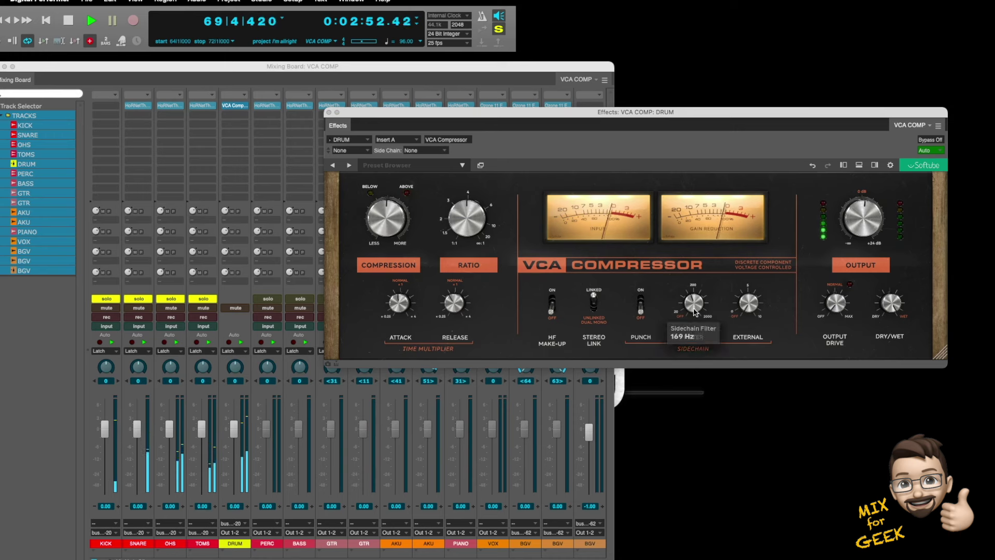
Switch on Punch in the DRUM compressor, and try HF Make-Up on before leaving it off
click(641, 302)
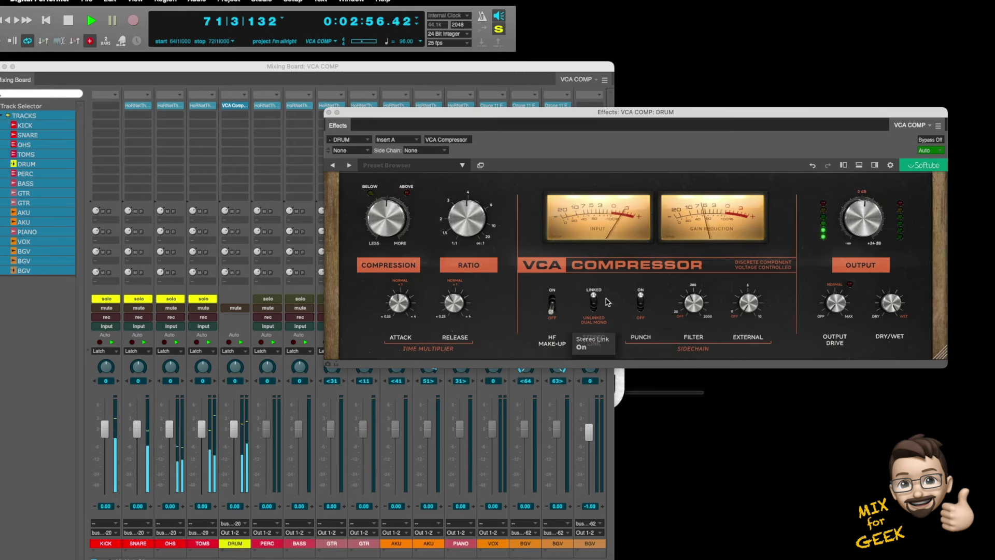
click(552, 302)
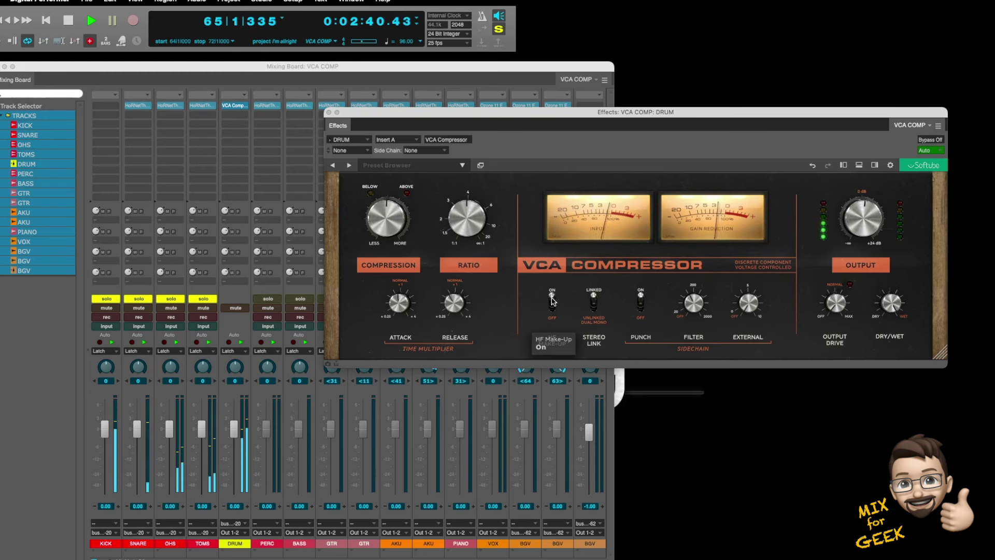
click(552, 302)
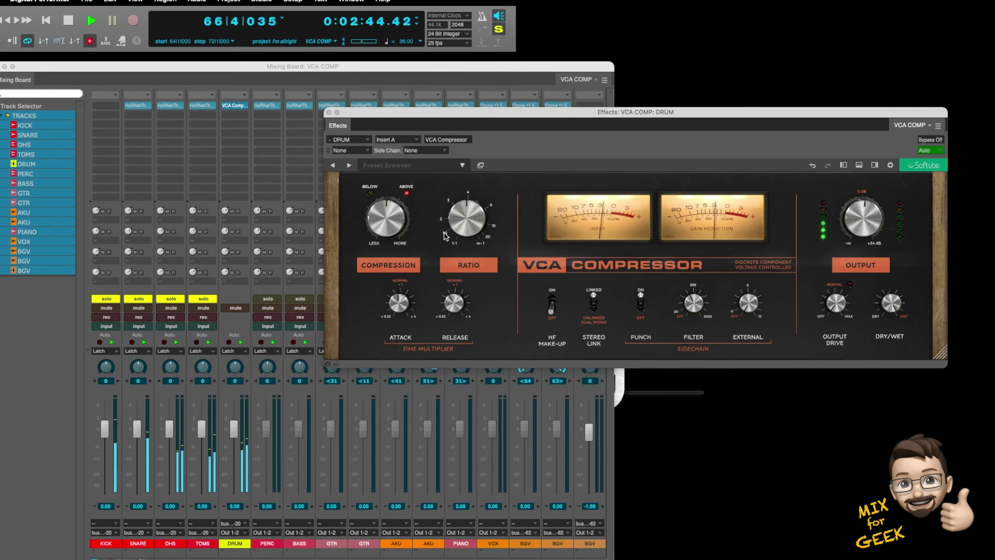
Set the Compression of the DRUM compressor to about -18 dB
mouse_move(401, 216)
drag(401, 217, 398, 224)
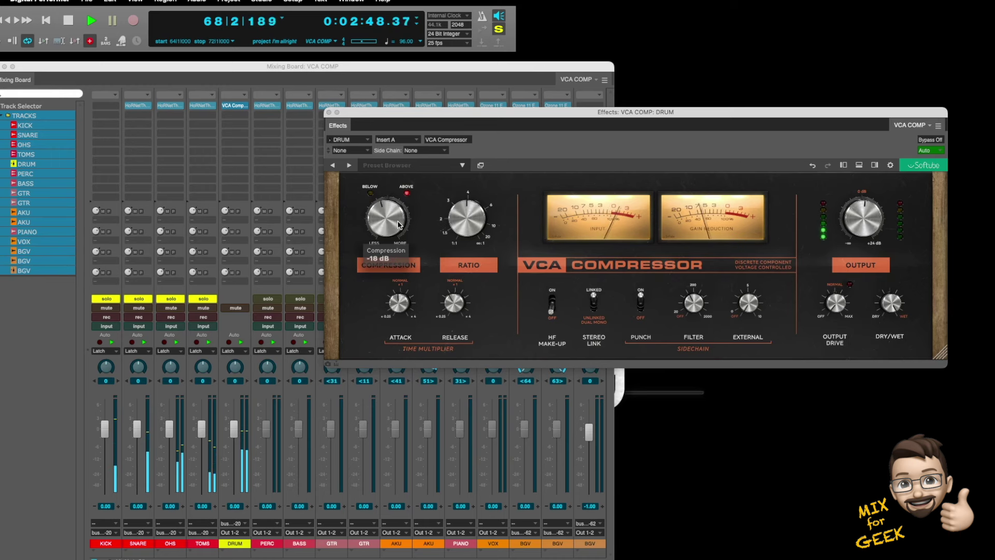
drag(398, 223, 400, 224)
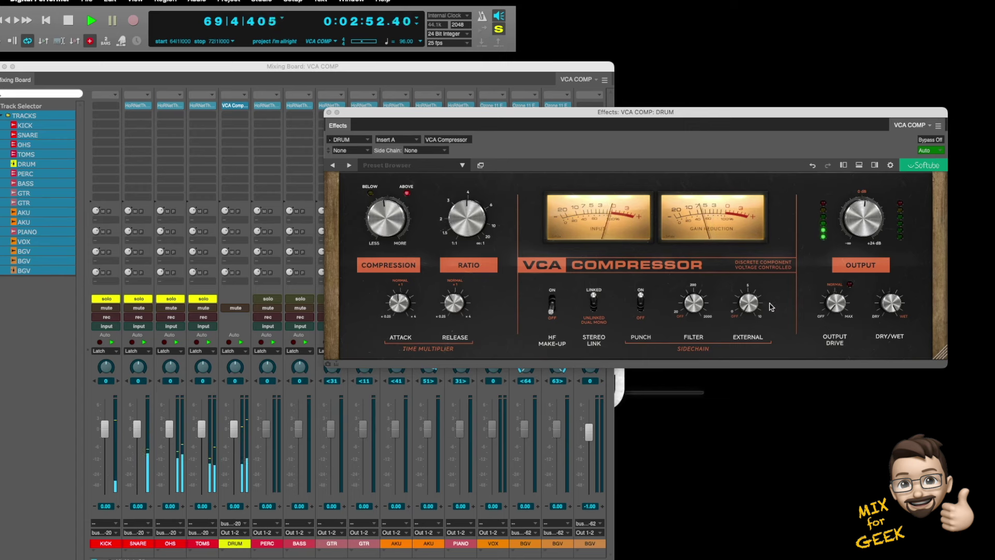
Try the Output Drive at its 10.0 maximum and bring it back to 6.9
mouse_move(829, 311)
drag(850, 271, 857, 255)
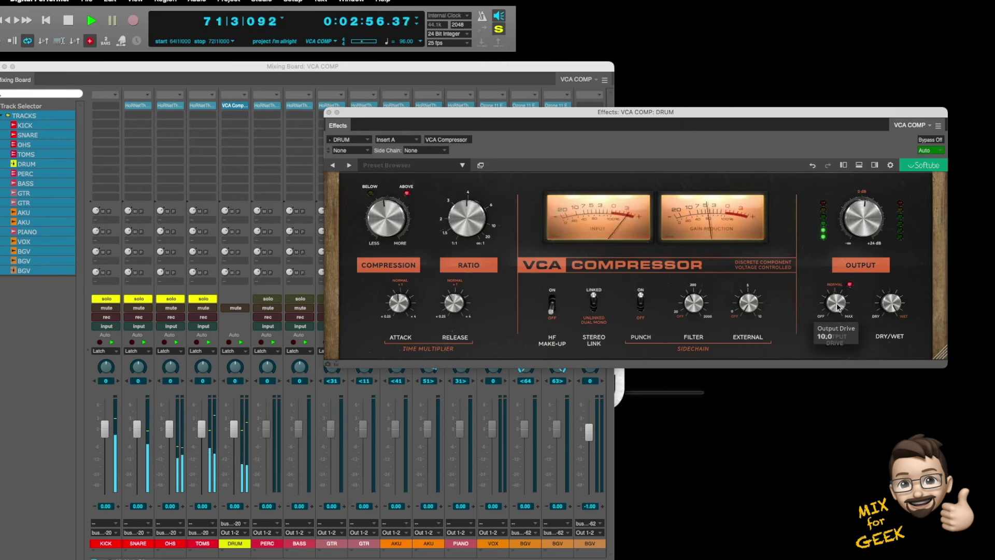
drag(839, 305, 840, 334)
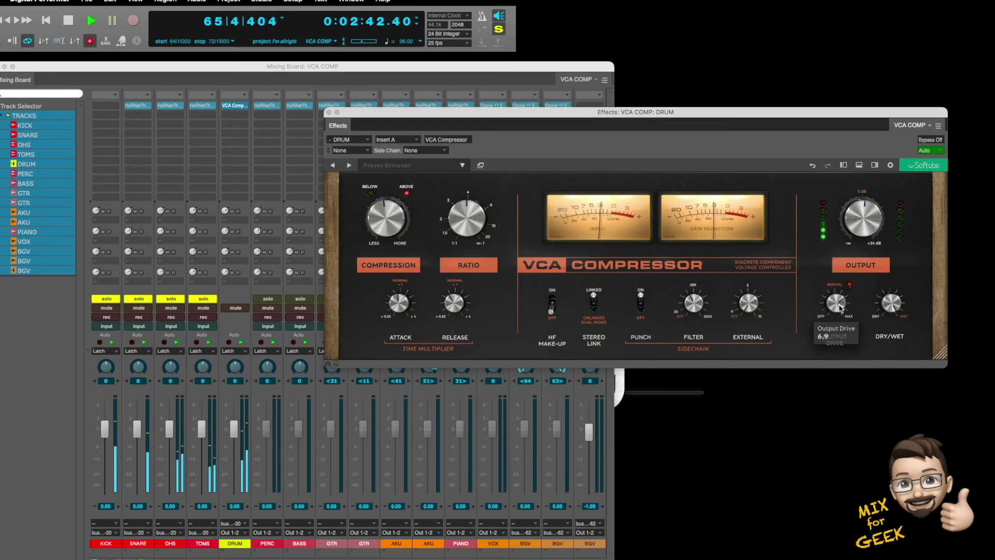
Show the plug-in's side level meters and compare the drums with the compressor bypassed and active
click(874, 165)
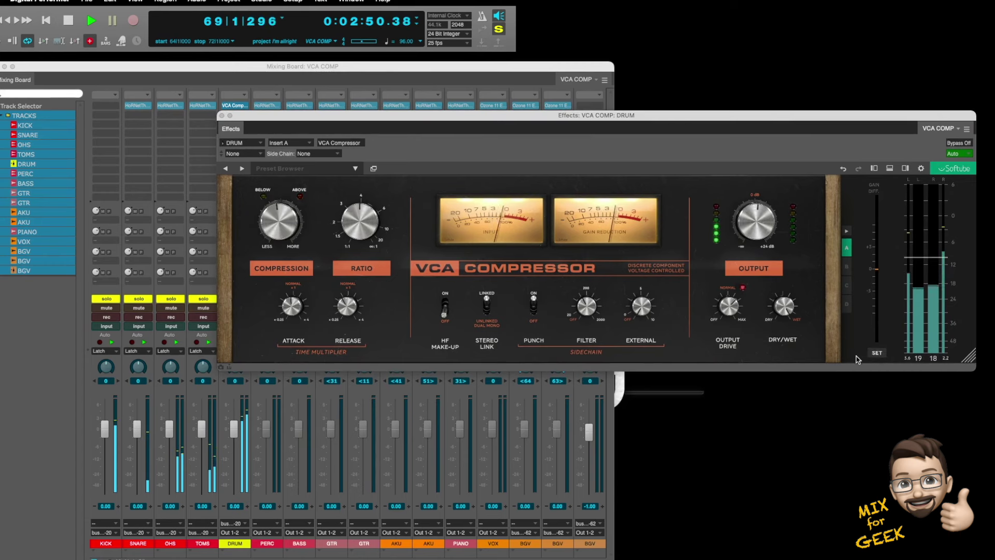
click(958, 143)
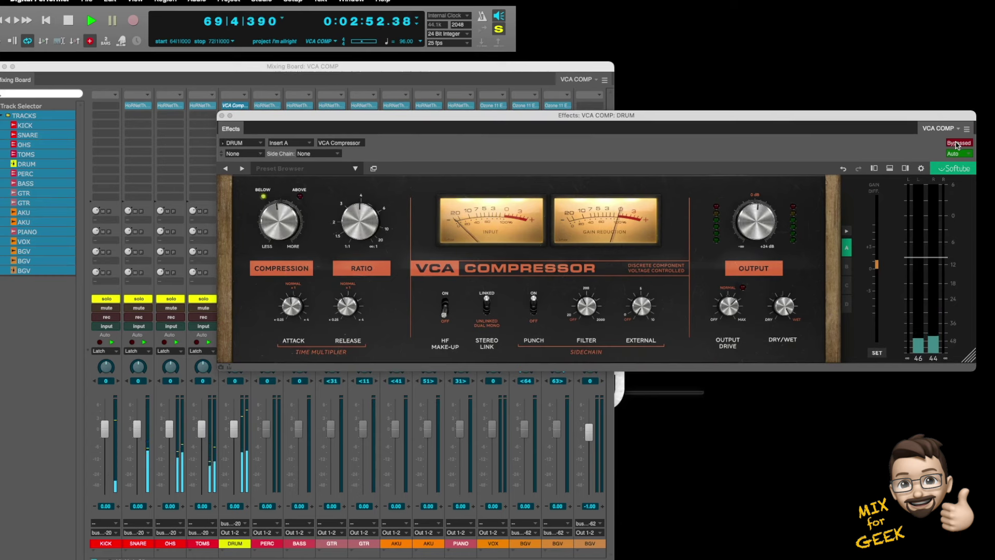
click(958, 143)
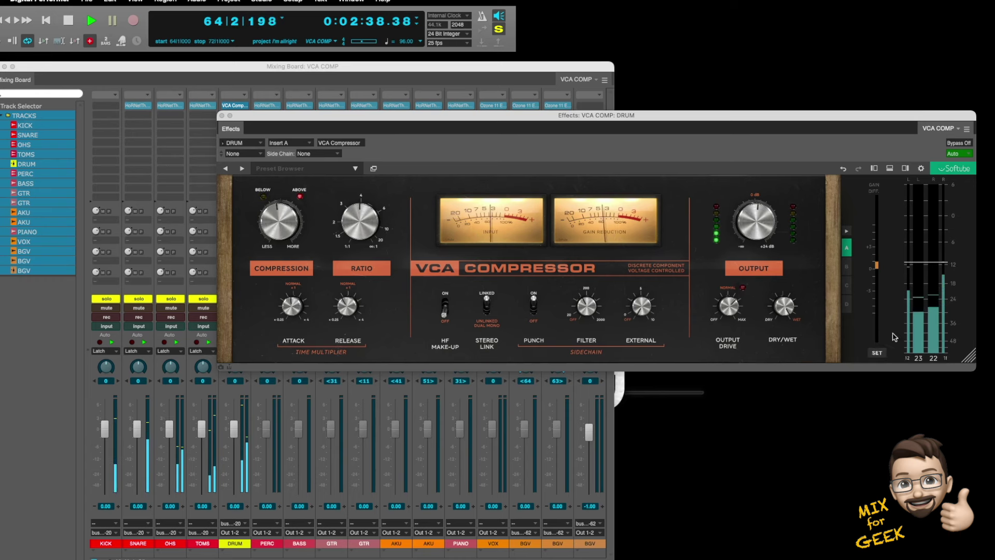
click(958, 143)
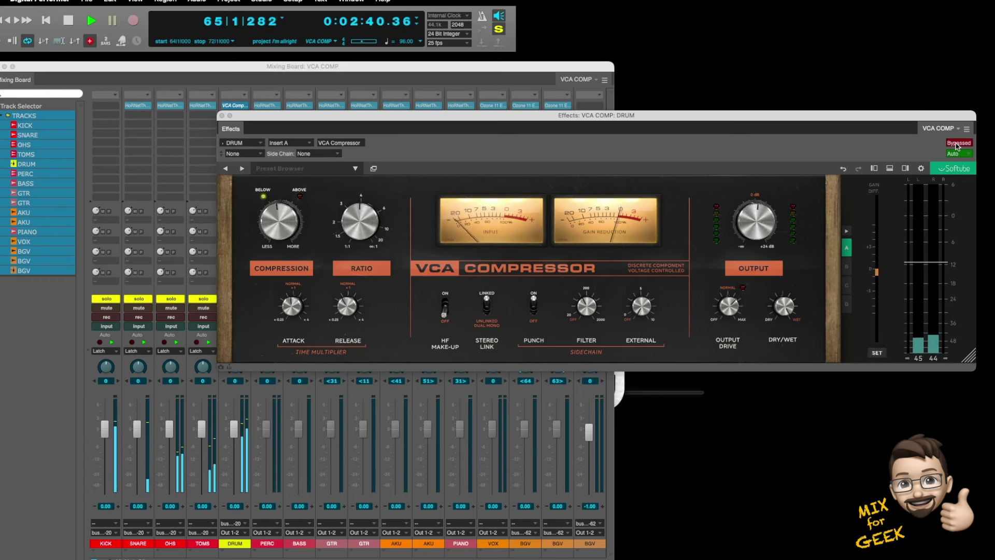
mouse_move(765, 228)
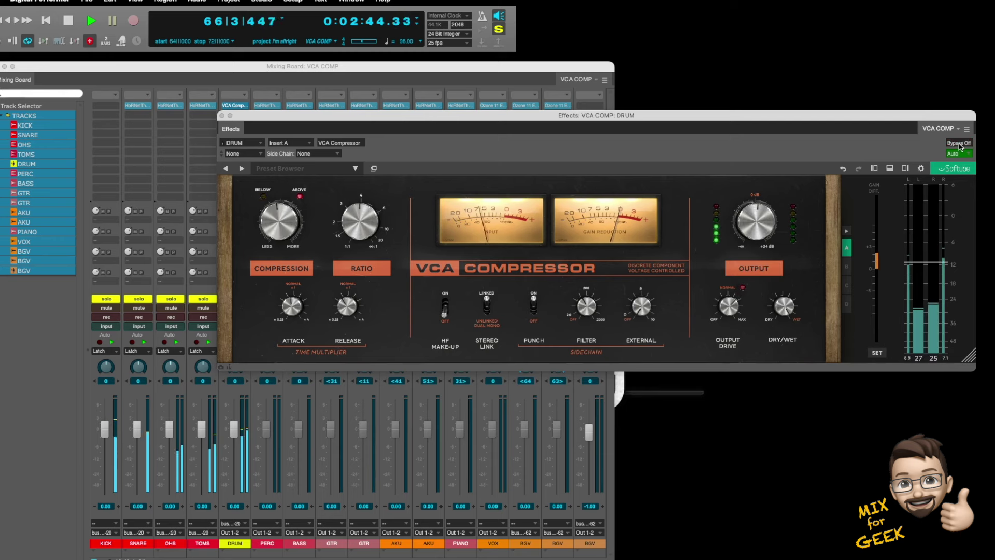
Try reducing the Dry/Wet mix to 45 % and 74 % Wet, comparing it with the bypassed drums
mouse_move(794, 305)
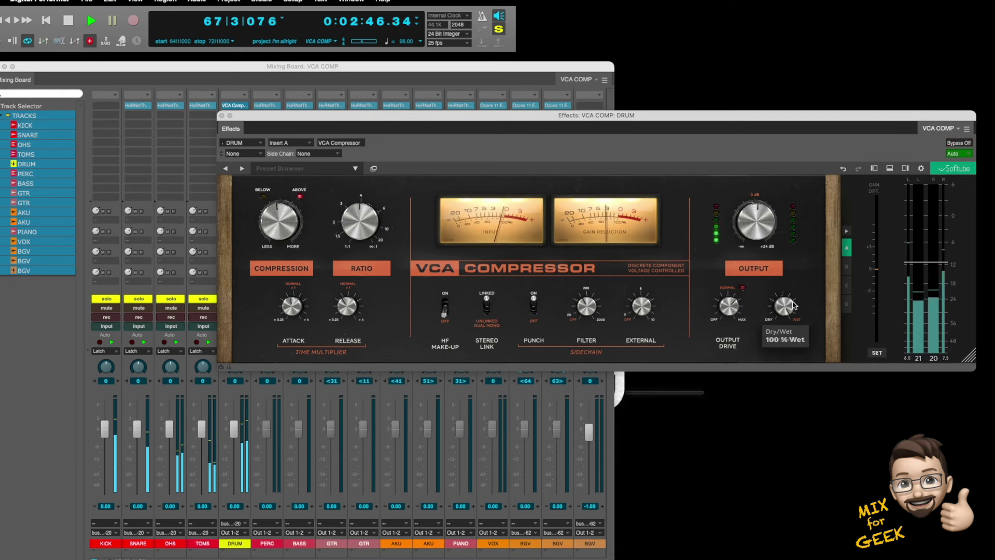
drag(788, 308, 788, 367)
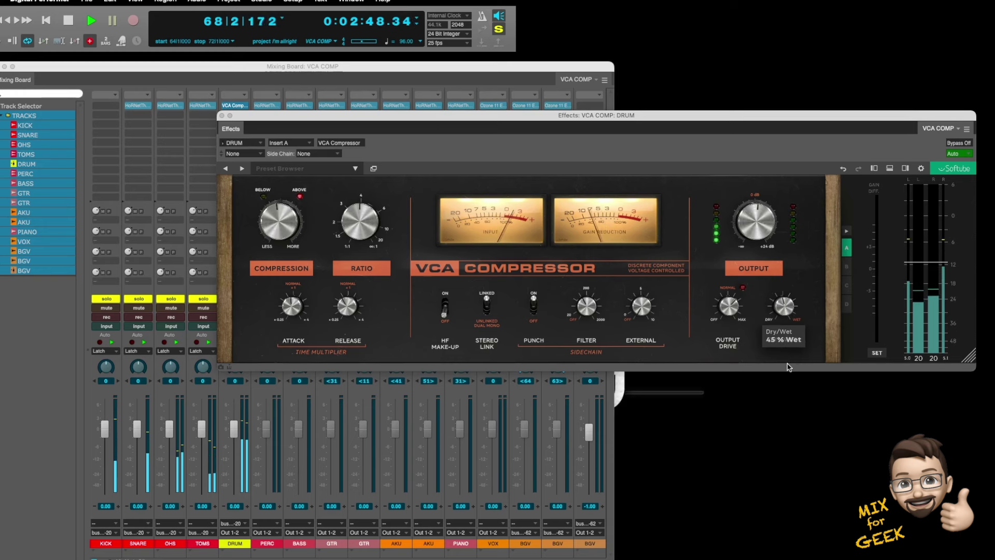
click(959, 143)
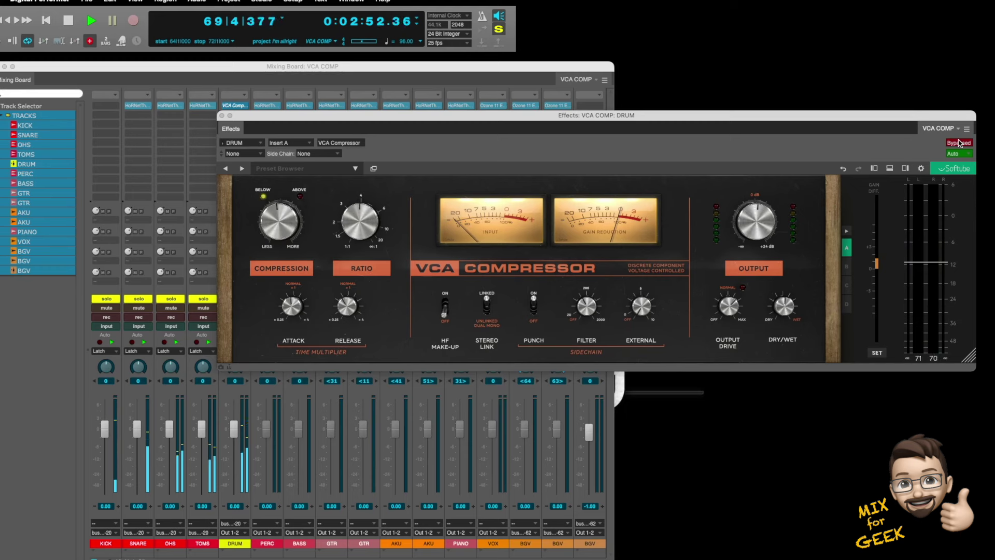
mouse_move(788, 306)
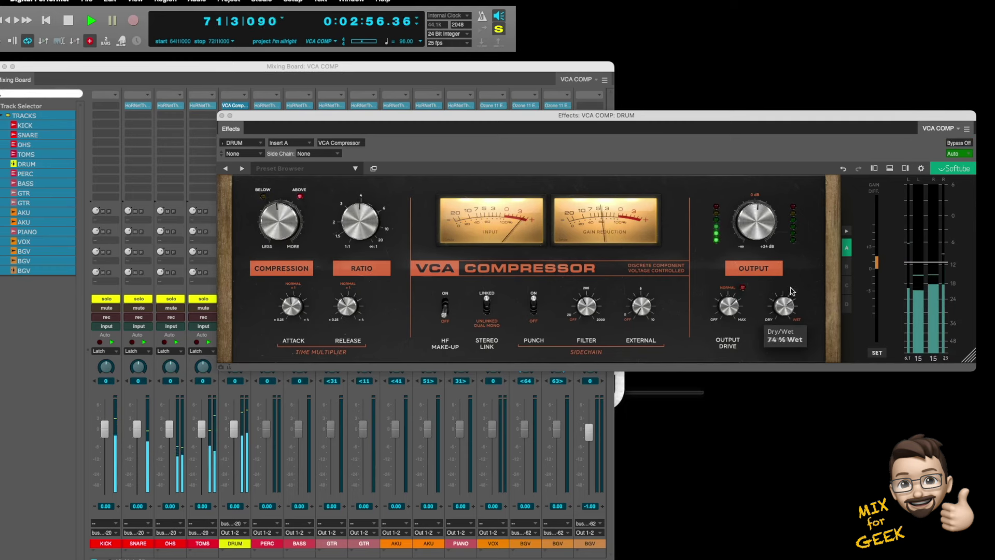
Readjust the Output Drive and return the Dry/Wet mix to 100 % Wet
mouse_move(544, 311)
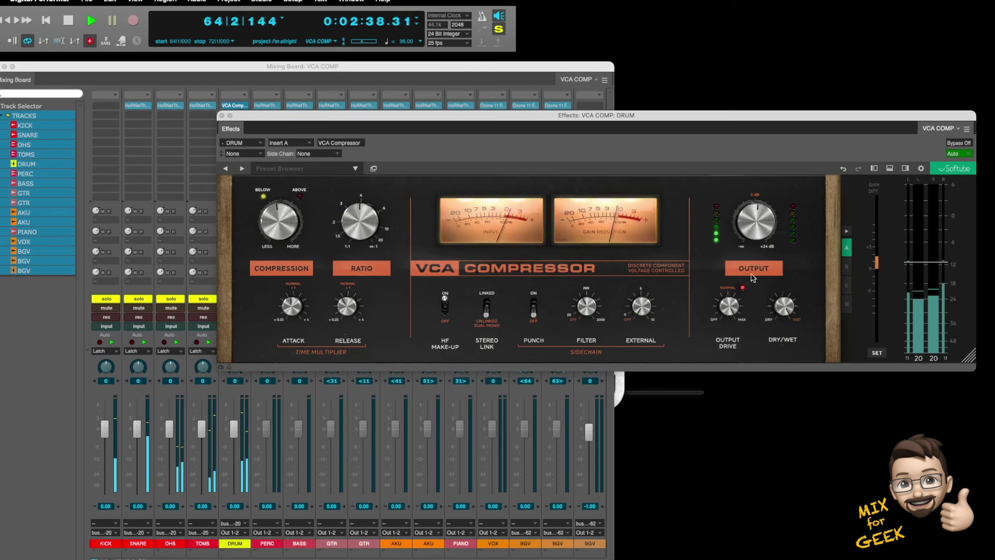
drag(728, 305, 734, 348)
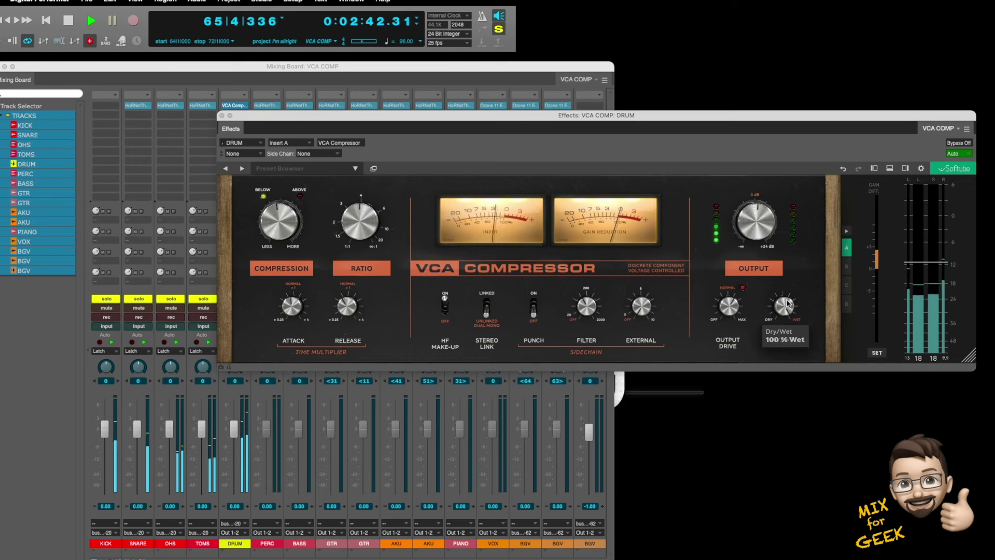
drag(792, 312, 825, 181)
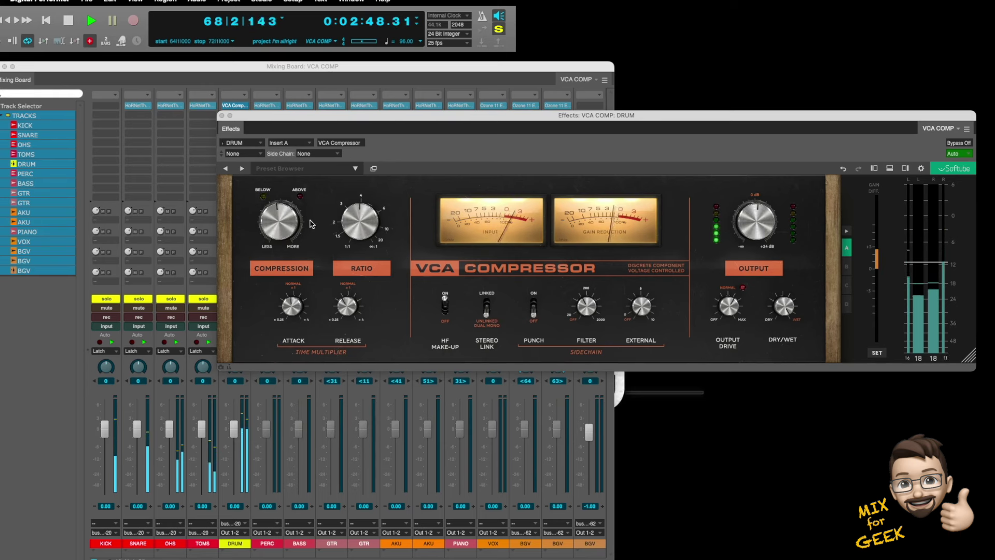
Increase the Compression slightly and readjust the Attack time multiplier on the DRUM compressor
mouse_move(288, 218)
drag(288, 217, 290, 217)
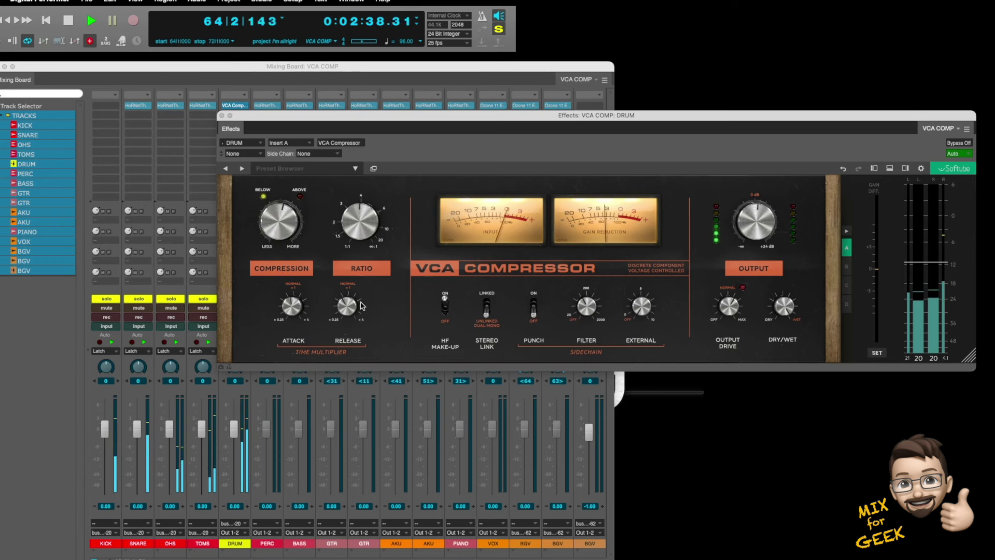
mouse_move(291, 310)
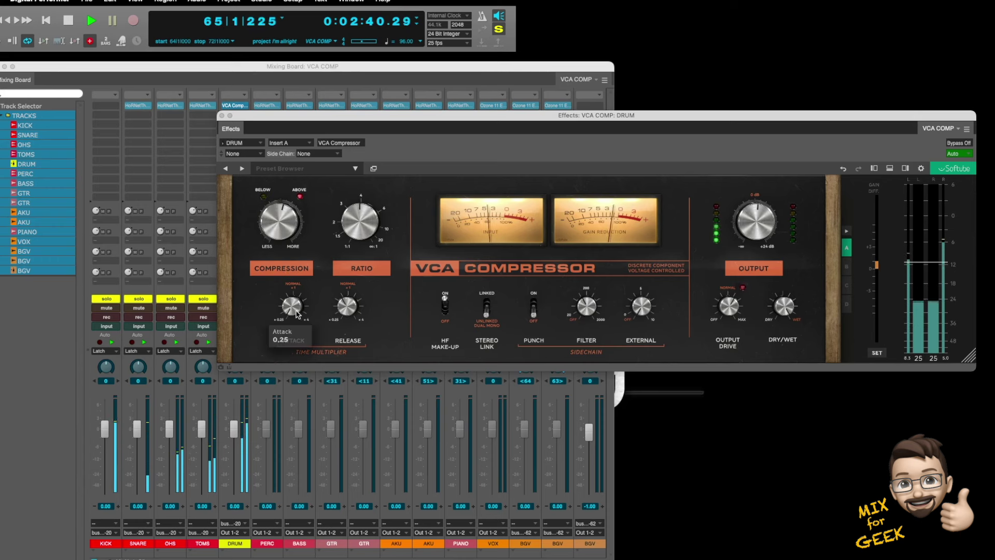
scroll(292, 310, up, 10)
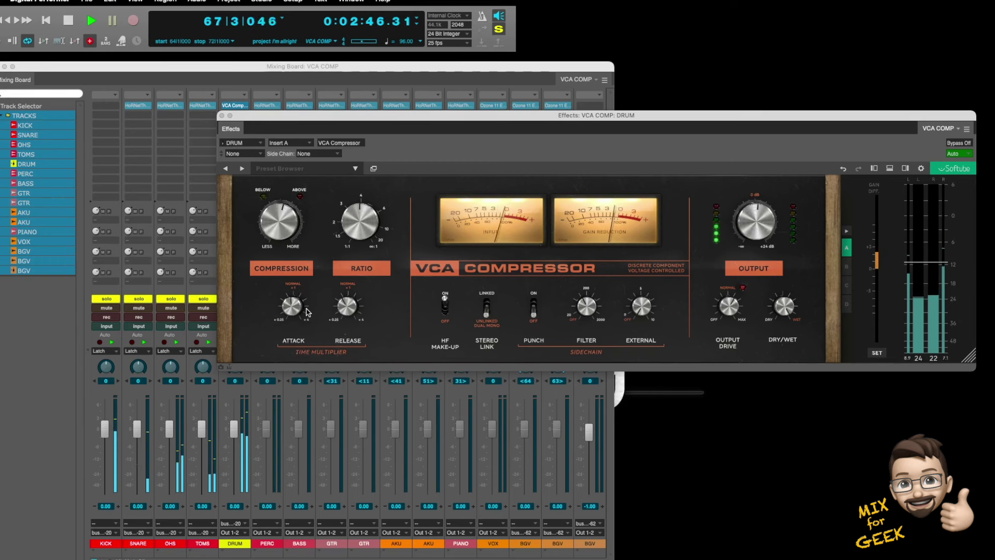
mouse_move(346, 309)
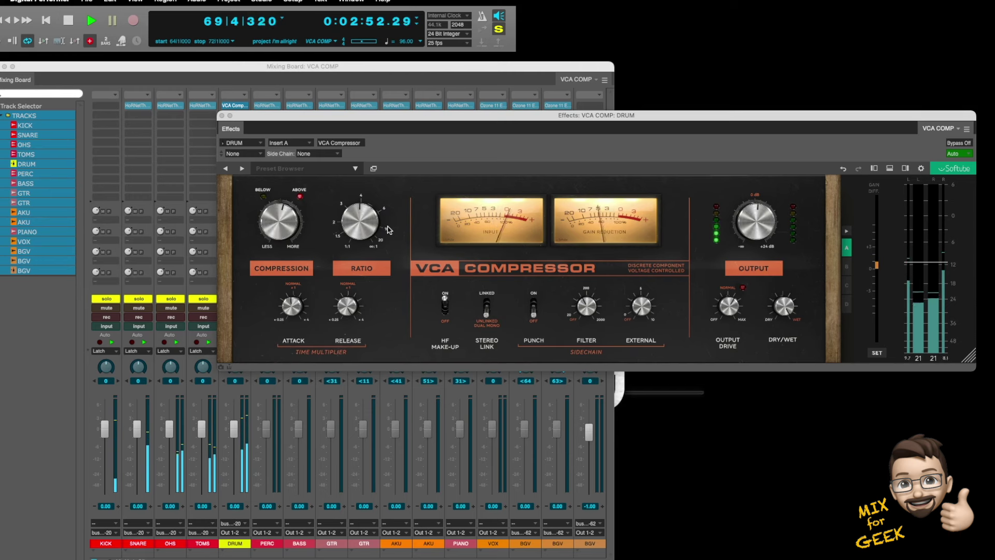
mouse_move(347, 330)
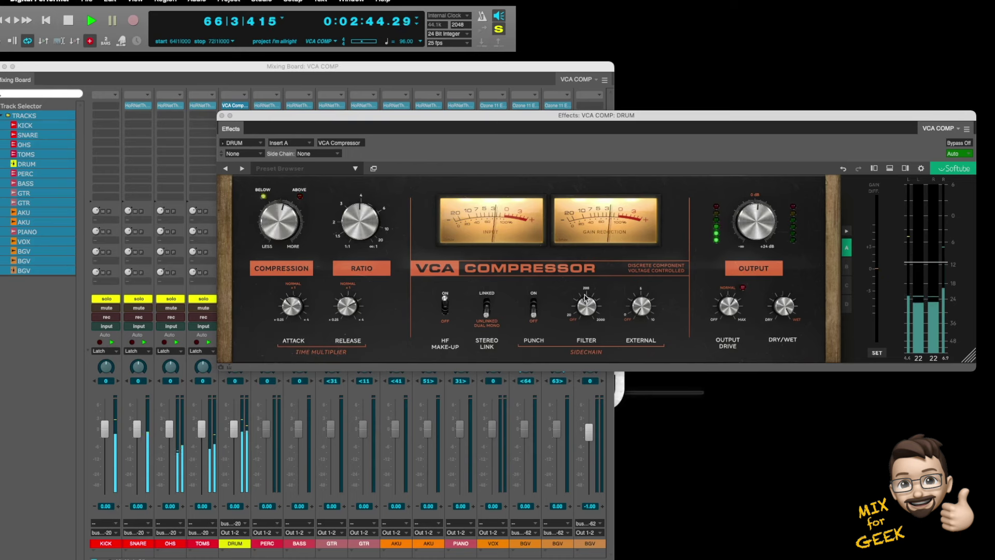
Audition the HF Make-Up and Stereo Link switches, and set Punch to on
mouse_move(730, 311)
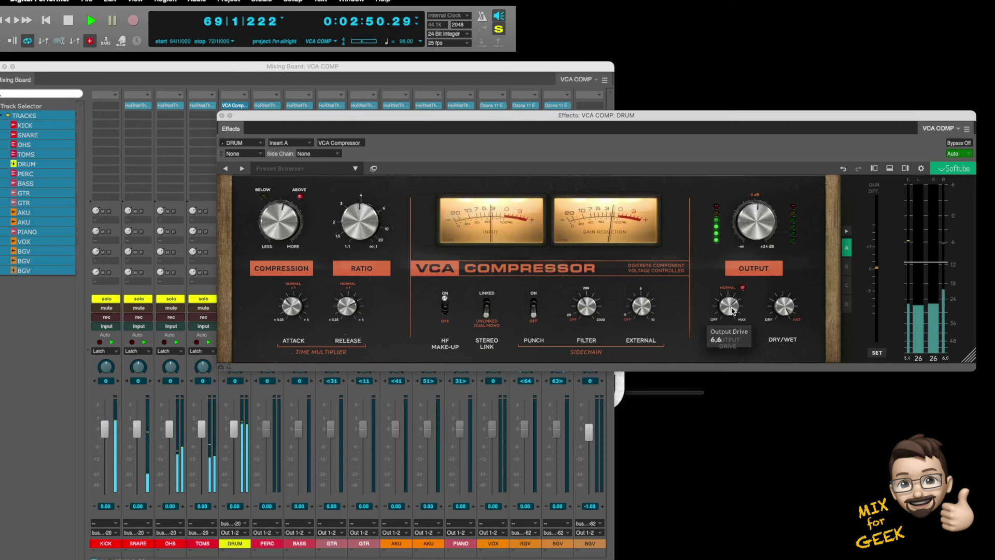
click(445, 308)
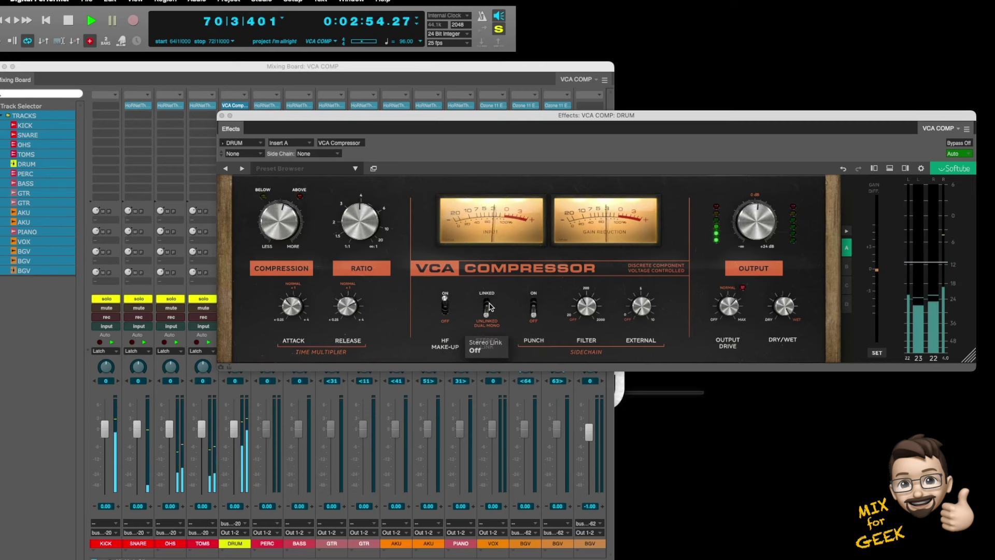
click(487, 305)
click(533, 306)
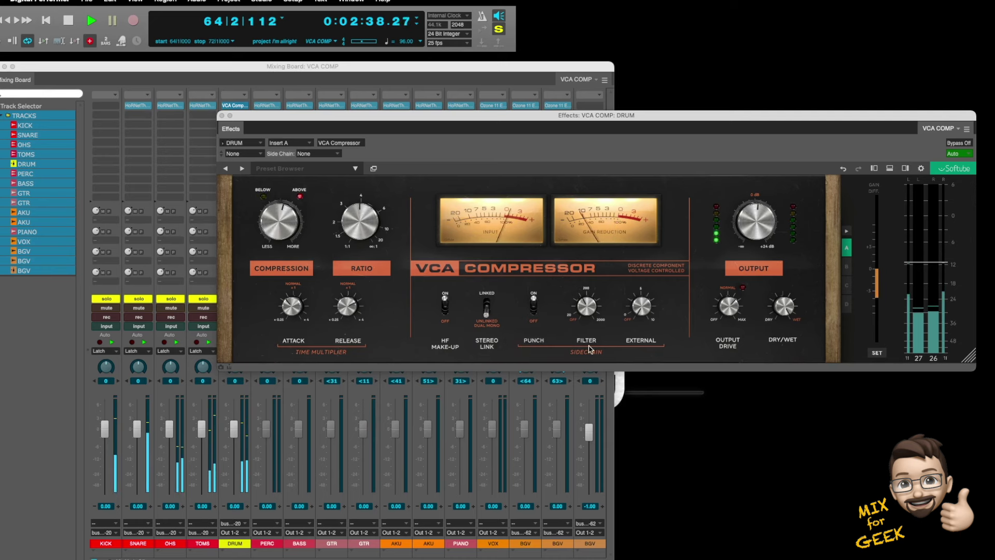
click(534, 305)
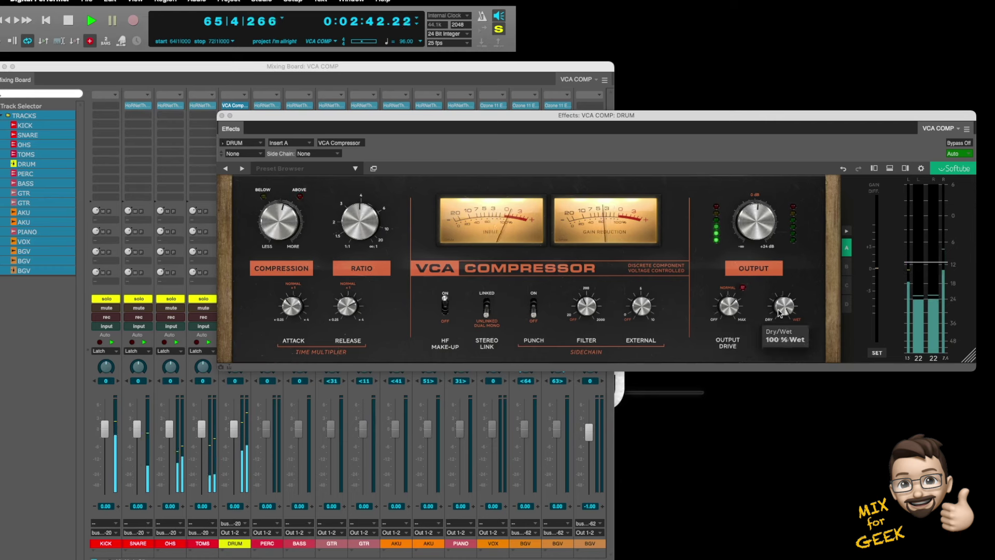
Compare the drum sound with the readjusted compressor bypassed and active
mouse_move(784, 319)
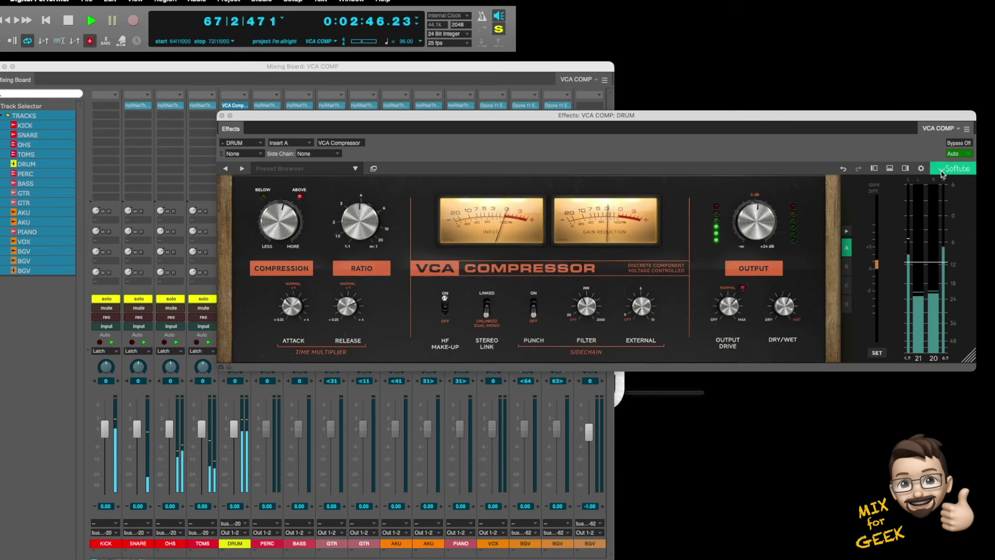
click(958, 145)
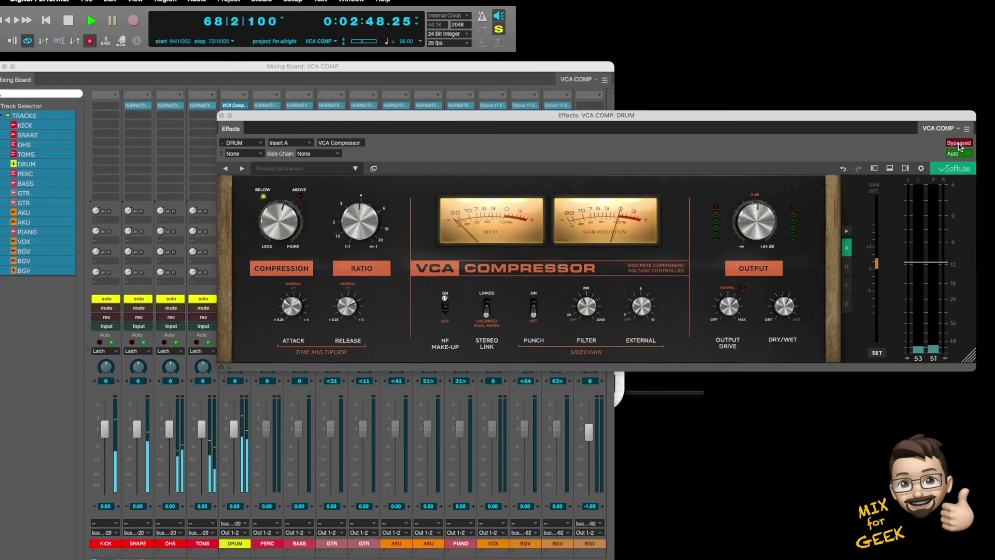
click(958, 145)
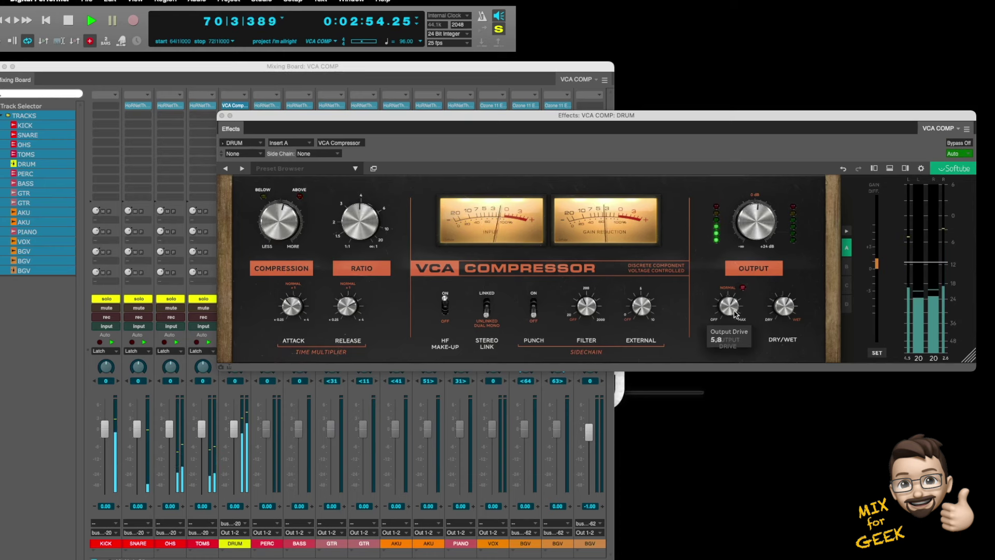
Close the DRUM compressor window and solo only the PERC track
key(super+w)
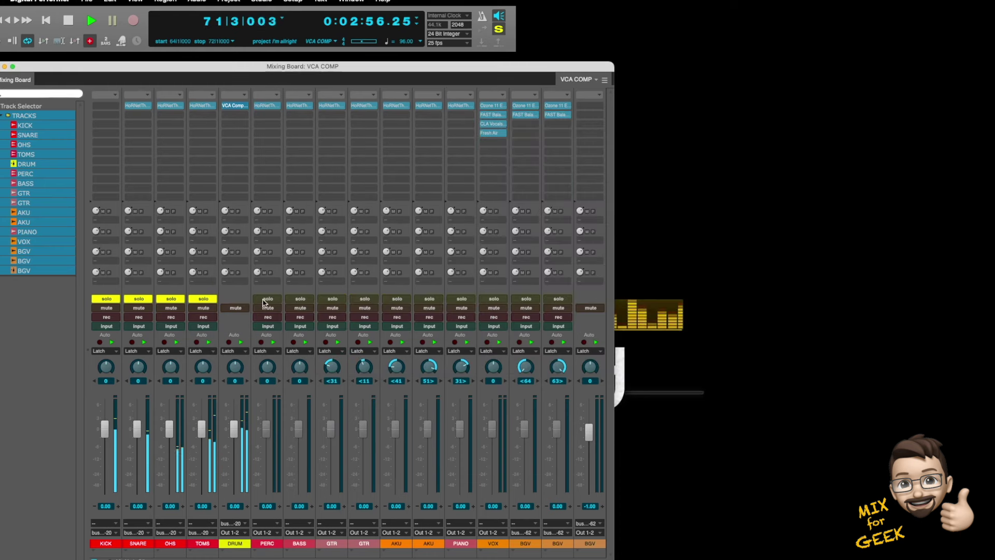
click(267, 300)
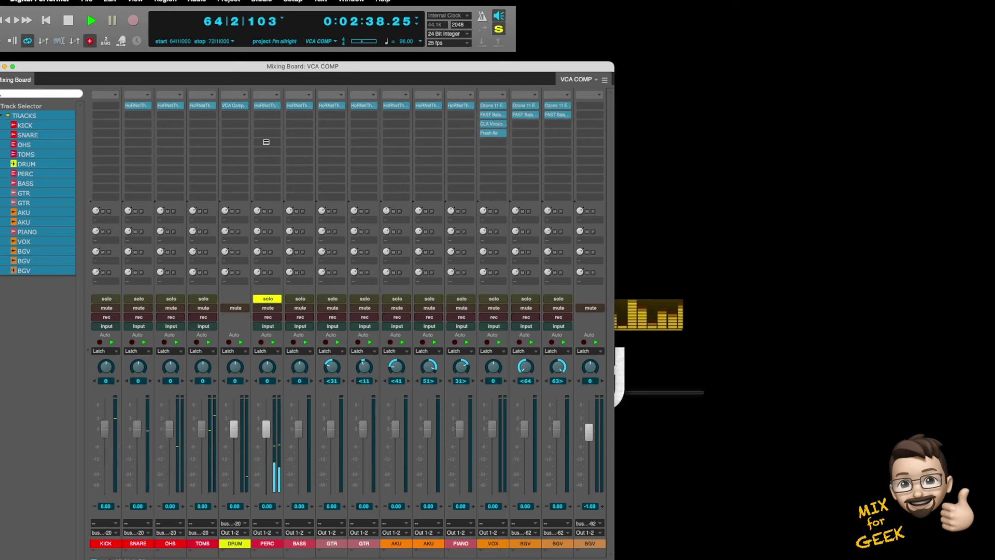
Copy the VCA Compressor from DRUM to the second insert of PERC and open it there
drag(243, 109, 265, 115)
double_click(265, 115)
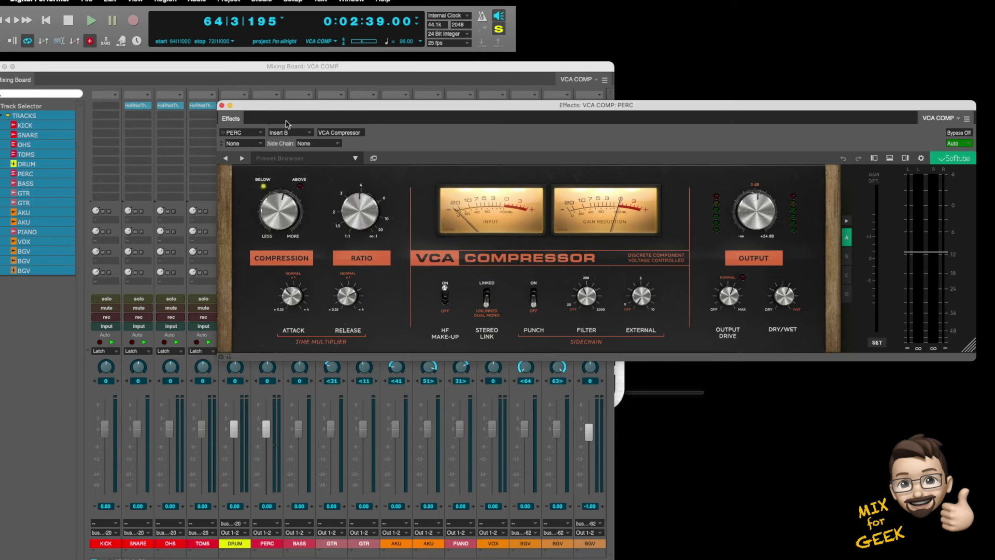
drag(558, 117, 558, 127)
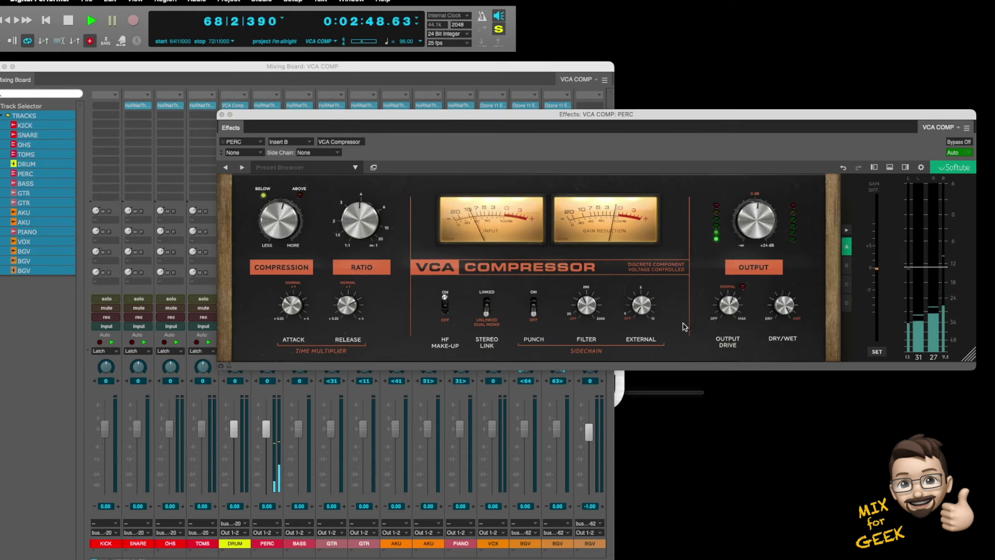
Readjust the PERC compressor's release and audition HF Make-Up off and on, leaving it on
mouse_move(335, 309)
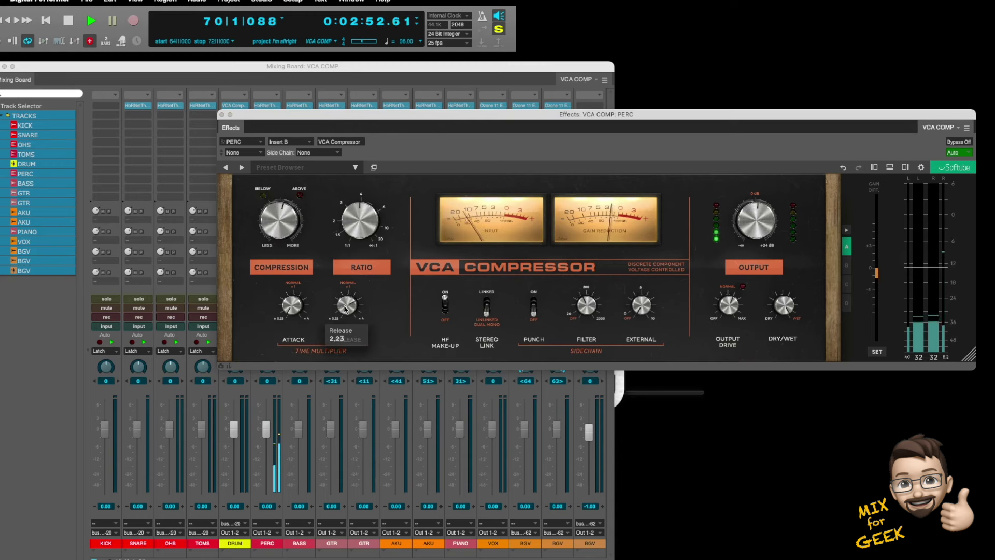
drag(348, 402, 340, 310)
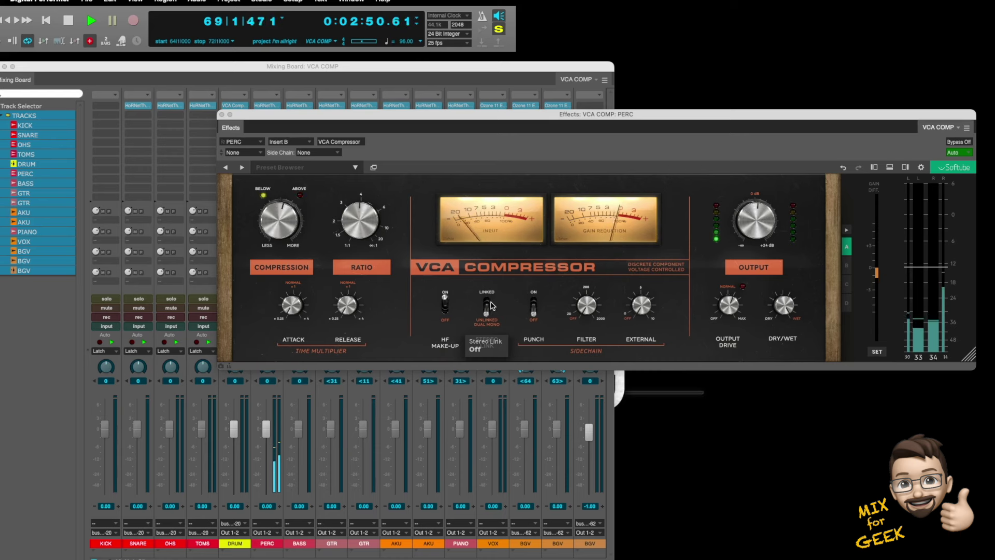
click(444, 305)
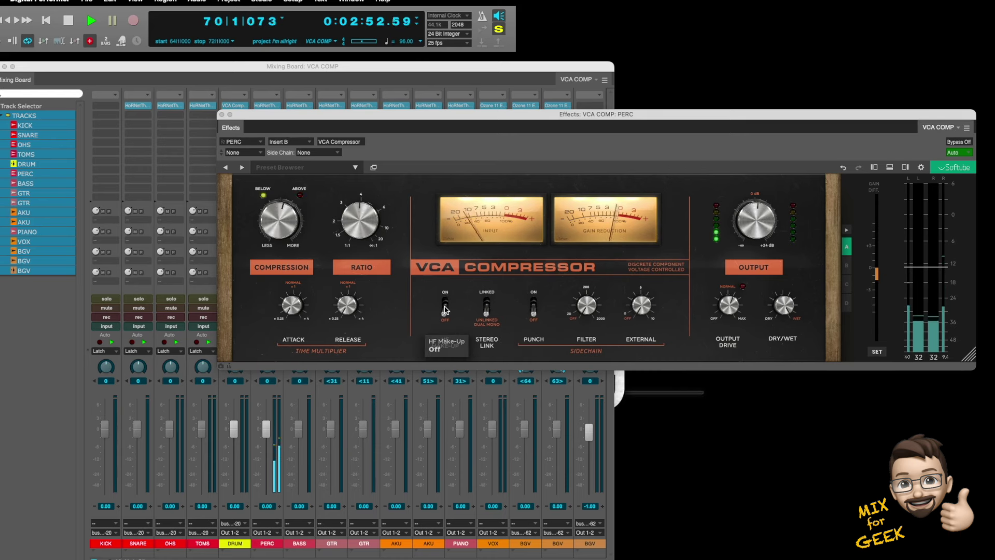
click(444, 308)
drag(345, 308, 348, 300)
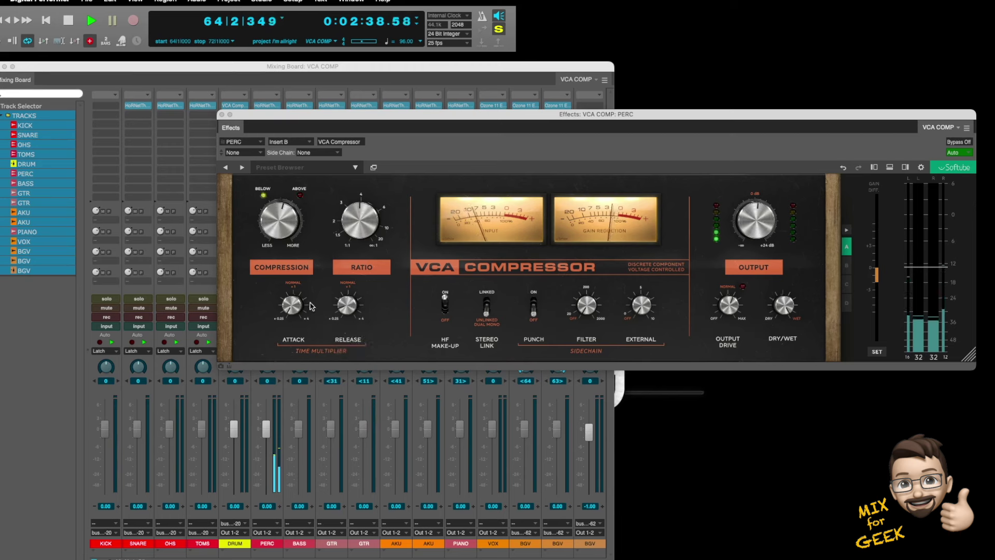
Audition the PERC compressor's output drive at 10.0 and turn it back down
mouse_move(299, 304)
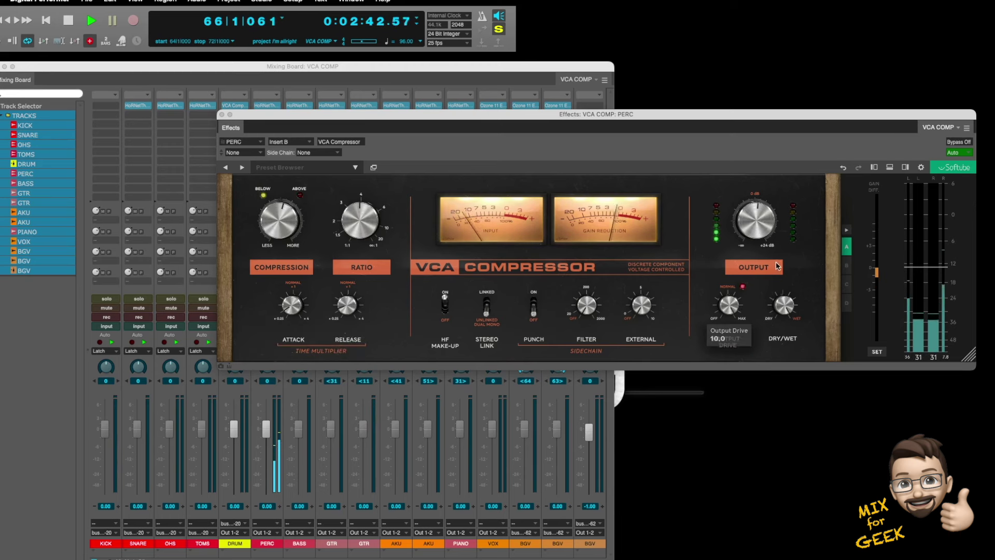
mouse_move(736, 304)
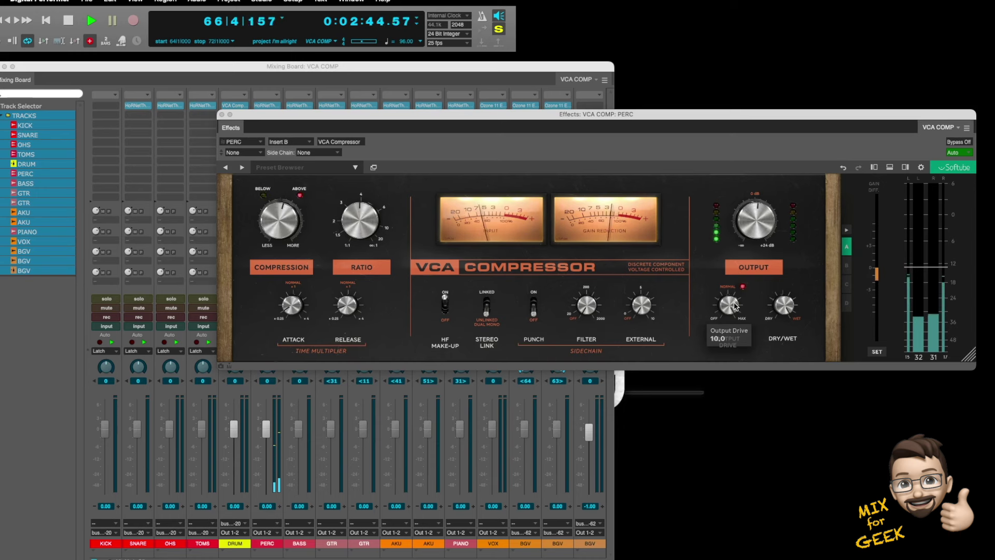
drag(732, 307, 733, 346)
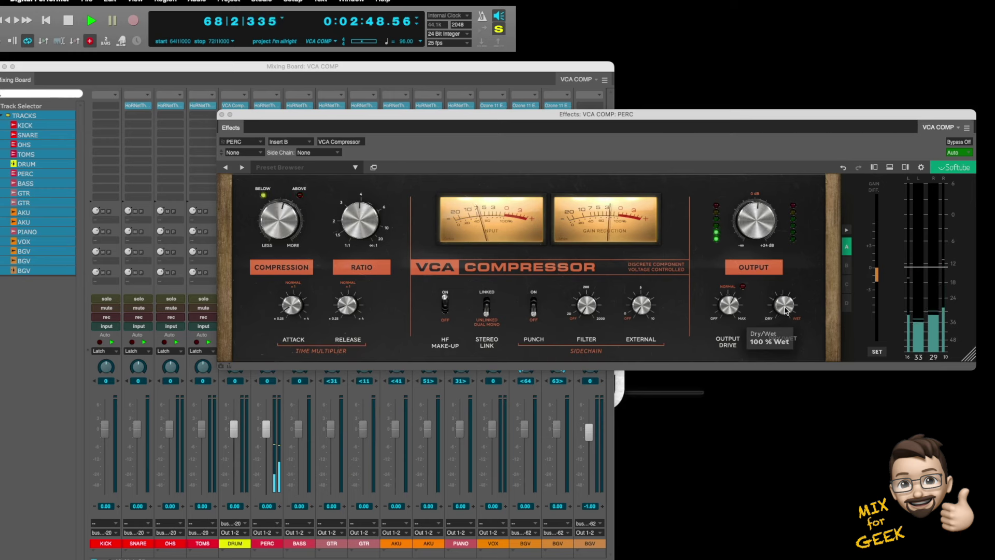
Compare the percussion sound with the PERC compressor bypassed and active
click(959, 142)
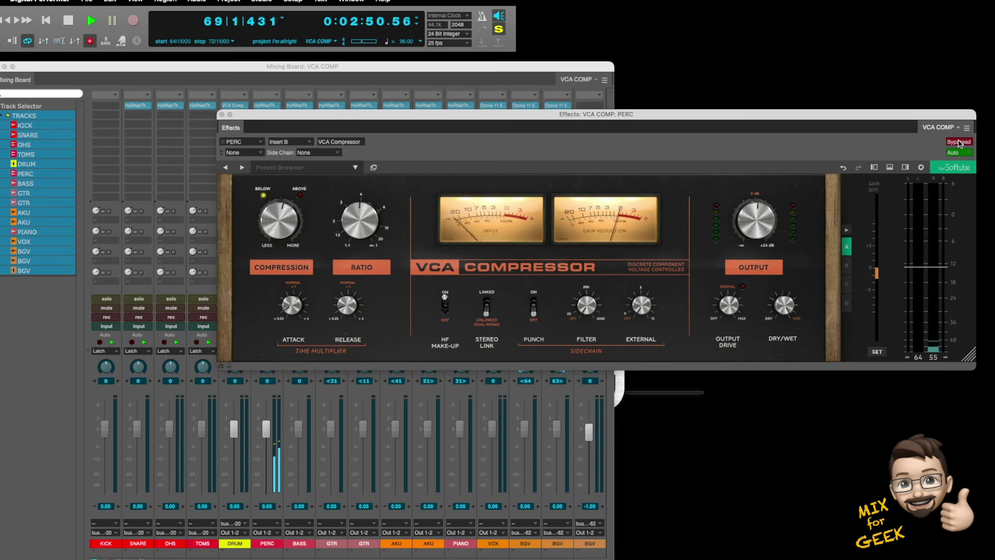
click(958, 142)
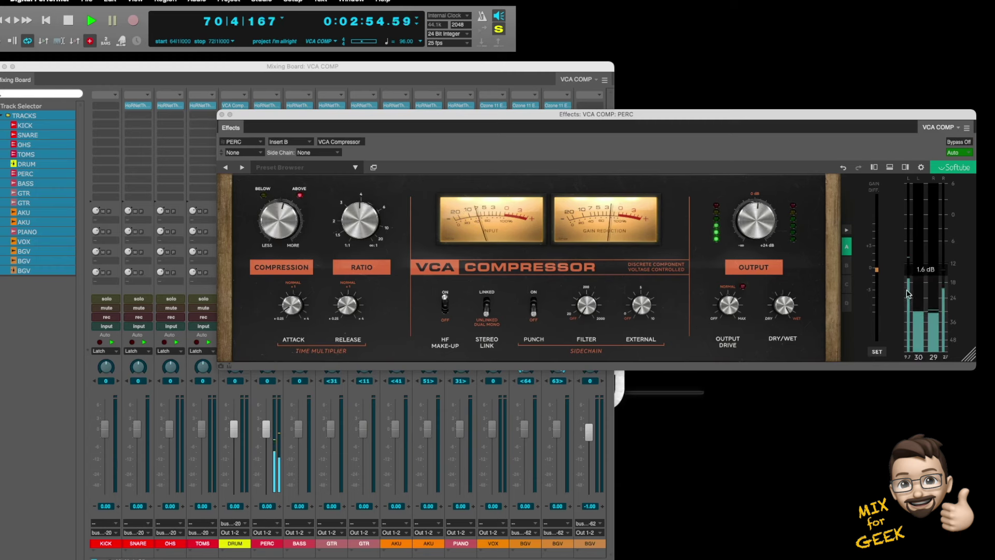
click(959, 142)
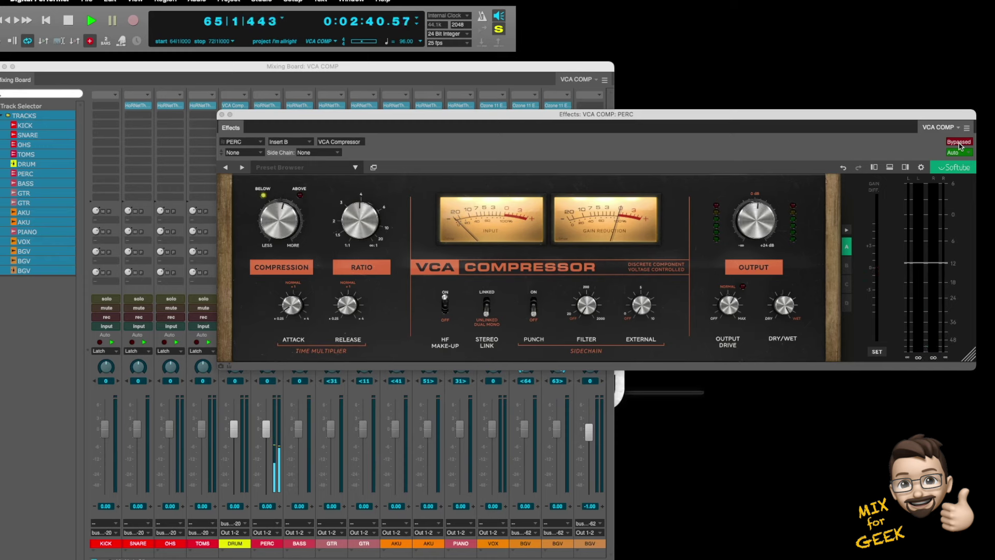
click(958, 142)
Set the PERC compressor's ratio to about 6:1 and its mix to 51% wet, checking the result against bypass
mouse_move(370, 210)
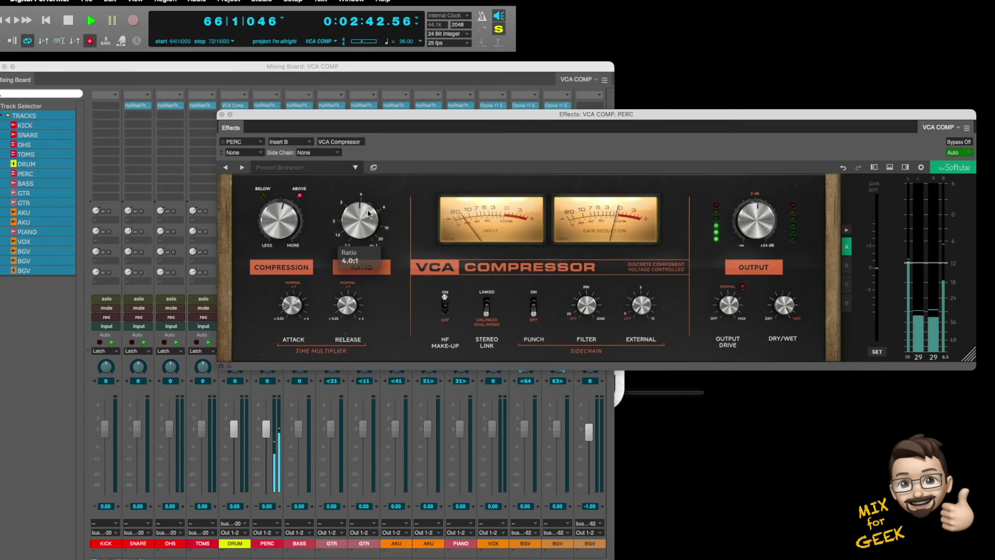
mouse_move(365, 220)
mouse_down()
mouse_move(366, 235)
mouse_move(379, 207)
mouse_up()
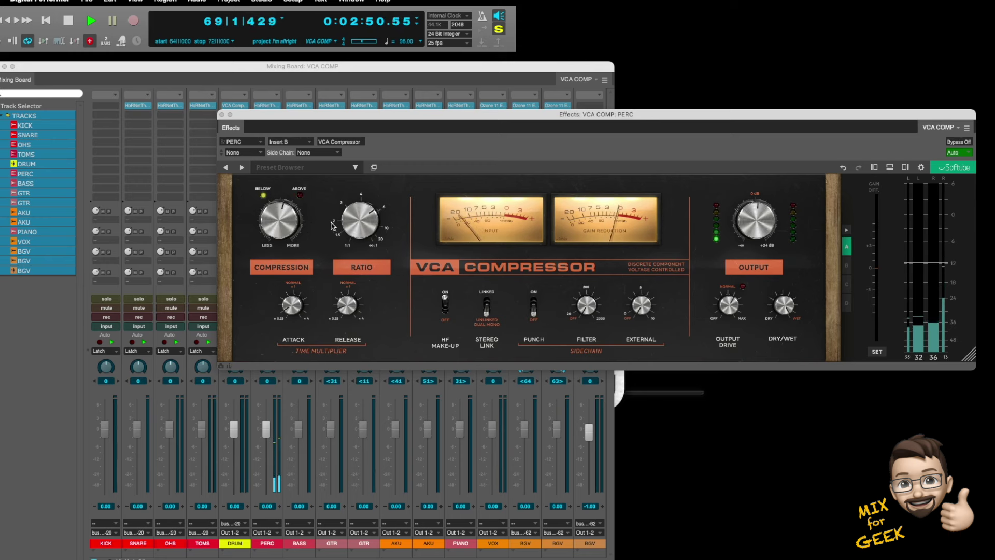
mouse_move(294, 226)
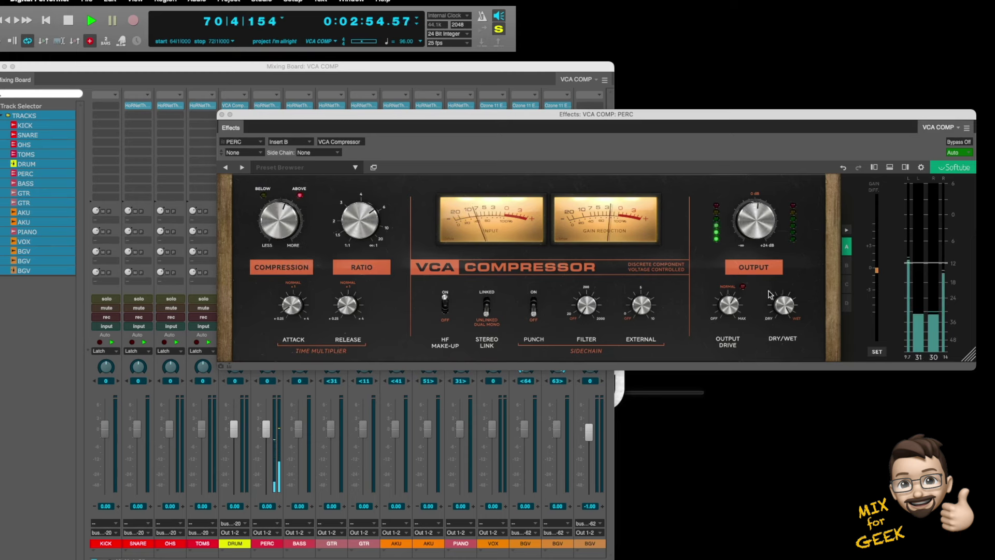
mouse_move(793, 314)
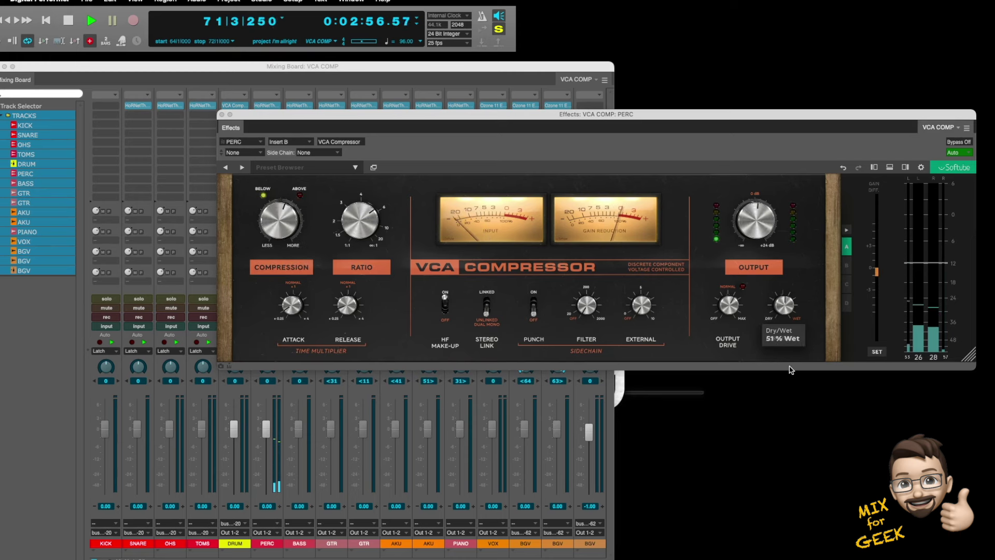
click(957, 142)
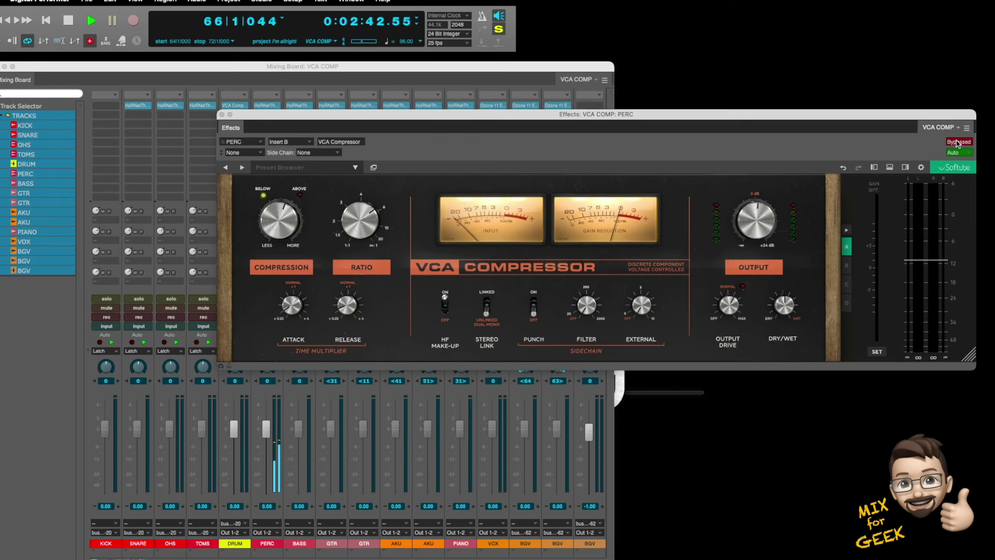
click(958, 142)
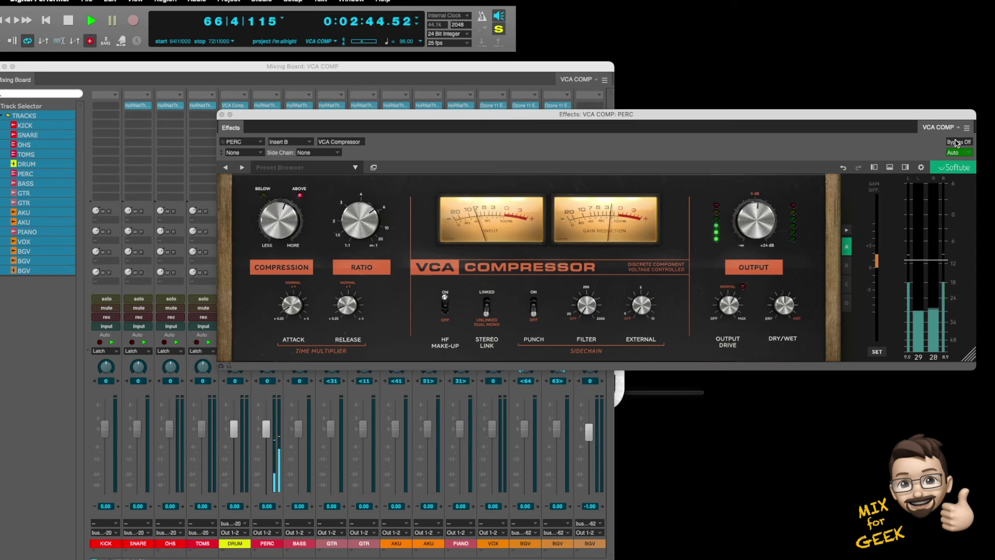
Close the PERC compressor window and solo only the BASS track
key(super+w)
click(299, 298)
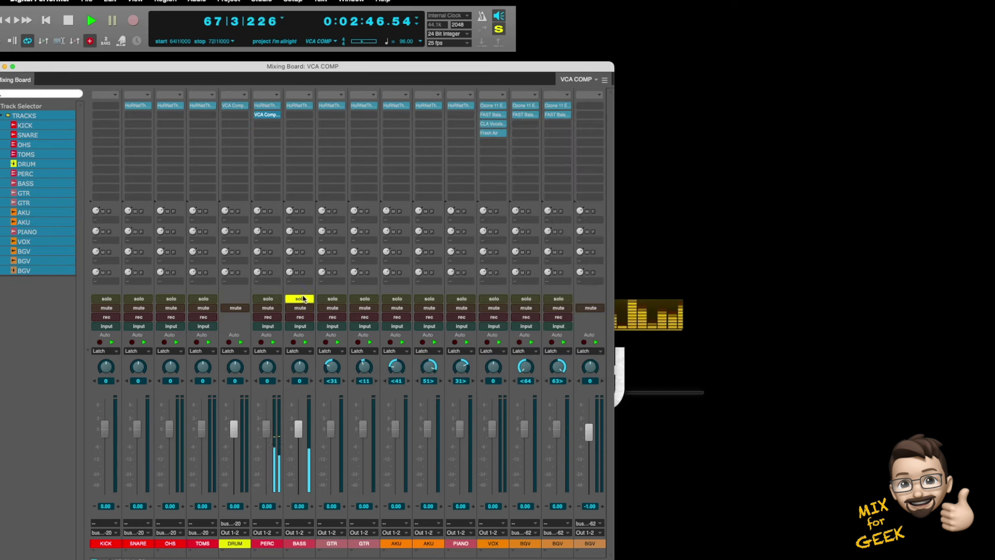
Search the effects for "vca" and load the mono VCA Compressor into the second insert of BASS
click(299, 115)
click(307, 129)
text(vca)
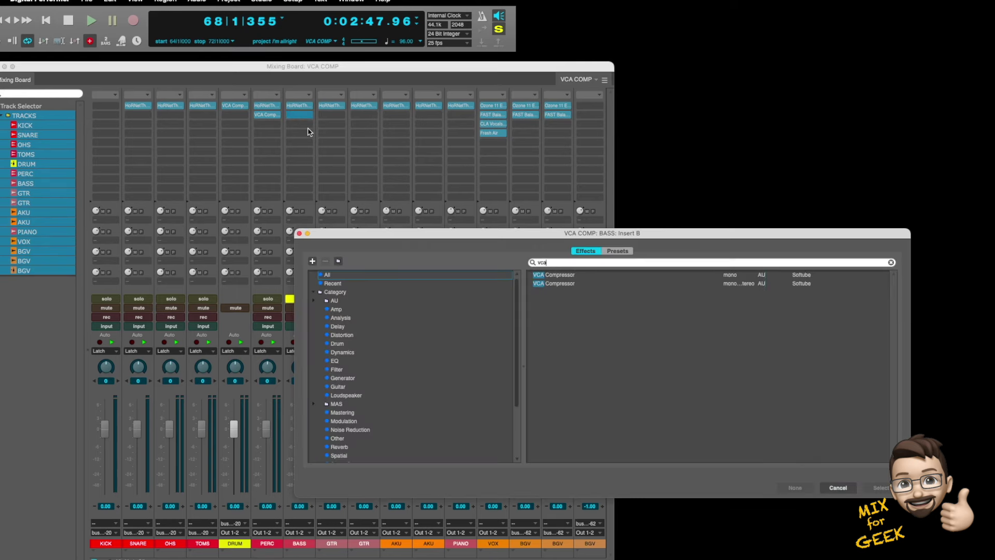
double_click(556, 276)
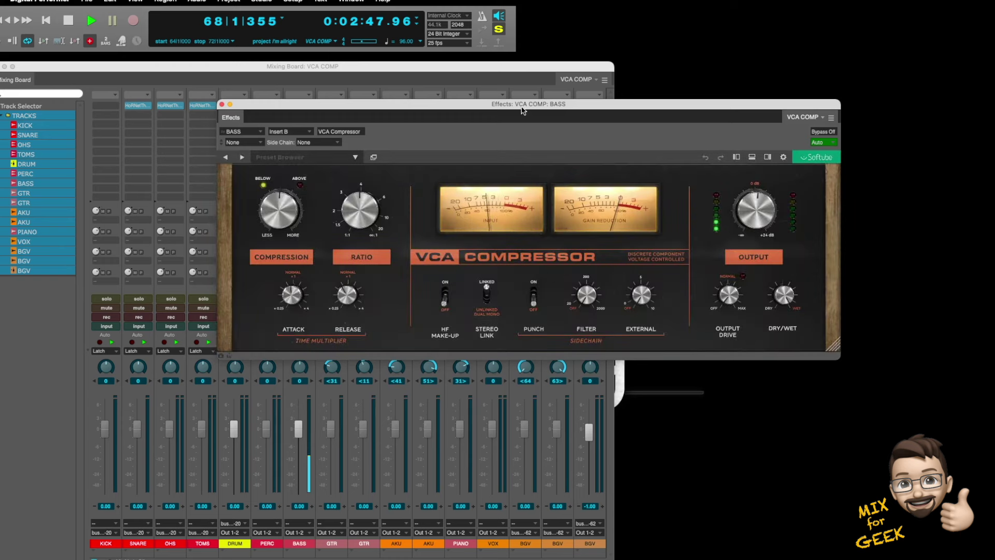
drag(523, 107, 563, 113)
Show the level meters on the BASS compressor and compare the bass with it bypassed and active
click(857, 139)
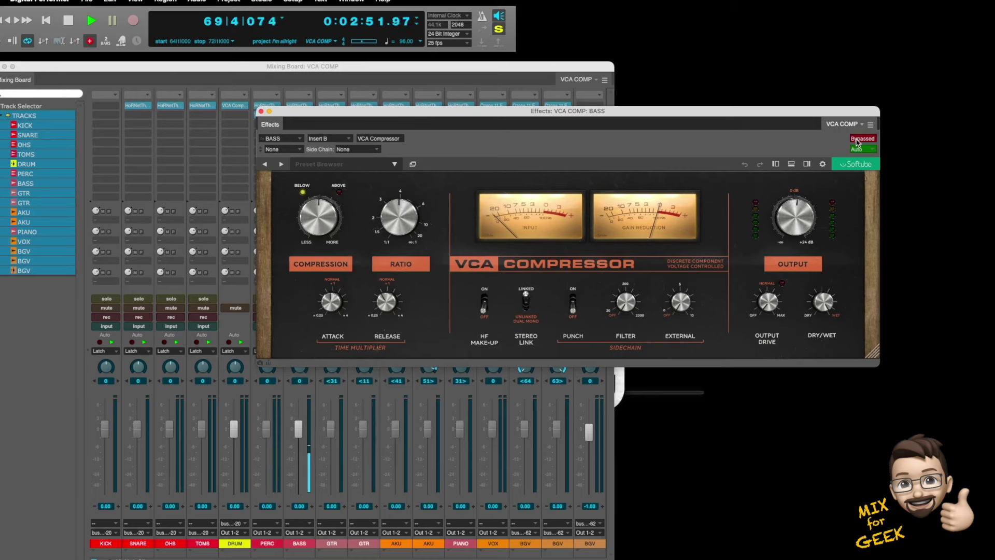
click(806, 163)
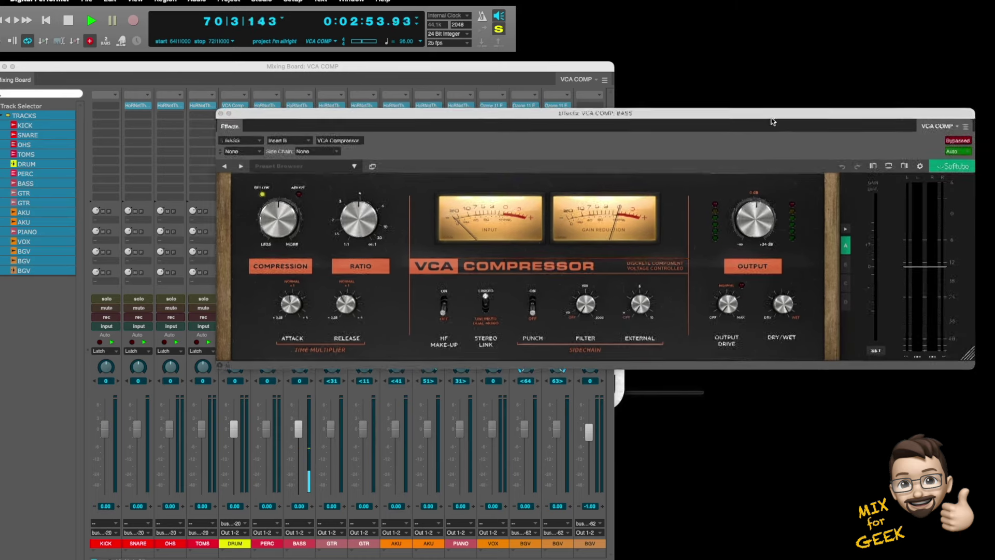
click(926, 146)
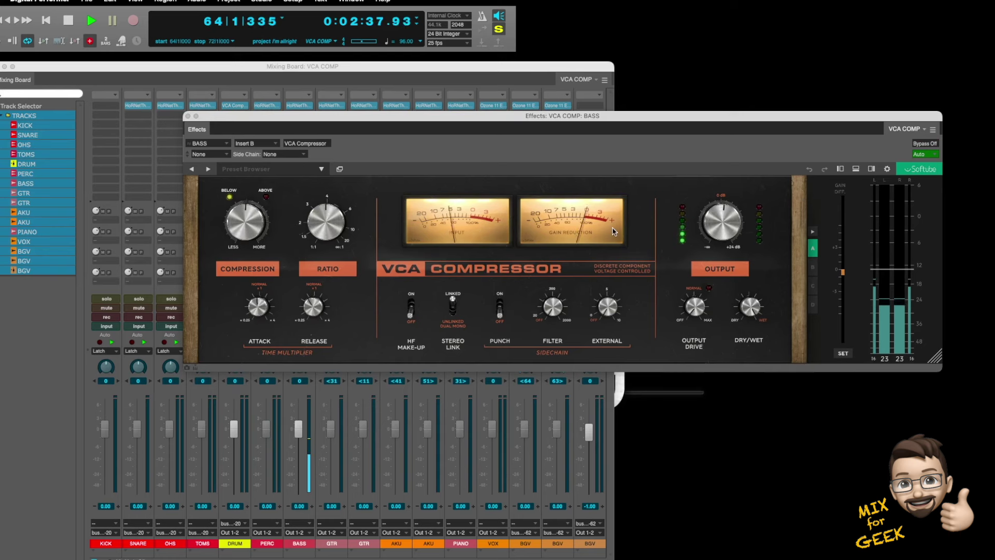
Raise the BASS compressor's output drive and audition Punch on and off, leaving it on
mouse_move(689, 310)
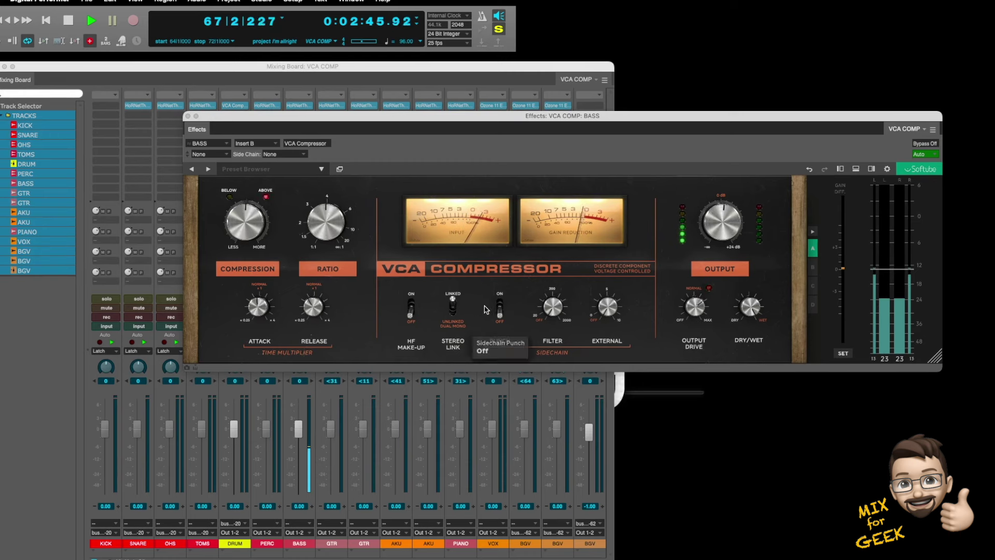
click(501, 308)
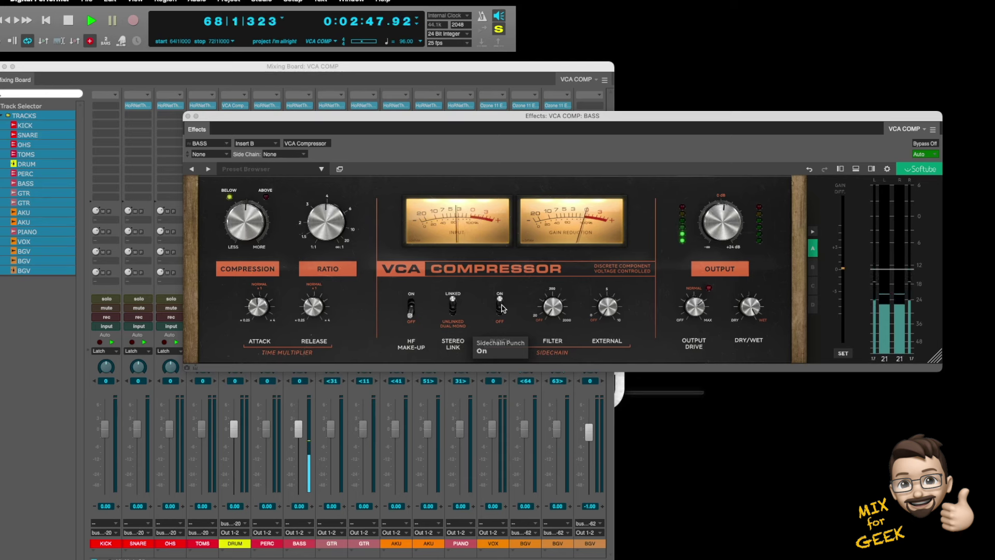
click(501, 308)
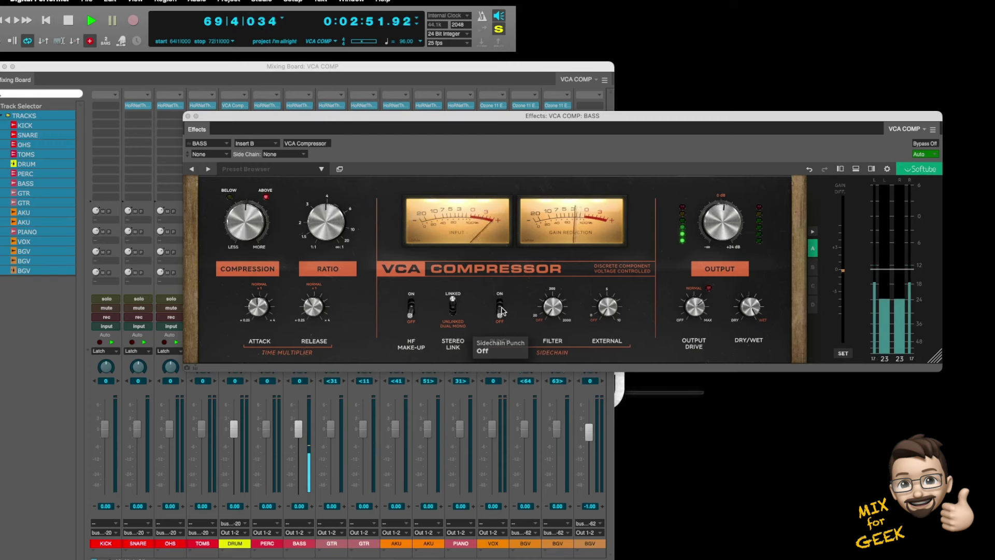
click(500, 308)
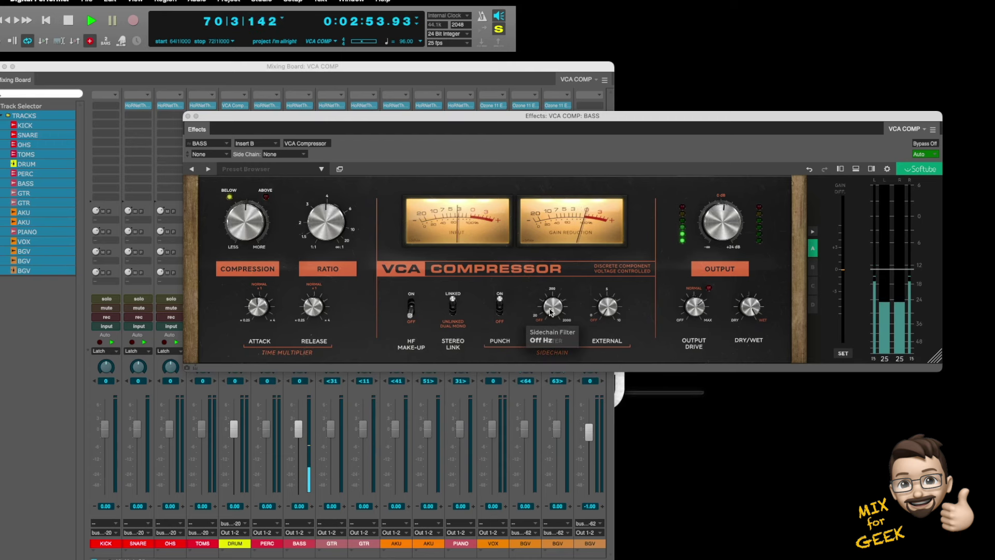
Set the BASS compressor's sidechain filter to 155 Hz and its compression to -32 dB, keeping Punch on
drag(553, 307, 564, 284)
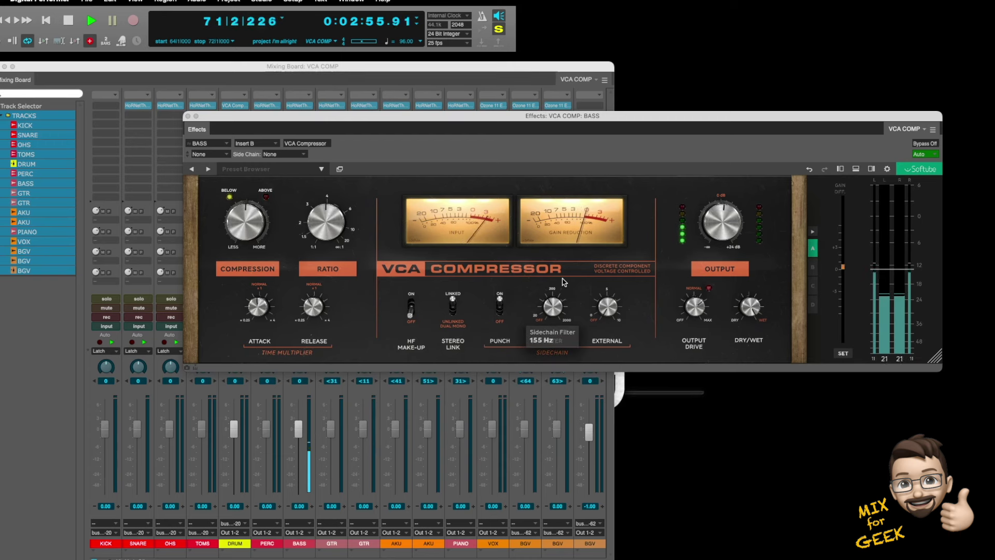
click(500, 307)
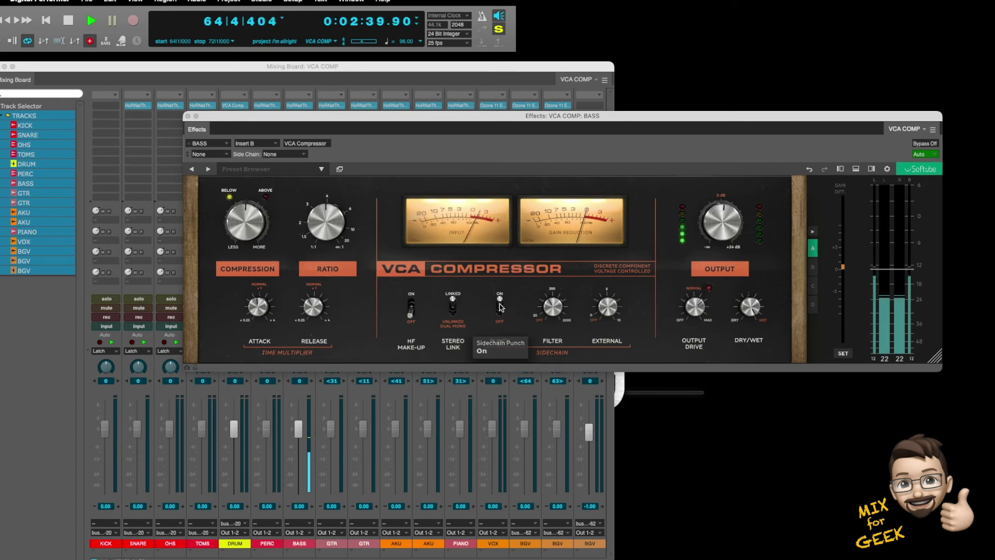
mouse_move(258, 219)
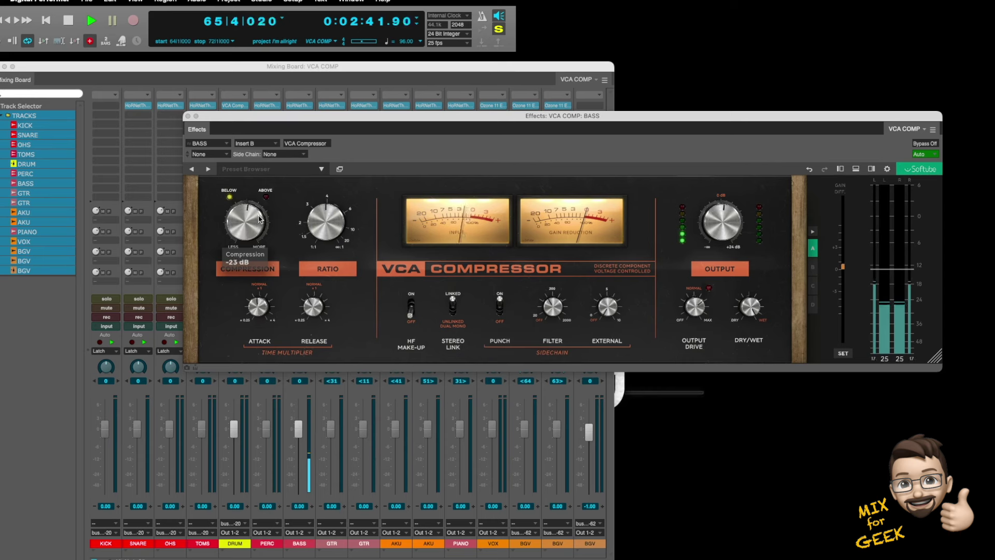
drag(259, 220, 265, 211)
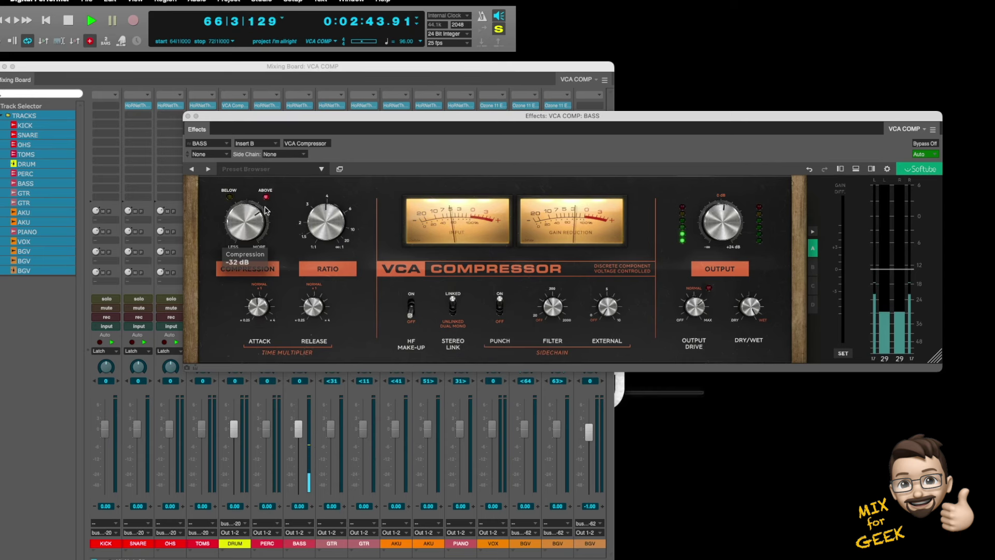
Audition Punch on the more heavily compressed bass, leave it on, and turn down the output drive
click(498, 307)
click(499, 309)
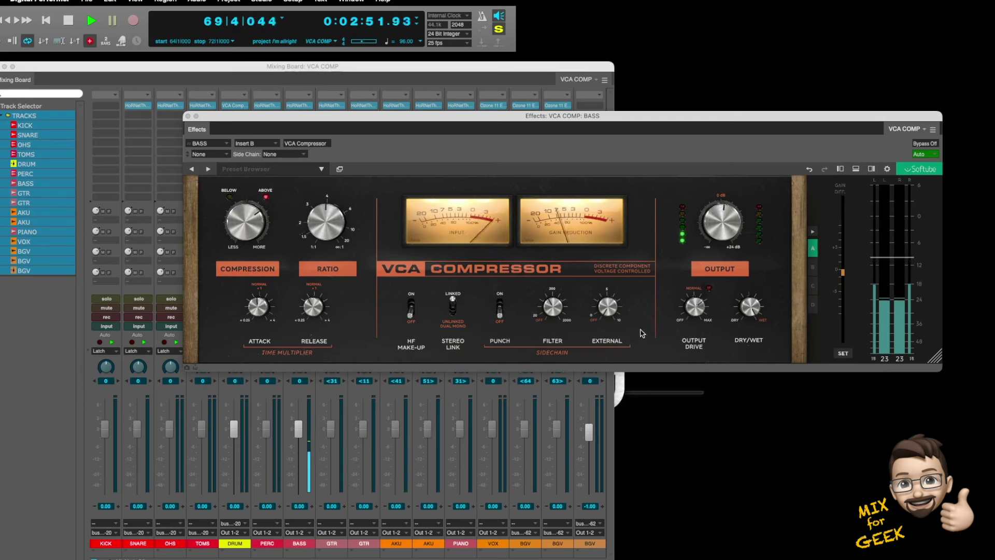
mouse_move(565, 314)
click(500, 308)
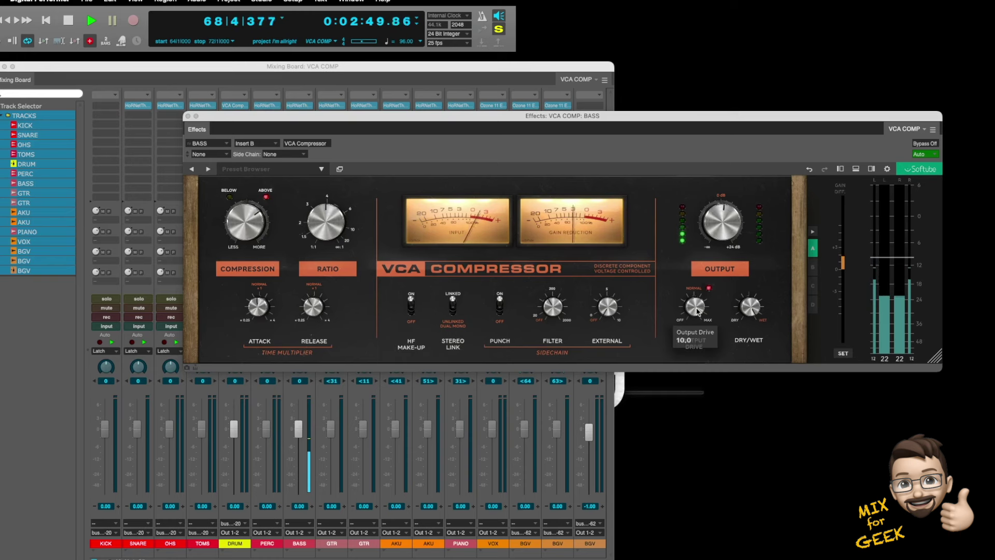
drag(697, 312, 698, 348)
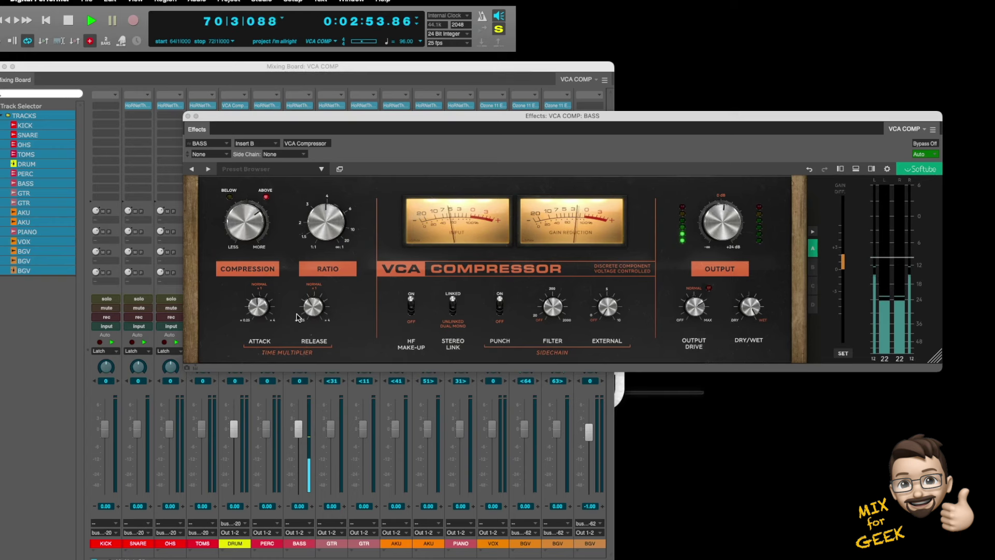
Readjust the BASS compressor's release and set its attack to 0.71
mouse_move(314, 309)
drag(314, 317, 328, 293)
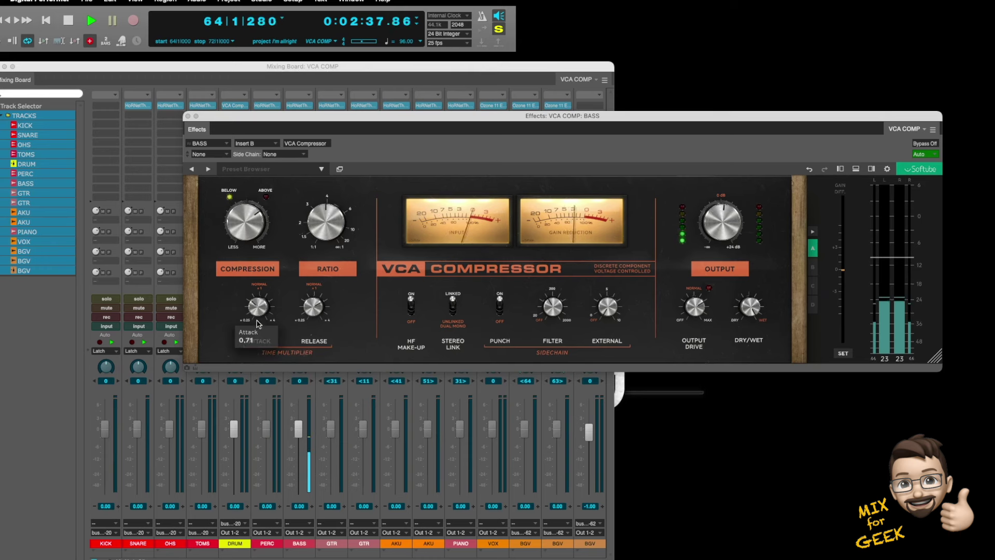
mouse_move(259, 318)
drag(259, 316, 268, 292)
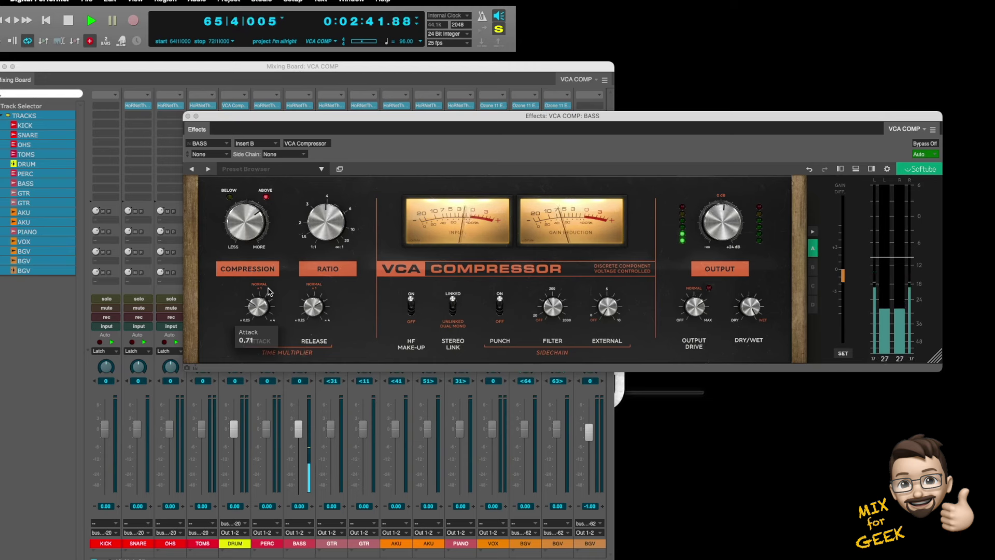
Reduce the BASS compressor's compression and set its sidechain filter to 51 Hz, keeping Punch on
mouse_move(413, 310)
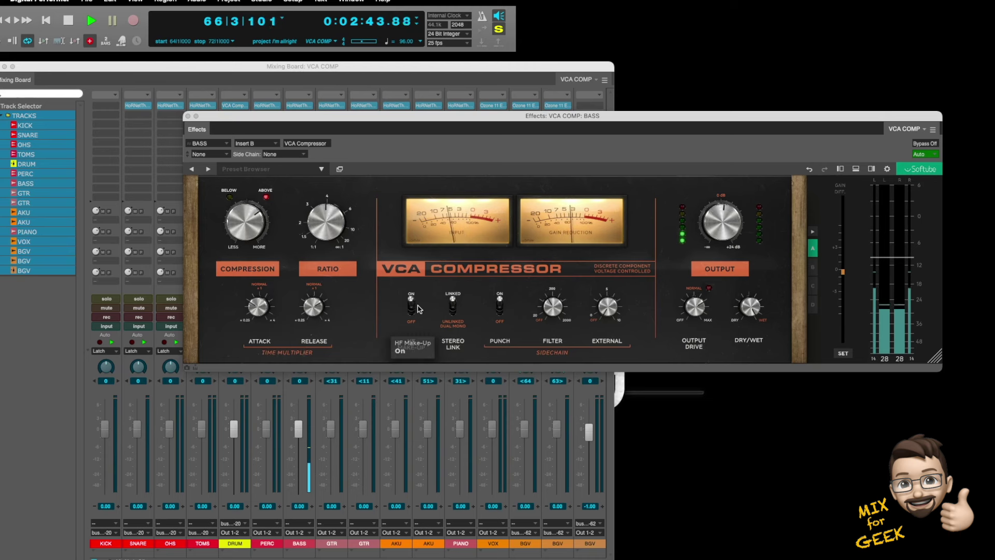
click(501, 310)
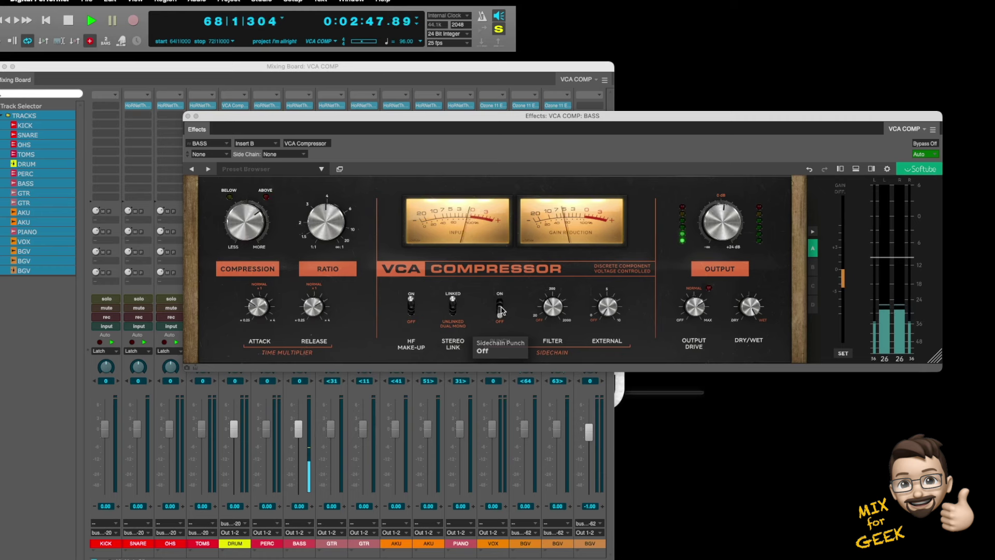
mouse_move(554, 307)
drag(555, 308, 555, 311)
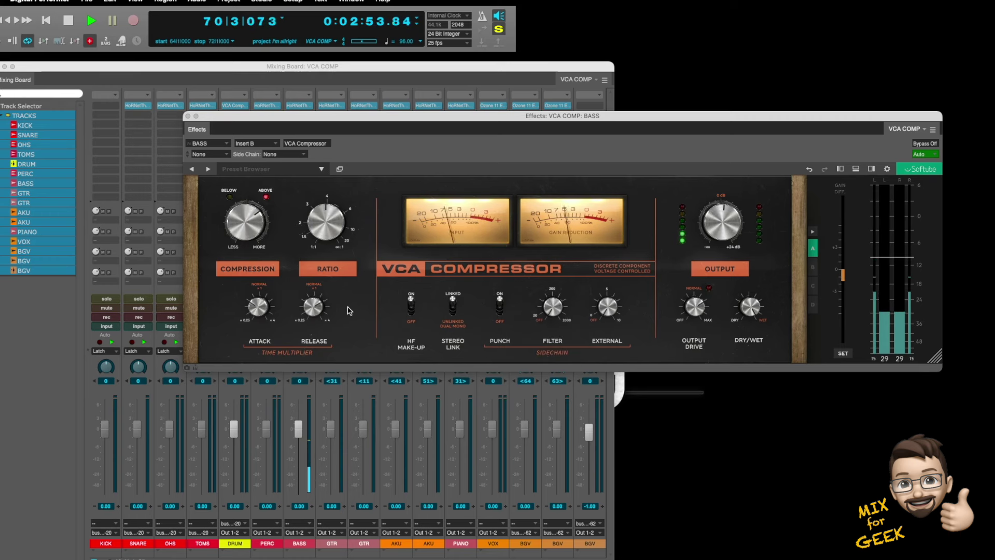
drag(253, 228, 253, 242)
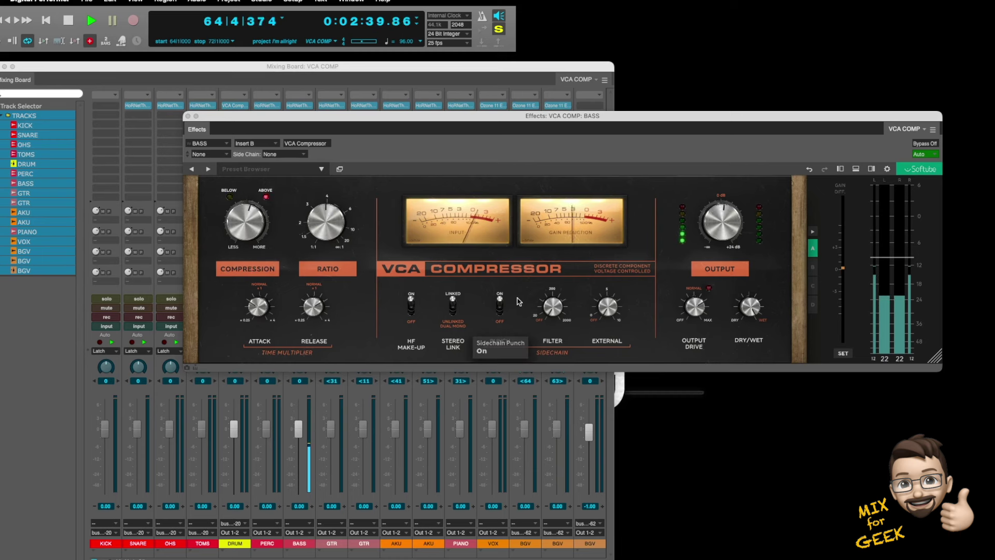
drag(557, 308, 561, 300)
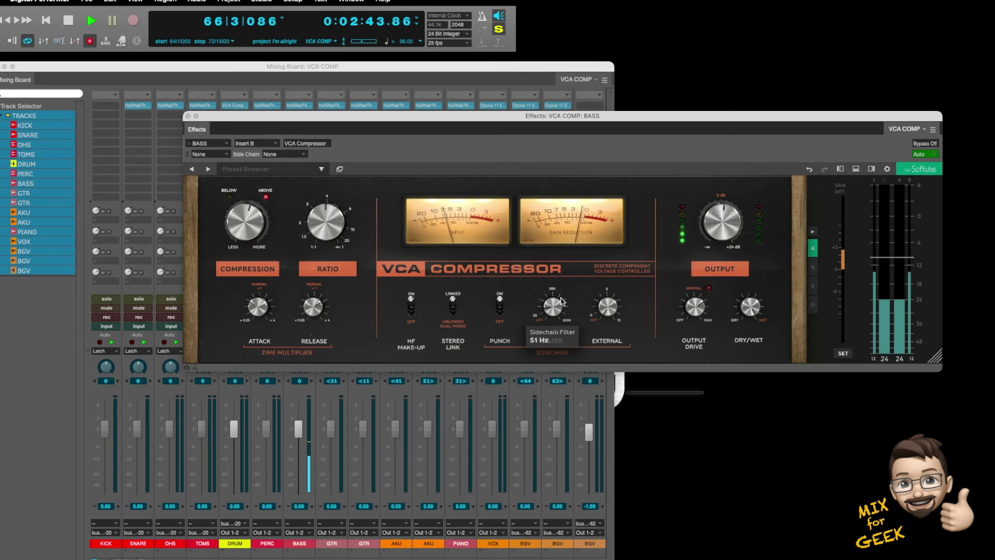
Compare the bass with the compressor bypassed and active, and set its dry/wet mix to 65% wet
mouse_move(747, 299)
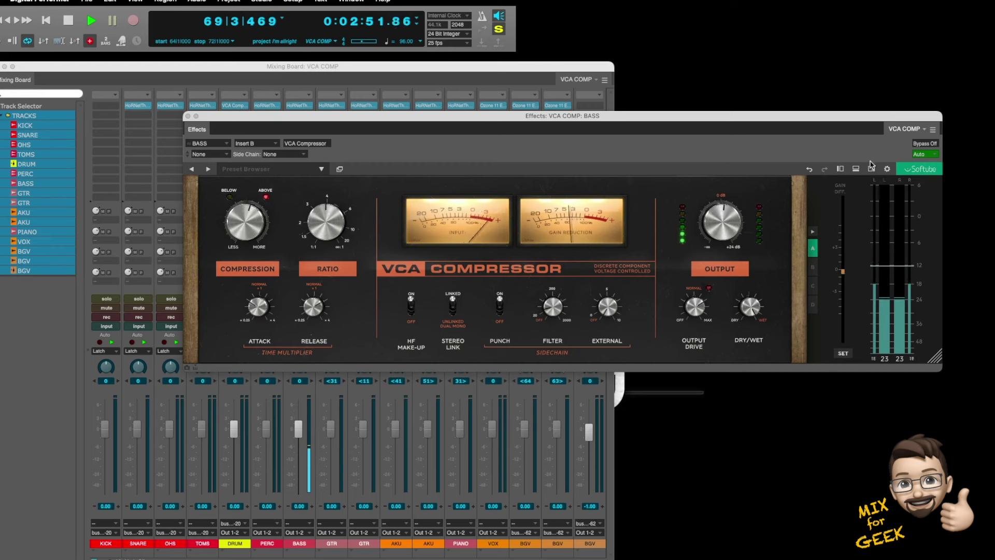
click(921, 143)
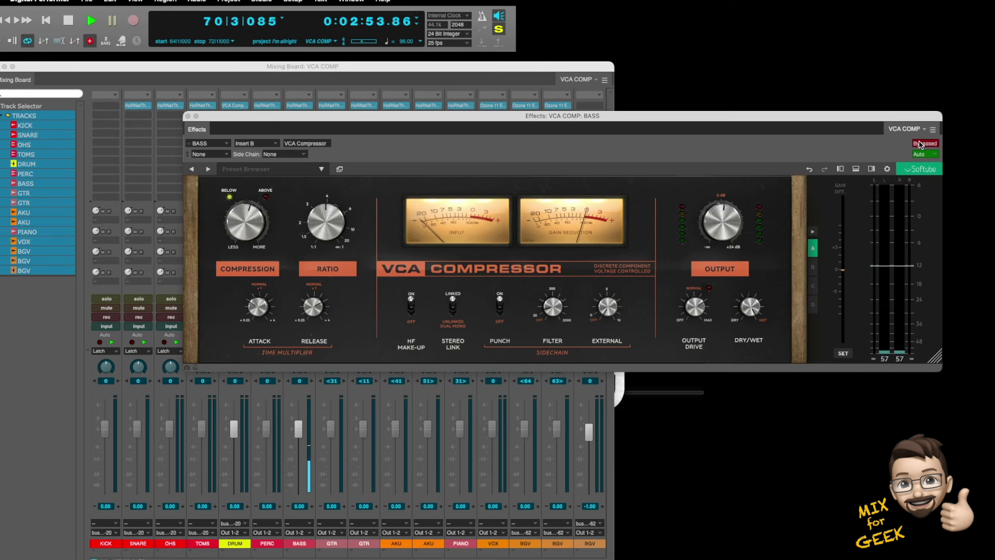
click(920, 143)
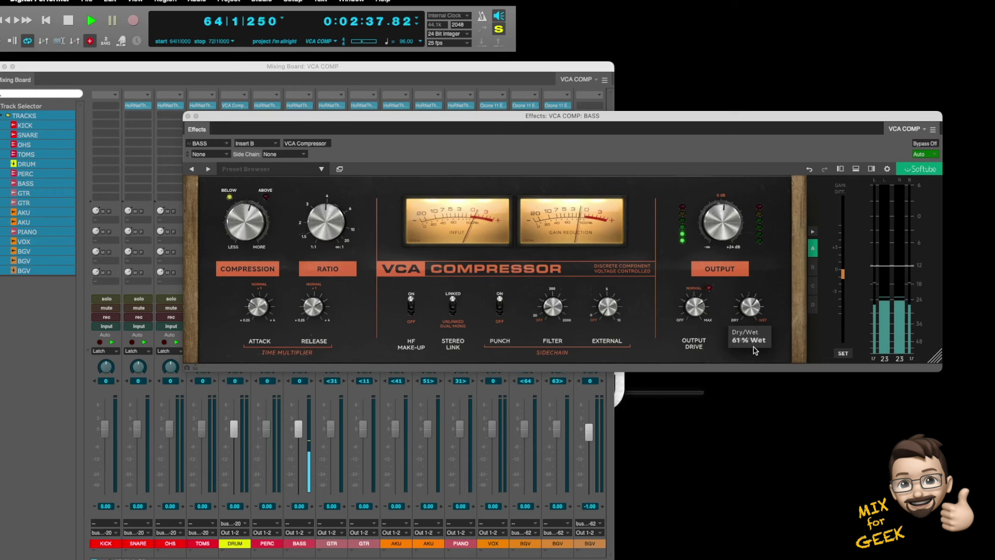
click(920, 144)
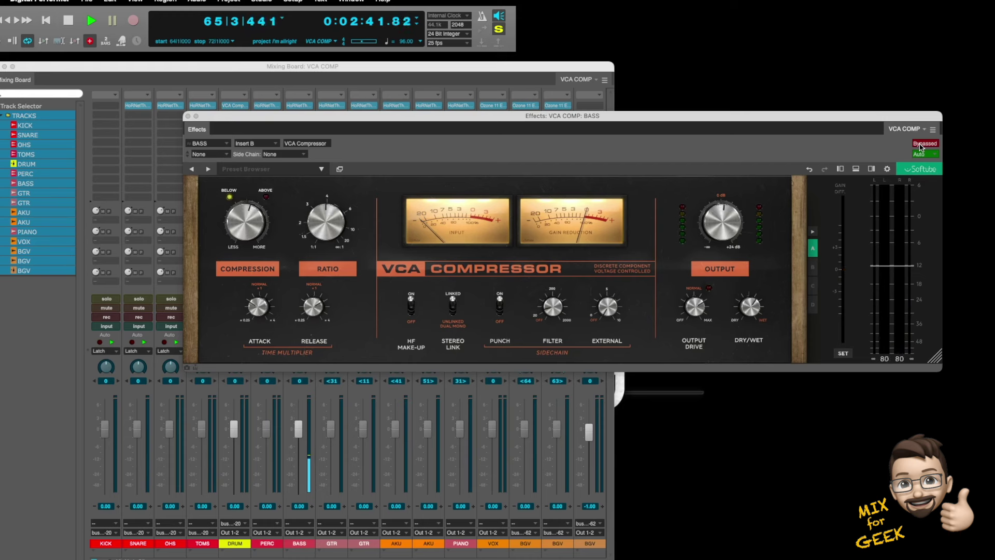
click(920, 145)
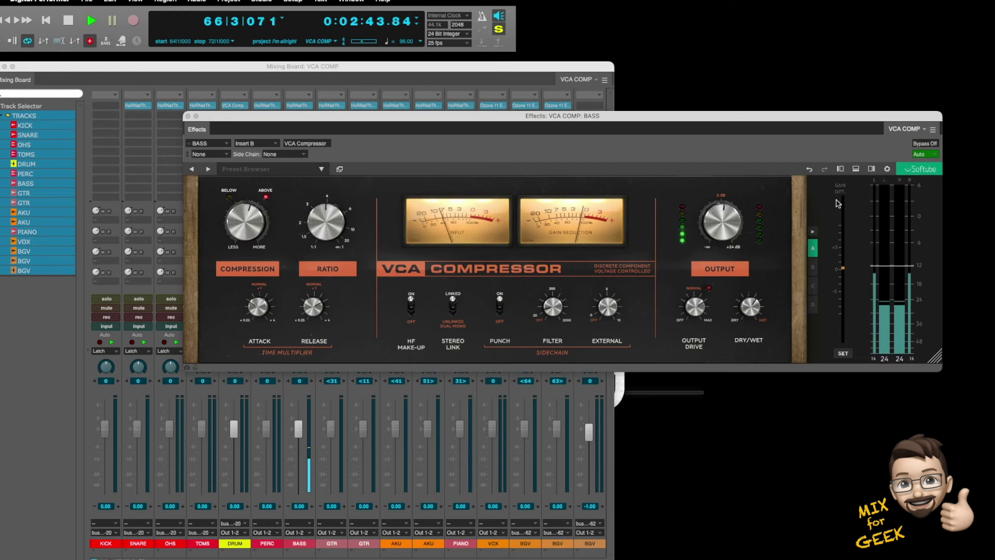
mouse_move(757, 304)
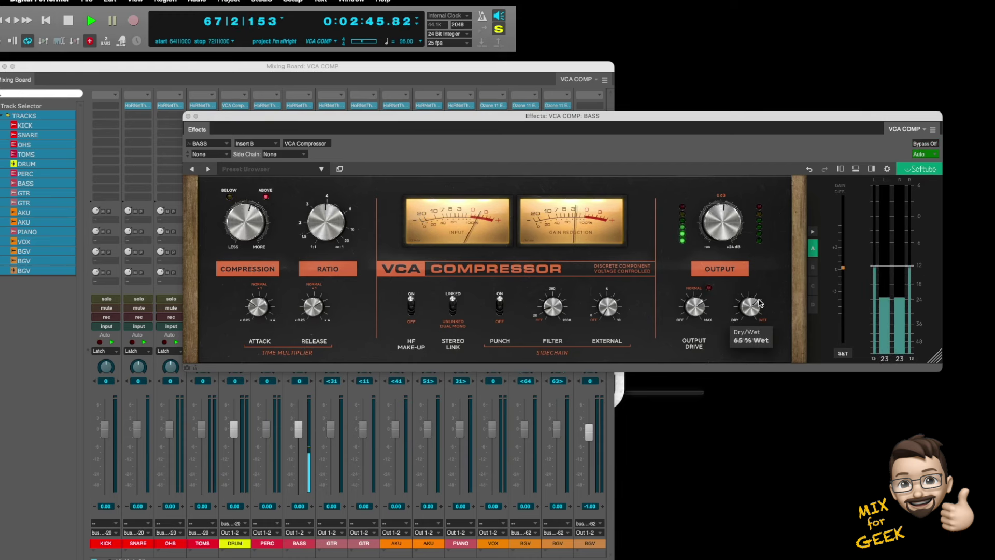
Solo the second GTR track, then copy the BASS track's VCA Compressor onto it and open the copy
mouse_move(454, 305)
key(super+w)
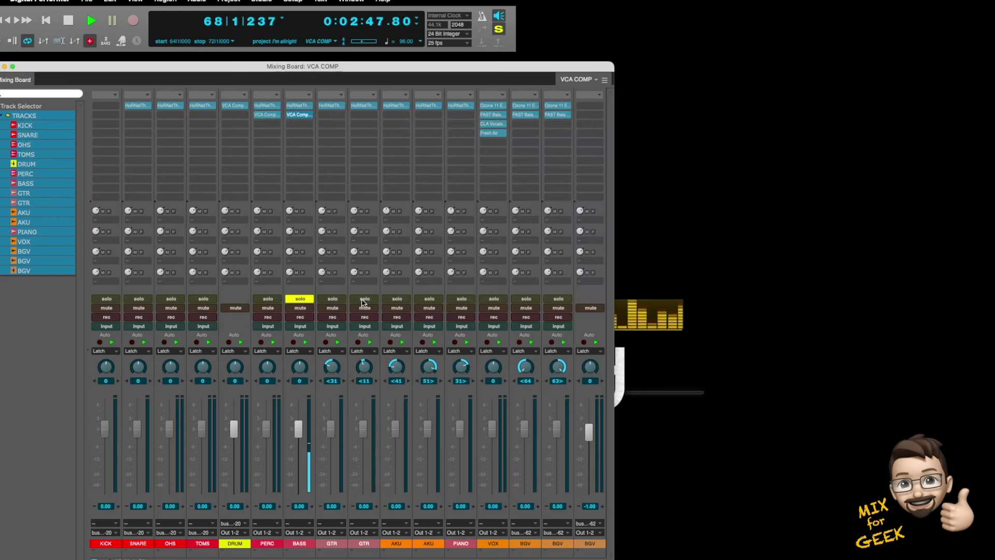
click(337, 298)
click(364, 299)
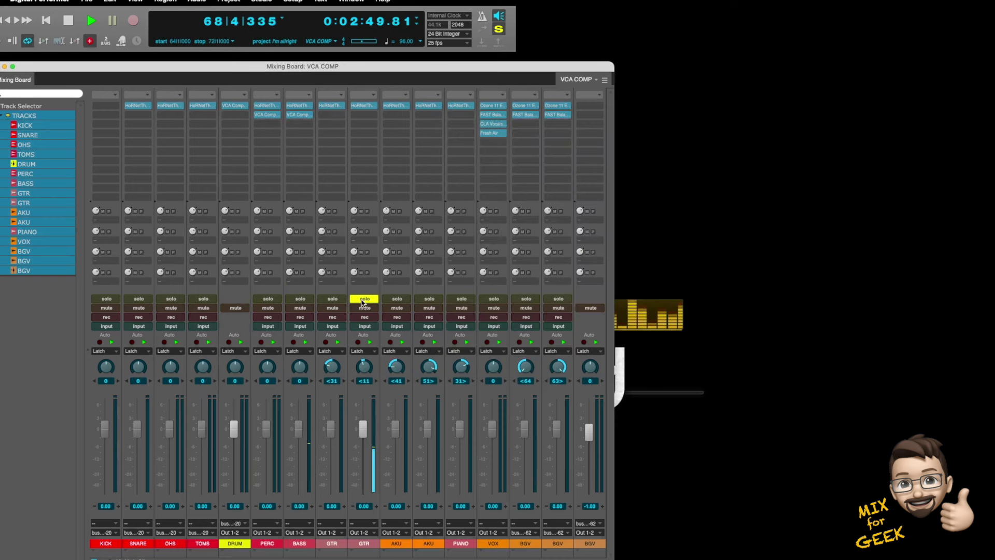
drag(299, 115, 363, 114)
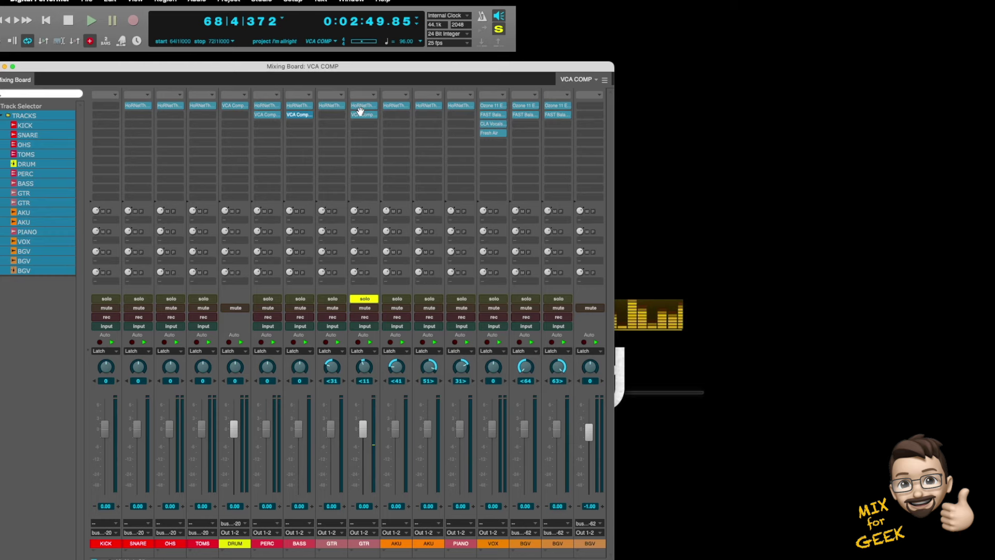
double_click(362, 114)
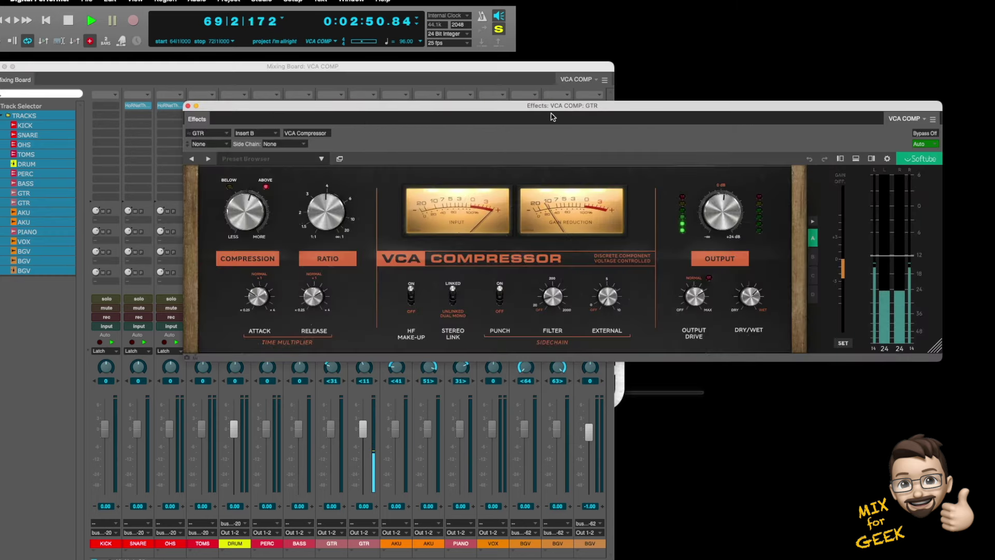
drag(551, 113, 534, 107)
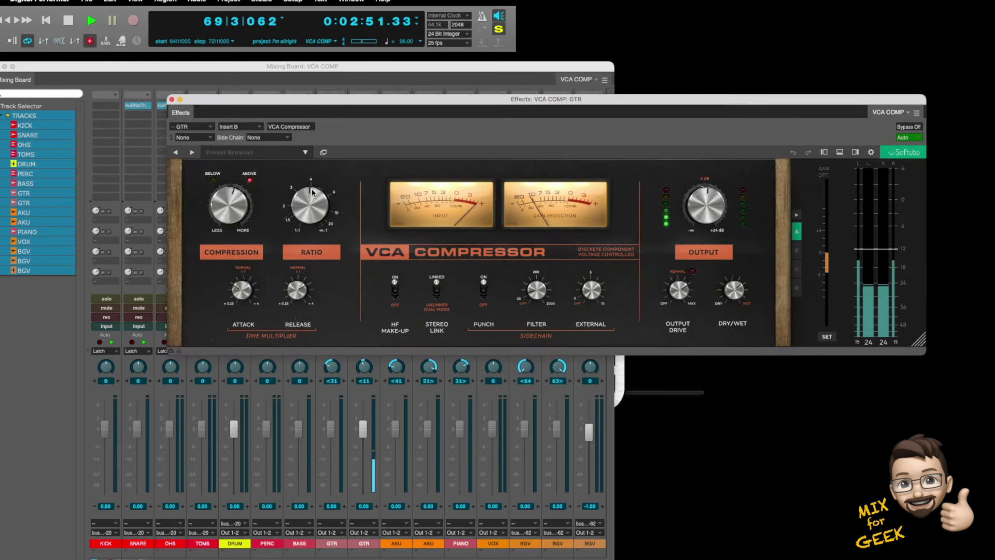
Switch off Punch and HF Make-Up on the GTR compressor and lower its output drive to 0.3
click(482, 292)
click(395, 291)
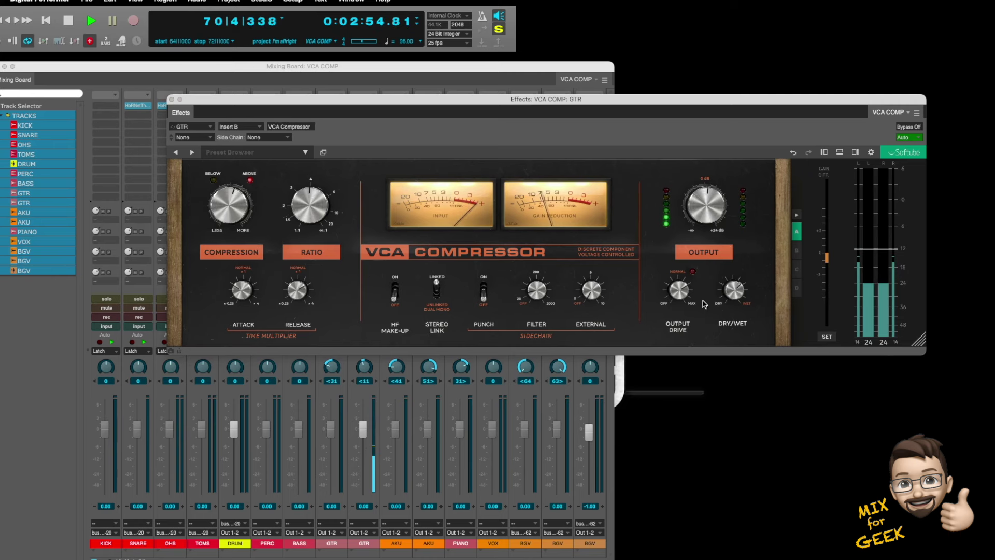
mouse_move(685, 292)
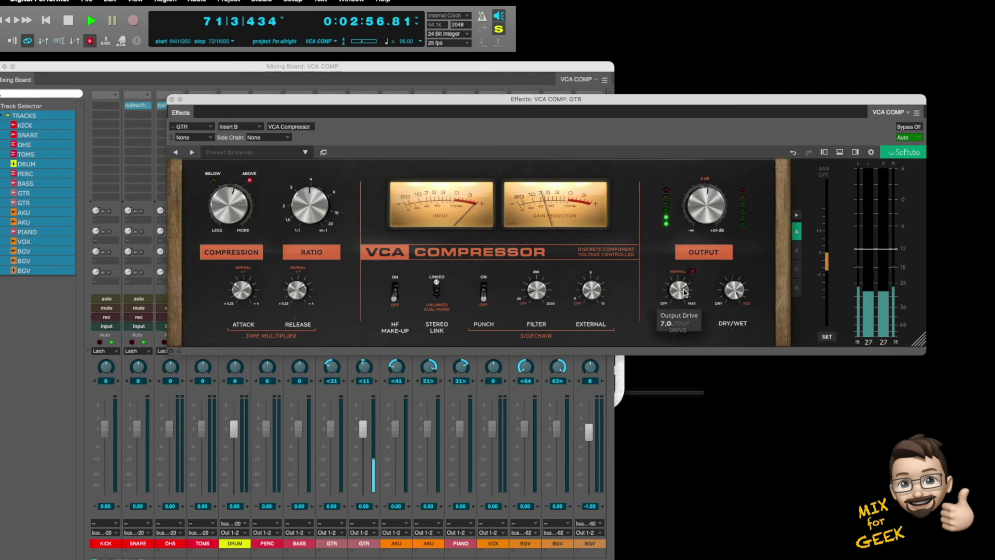
drag(685, 292, 680, 296)
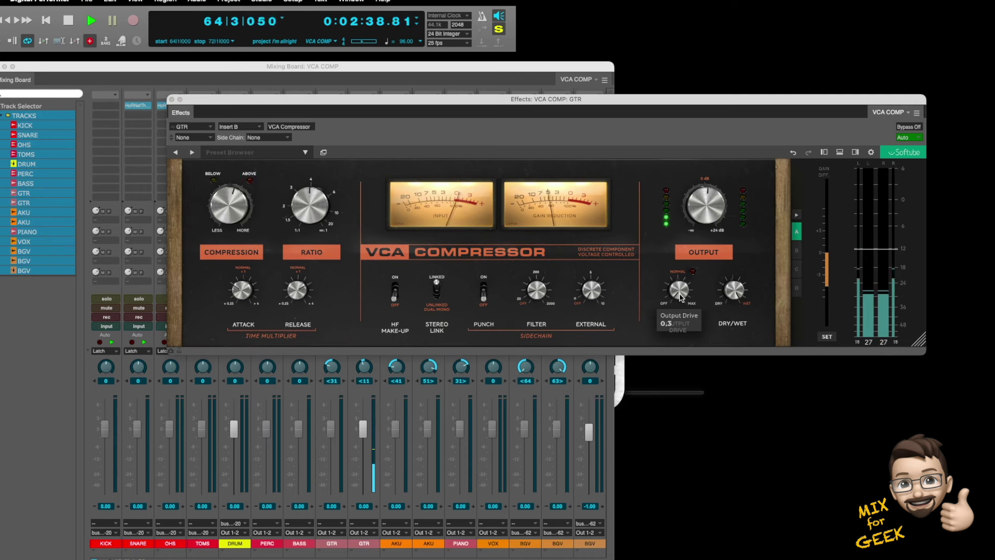
click(827, 337)
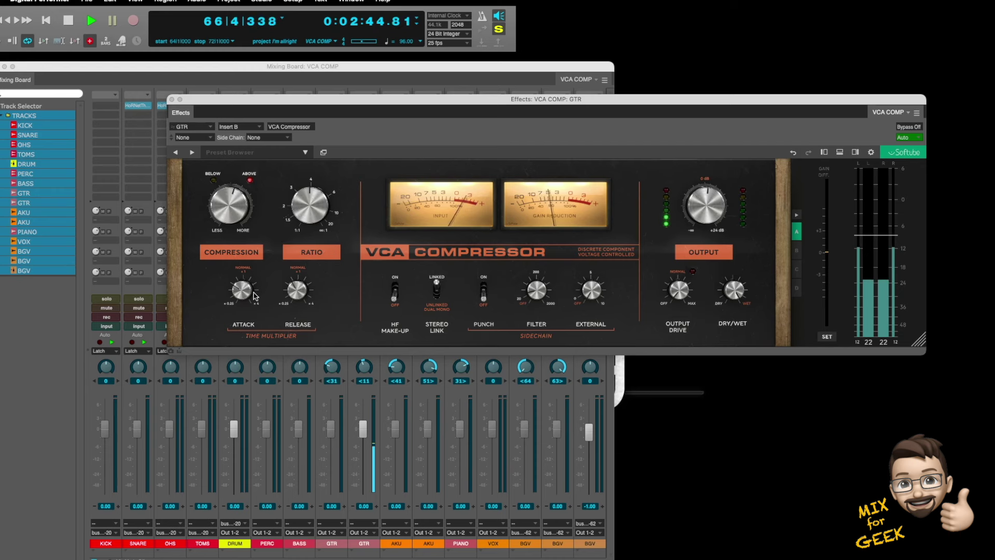
Reduce the GTR compressor's compression with matched gain and raise its output drive to 10.0
mouse_move(240, 218)
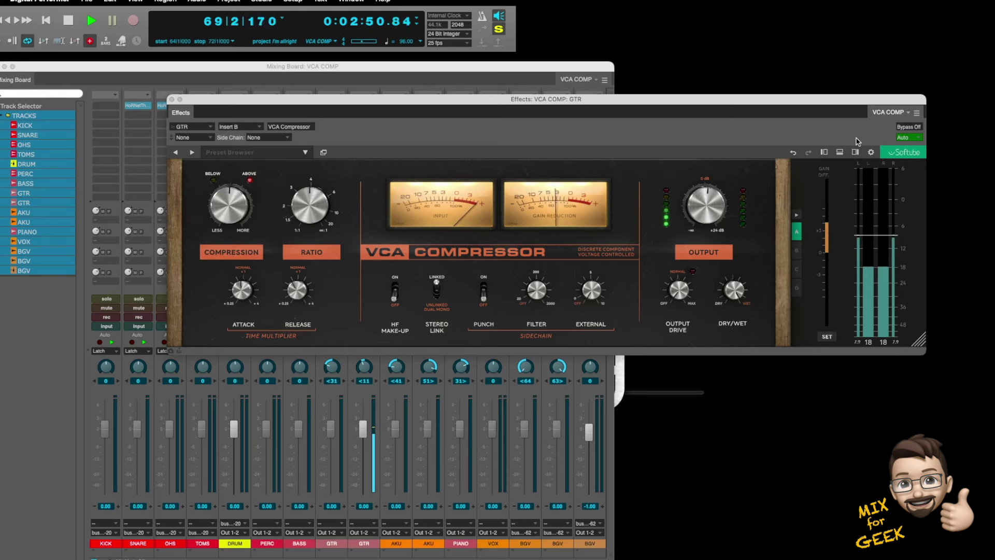
click(827, 337)
drag(679, 289, 698, 253)
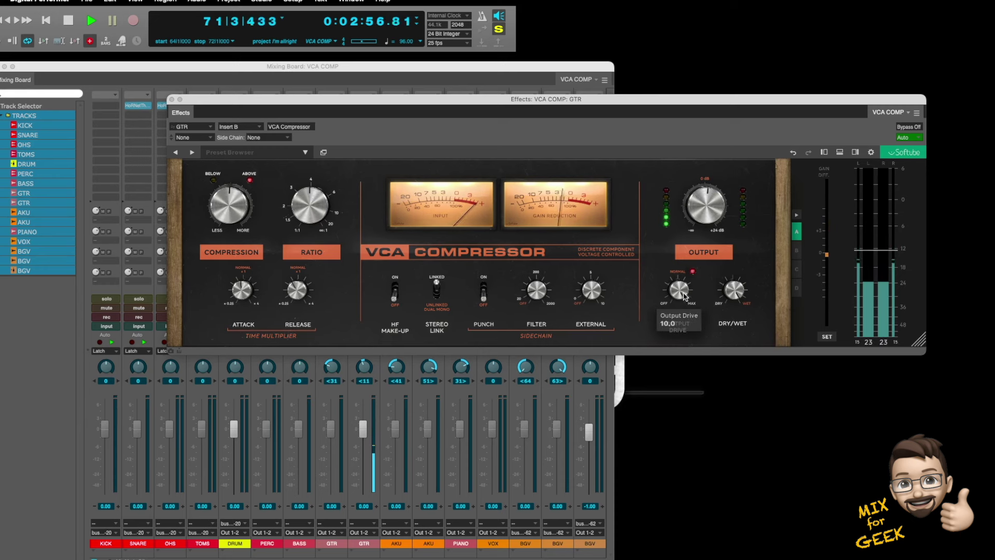
mouse_move(681, 292)
mouse_down()
mouse_move(683, 315)
mouse_move(684, 295)
mouse_up()
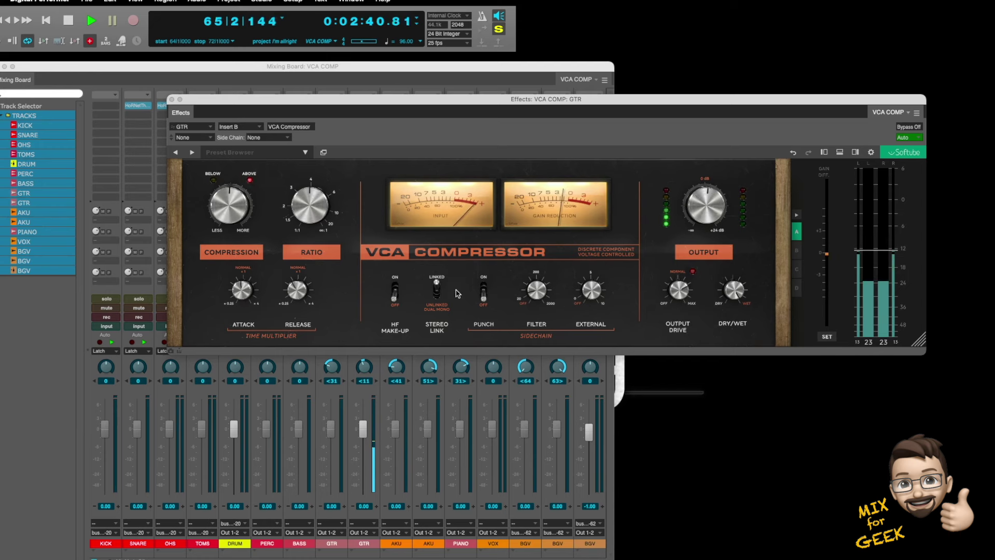
Turn HF Make-Up and Punch back on for the guitar and raise the sidechain filter to around 121 Hz
click(395, 290)
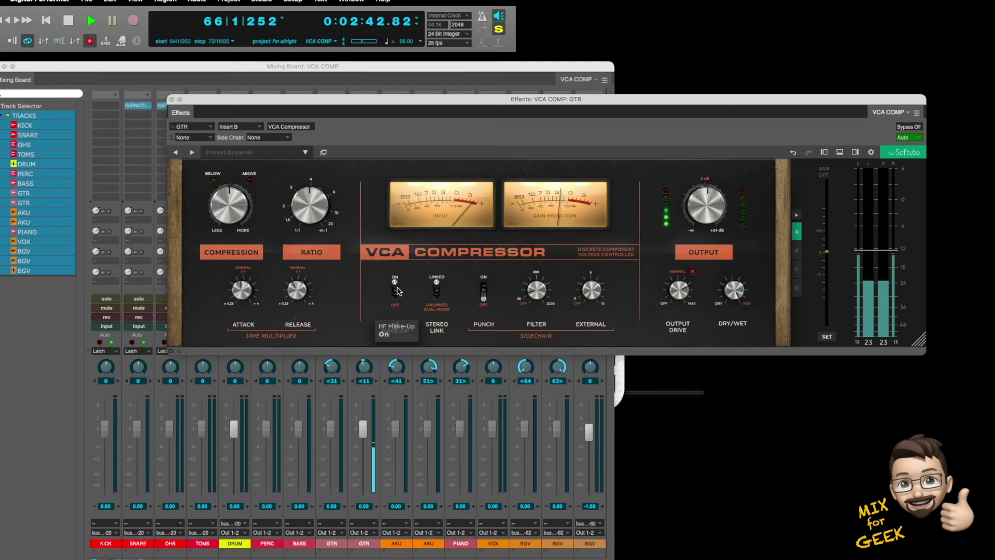
click(488, 292)
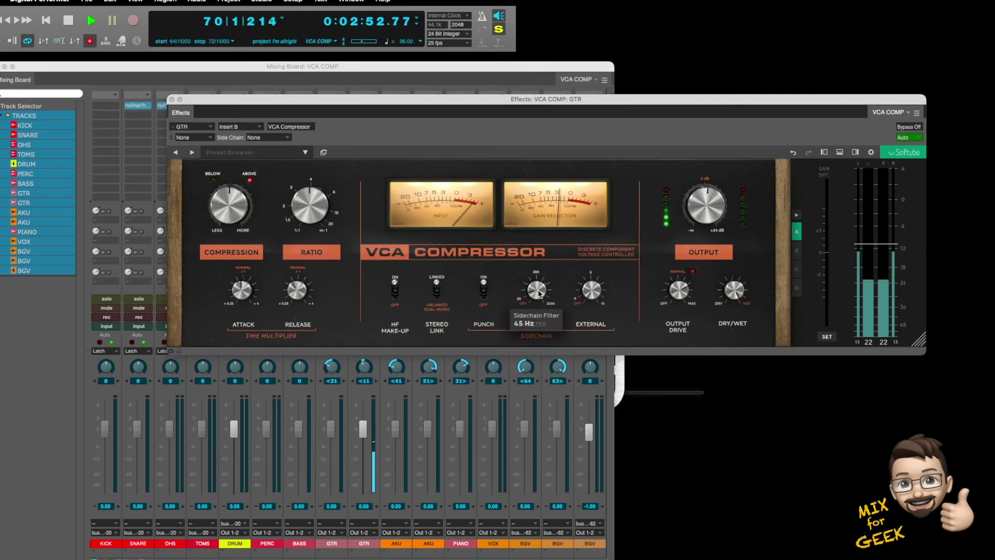
scroll(539, 293, up, 2)
scroll(541, 288, up, 4)
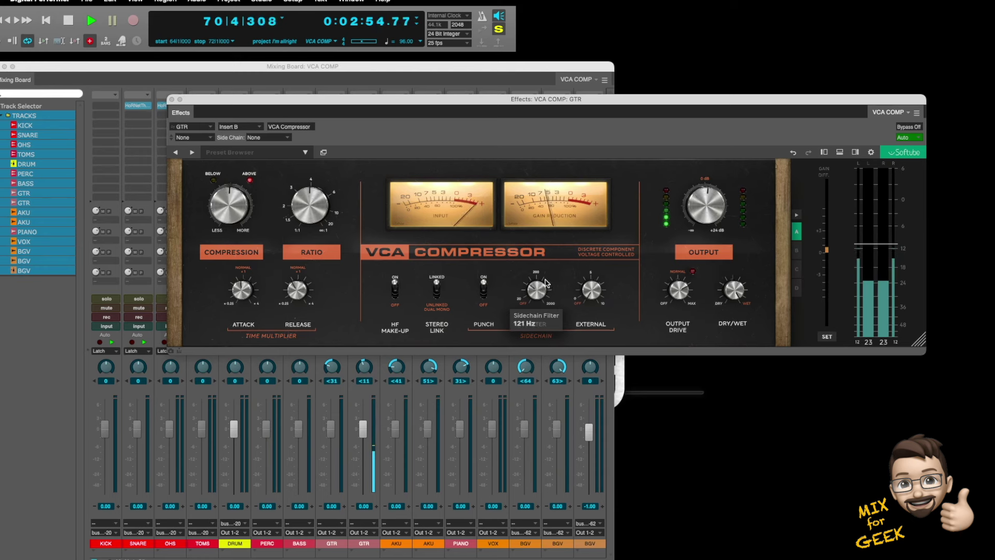
scroll(537, 291, up, 4)
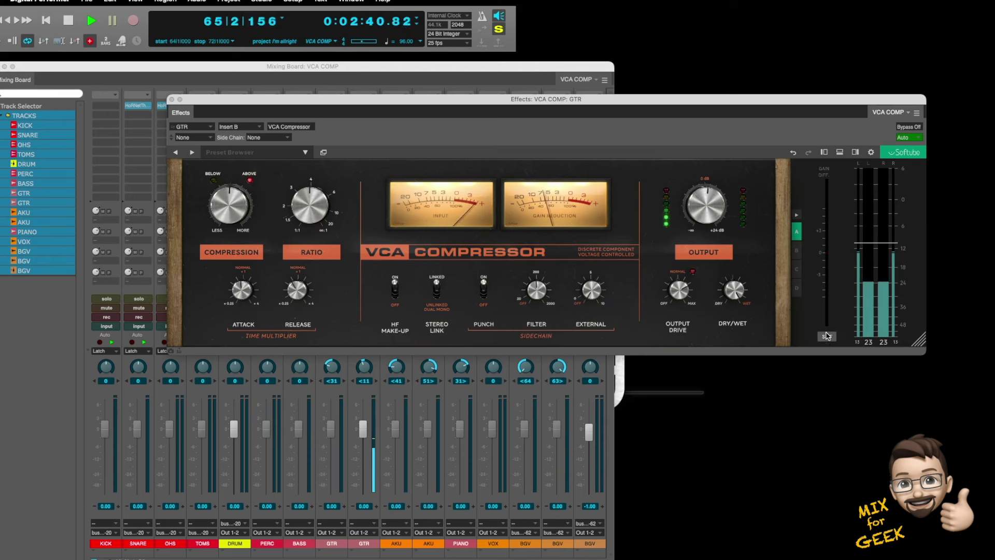
Compare the guitar bypassed and active, and set the output drive to 7.1 and the mix to 69% wet
click(909, 127)
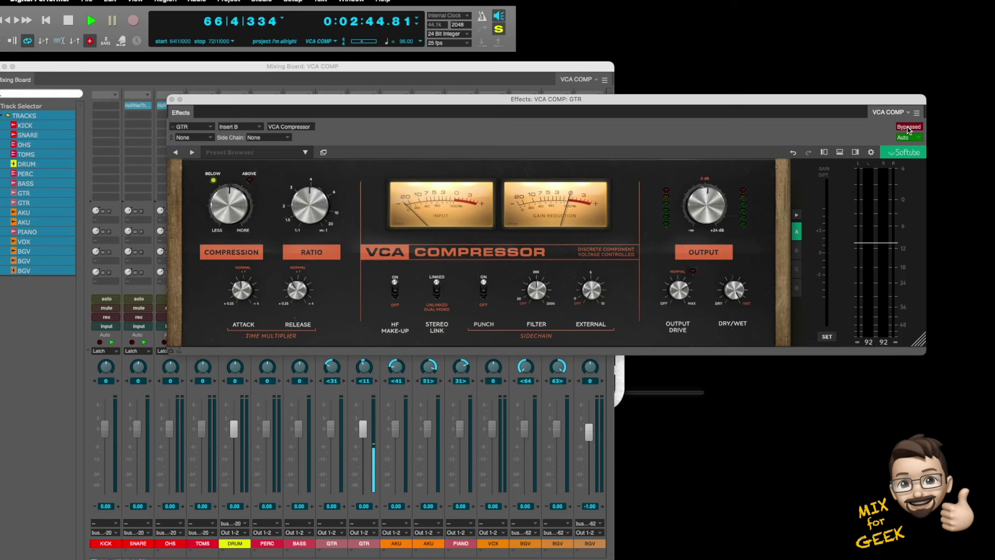
click(908, 127)
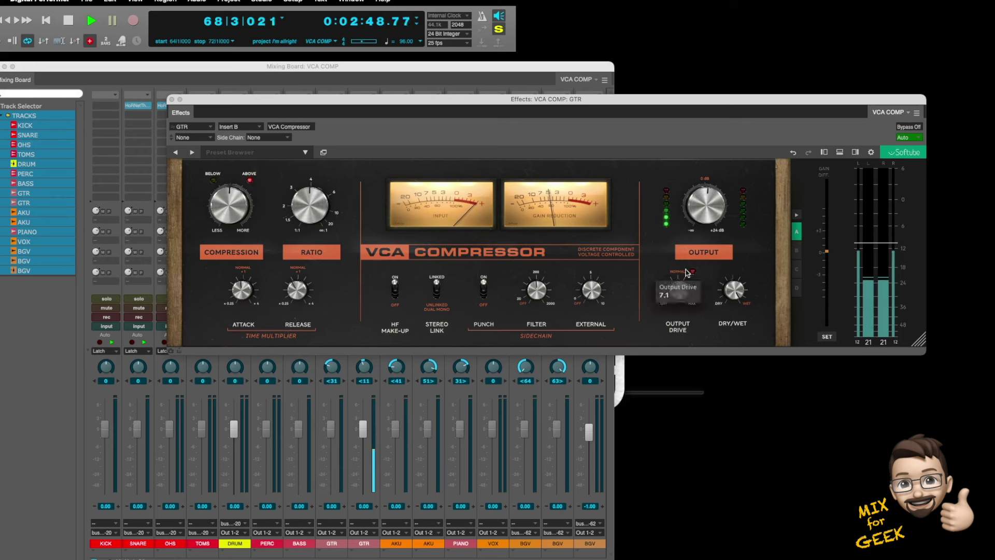
mouse_move(739, 325)
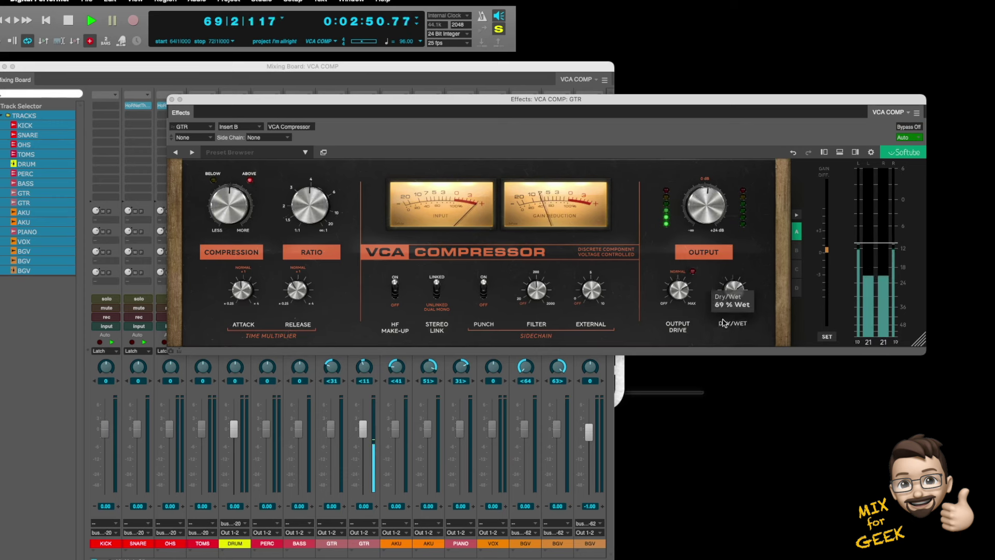
mouse_move(691, 294)
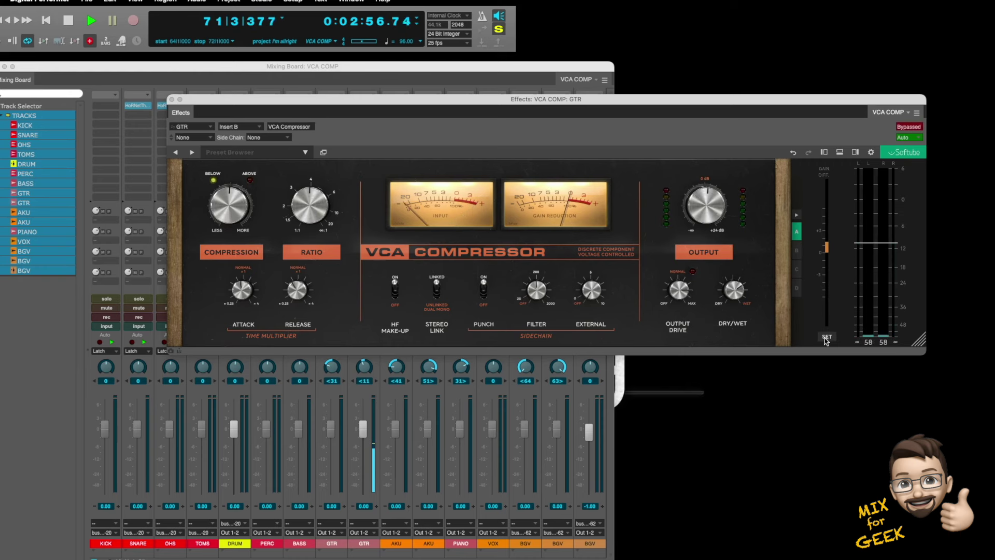
Compare the adjusted guitar against its bypassed sound again, leave the compressor active, and close its window
click(906, 128)
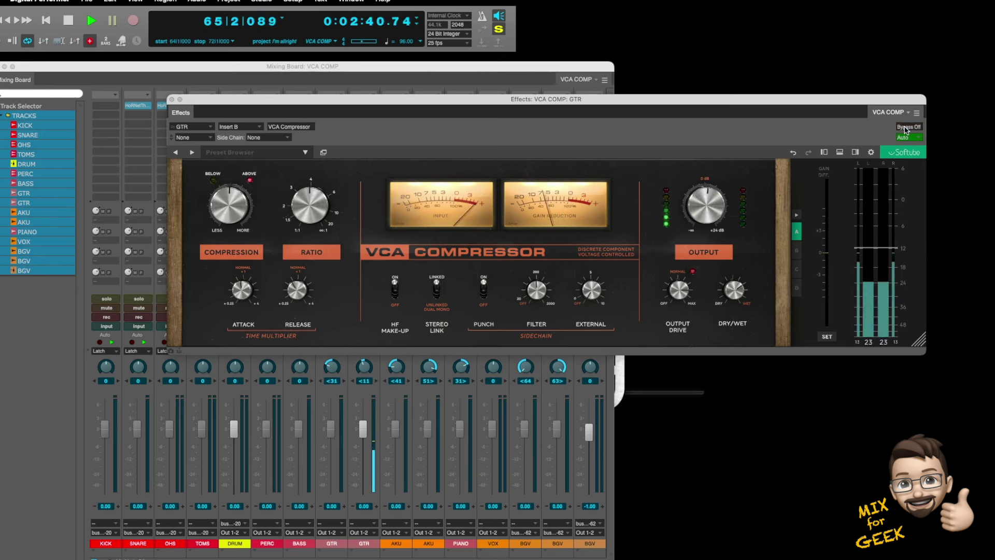
click(905, 128)
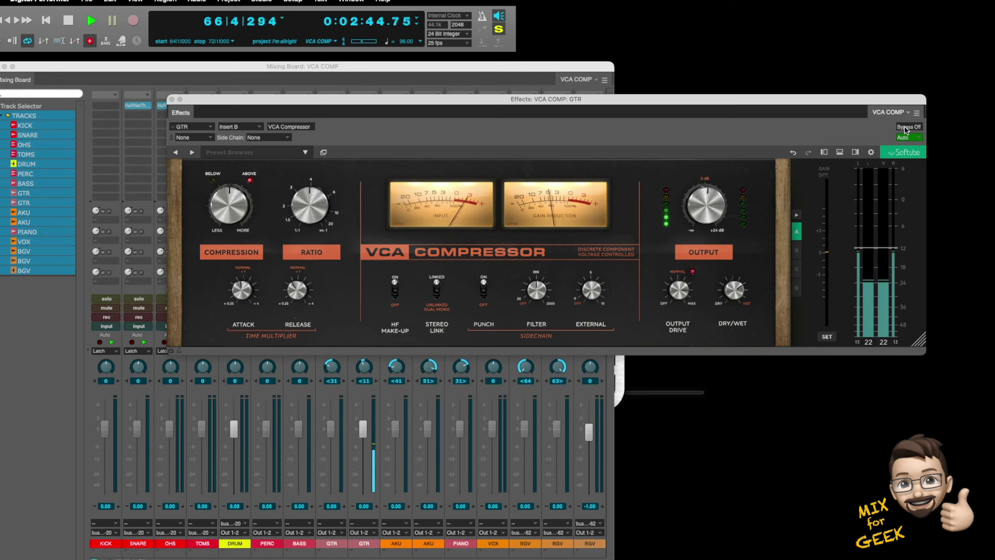
click(905, 128)
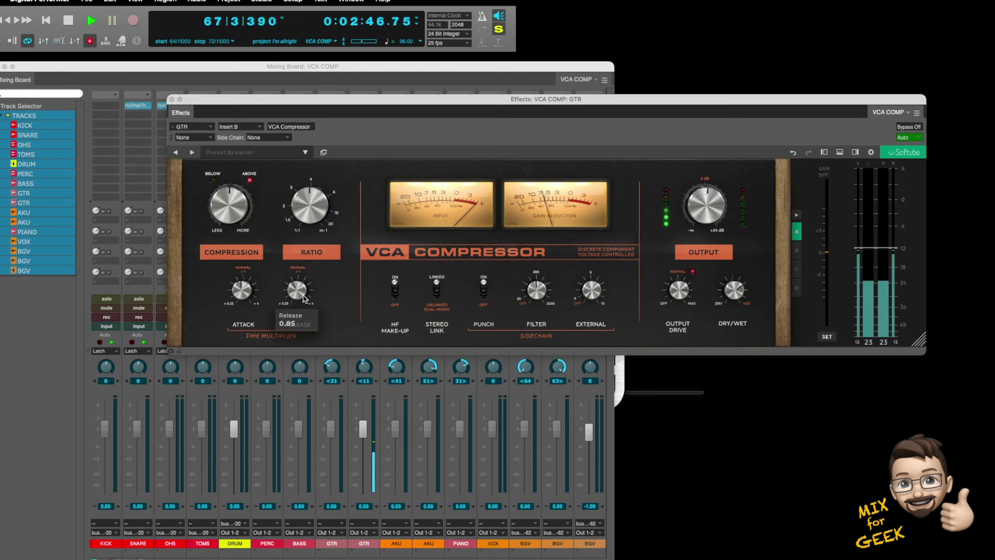
key(super+w)
click(367, 298)
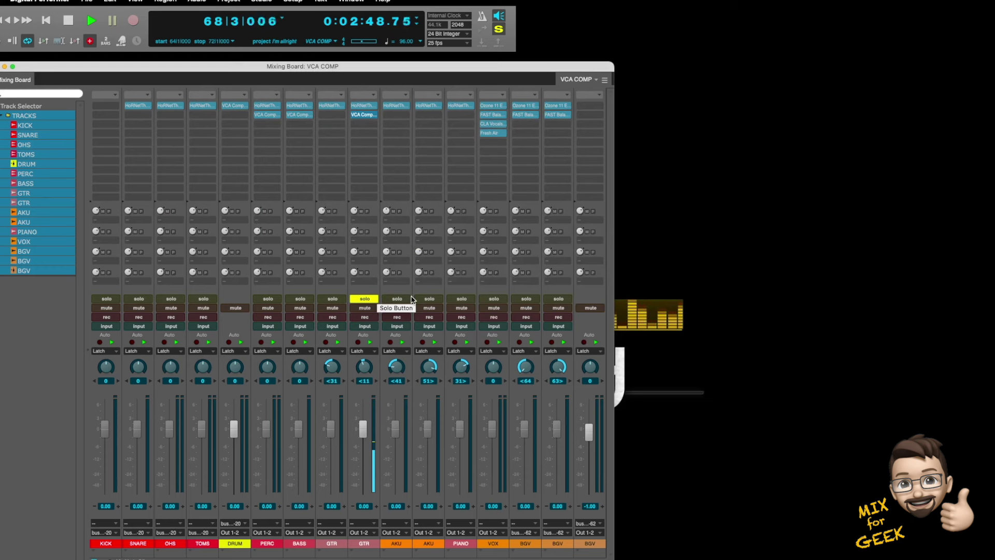
Solo the first AKU track, copy the guitar's VCA Compressor to its insert B, and open the copy's settings
click(409, 299)
drag(373, 113, 394, 114)
double_click(395, 115)
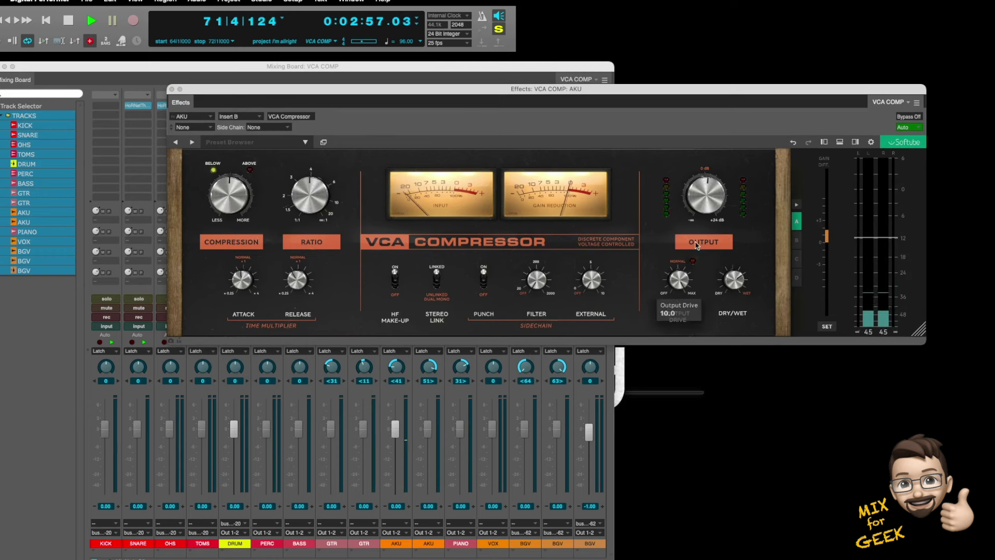
mouse_move(730, 281)
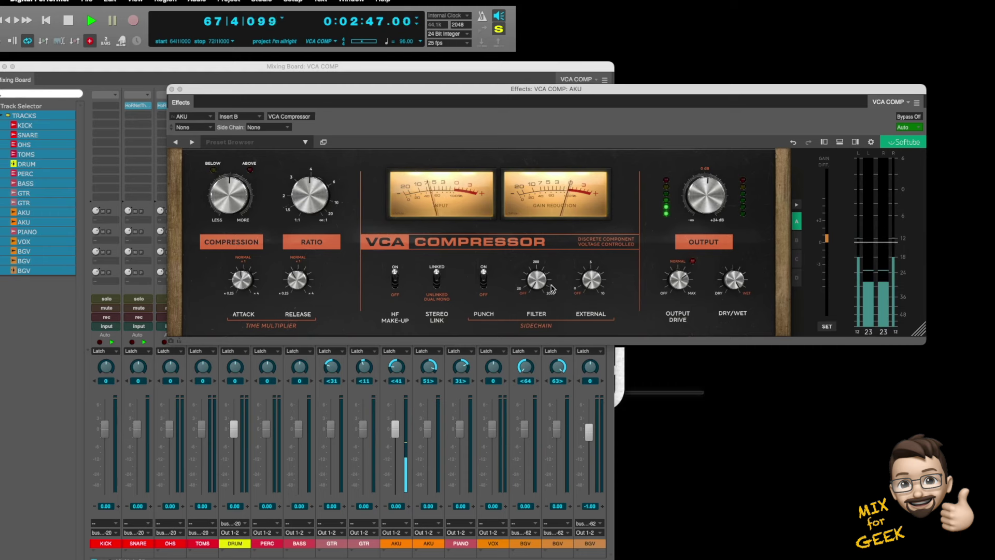
Turn Punch off for the AKU compressor, audition the HF Make-Up switch, and set the attack to 0.62
click(484, 283)
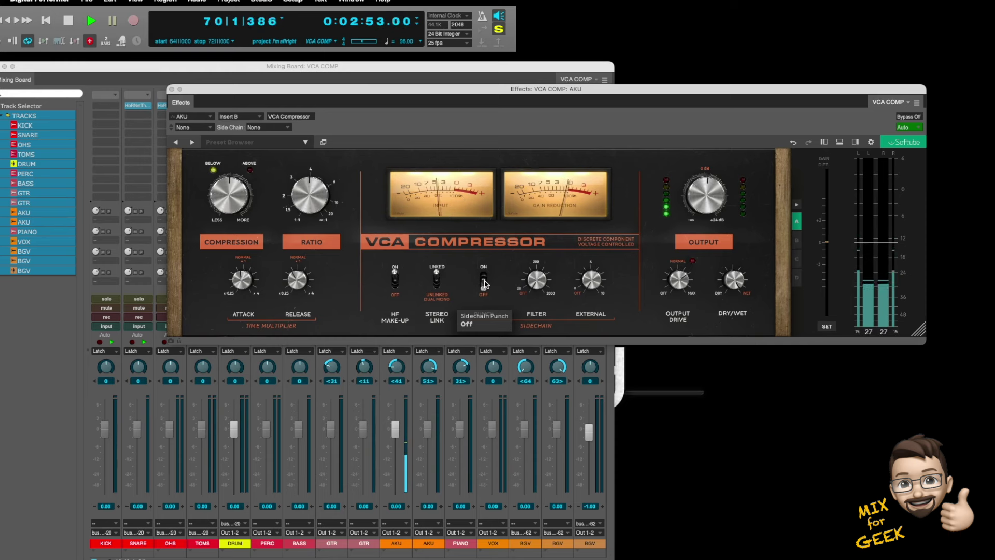
click(397, 283)
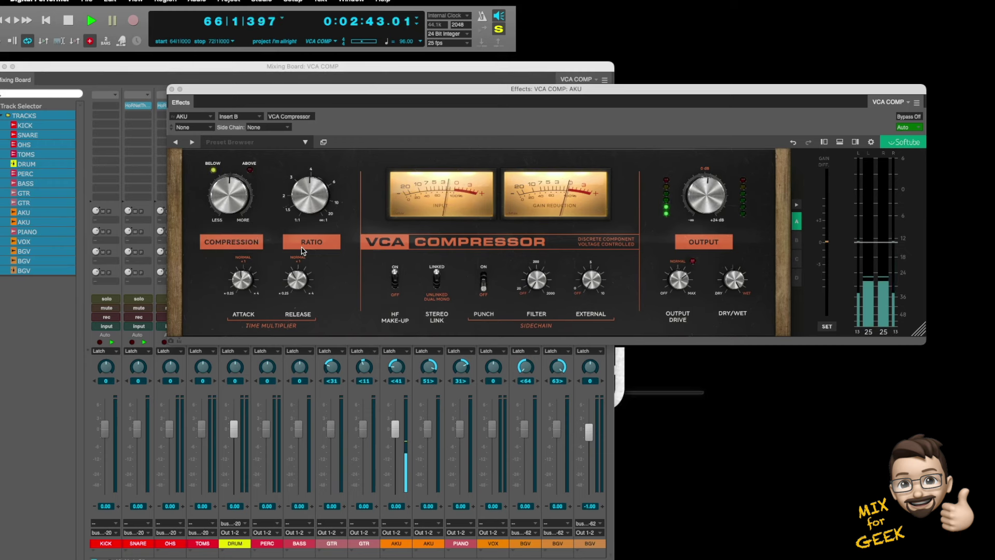
mouse_move(249, 281)
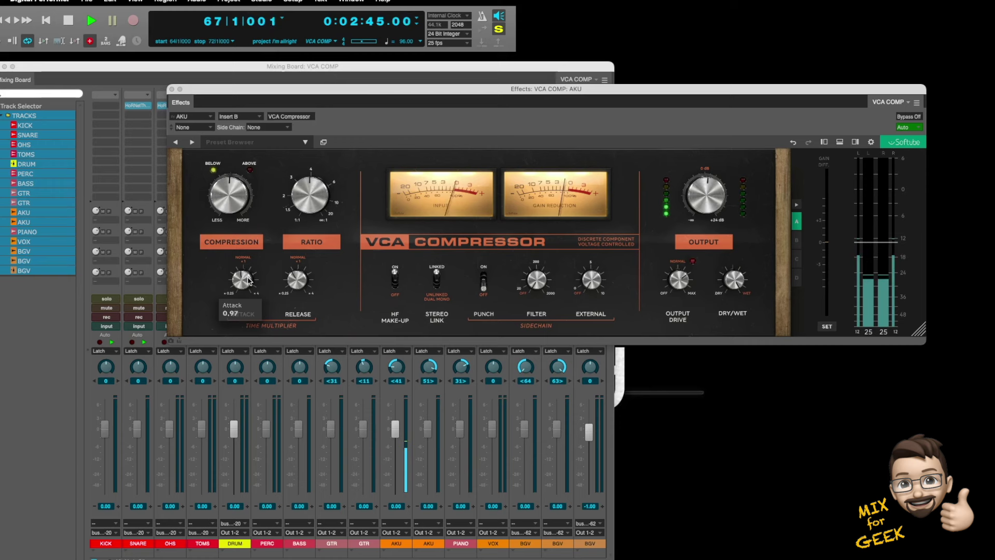
mouse_move(249, 280)
mouse_down()
mouse_move(238, 283)
mouse_move(250, 272)
mouse_up()
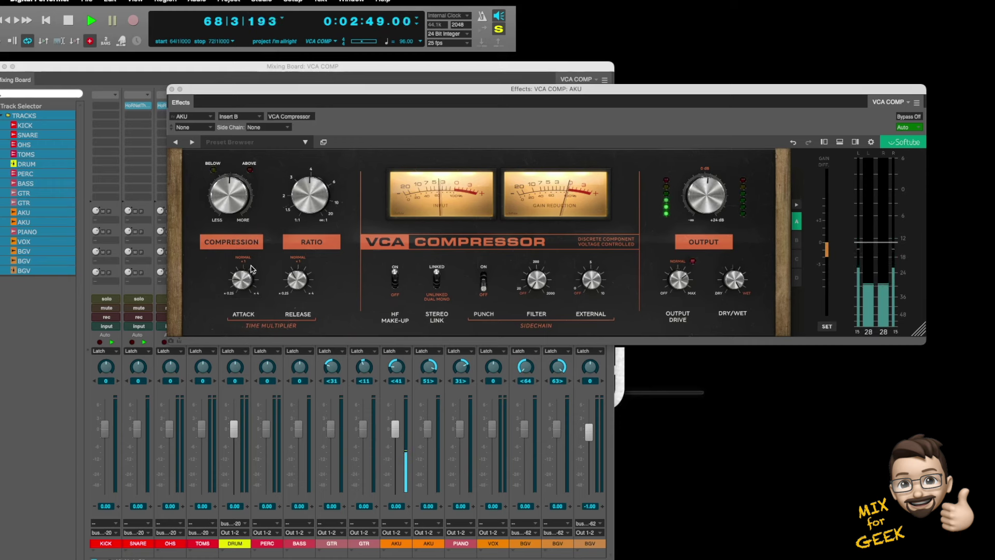
mouse_move(241, 281)
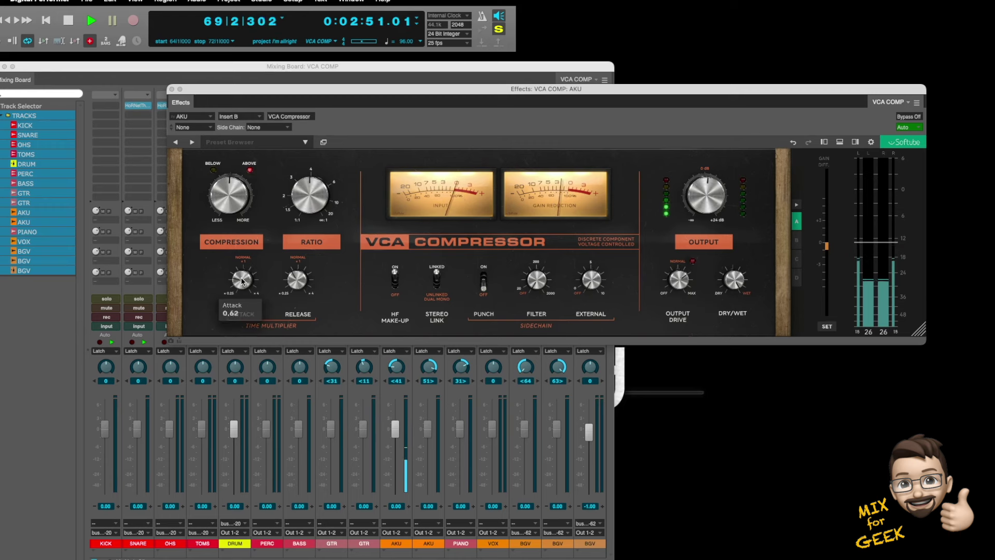
Set the AKU compressor's compression to -24 dB and its release to 0.47, trying faster release settings down to 0.25
mouse_move(288, 279)
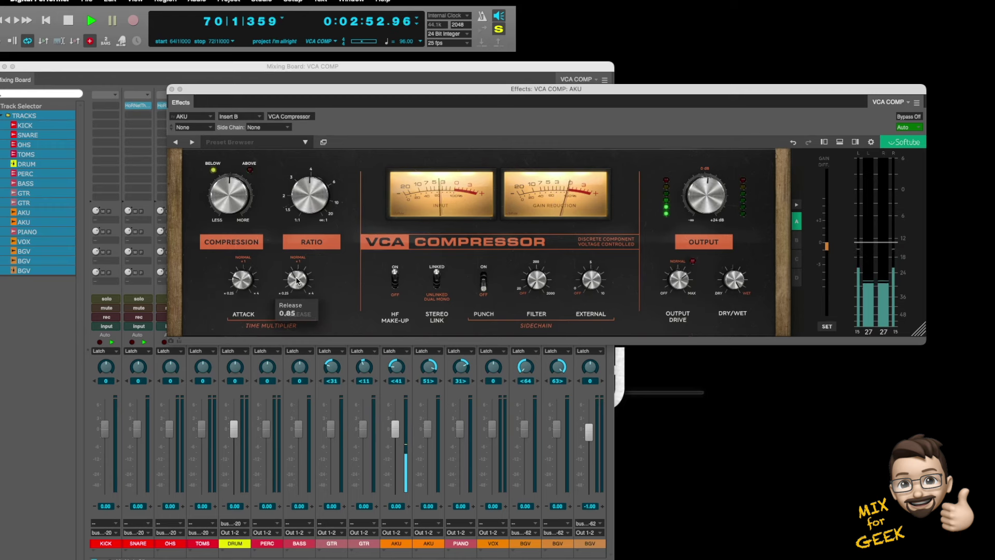
drag(298, 281, 300, 288)
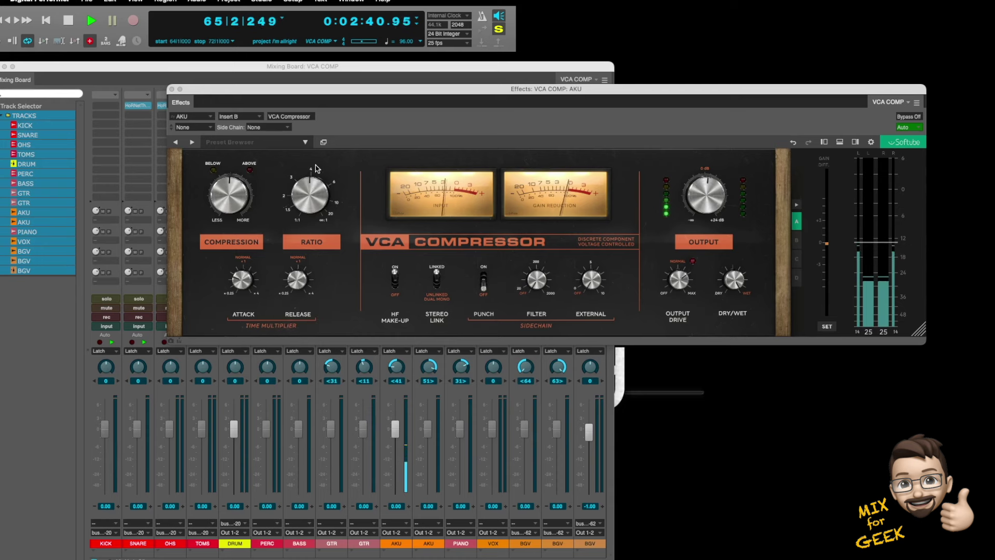
drag(254, 196, 251, 193)
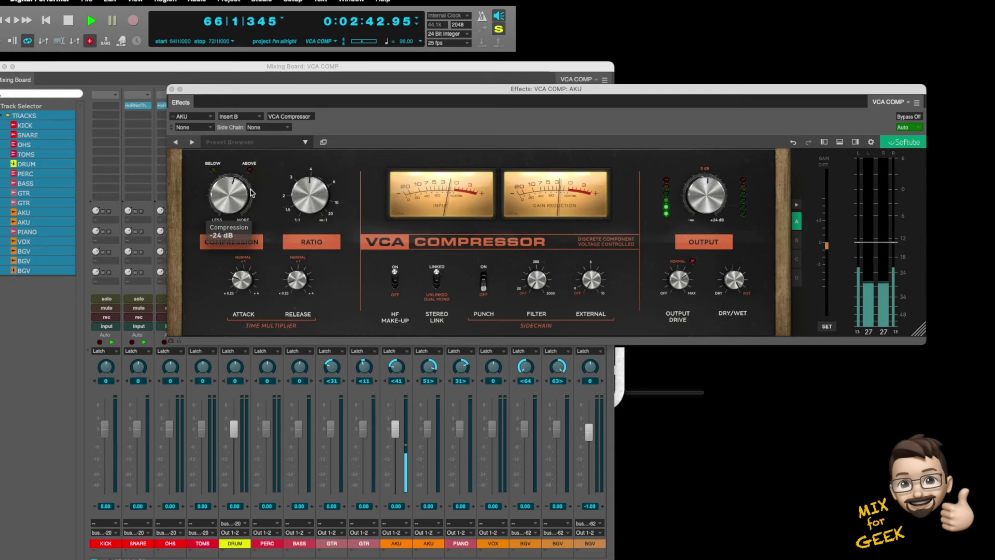
drag(297, 283, 296, 280)
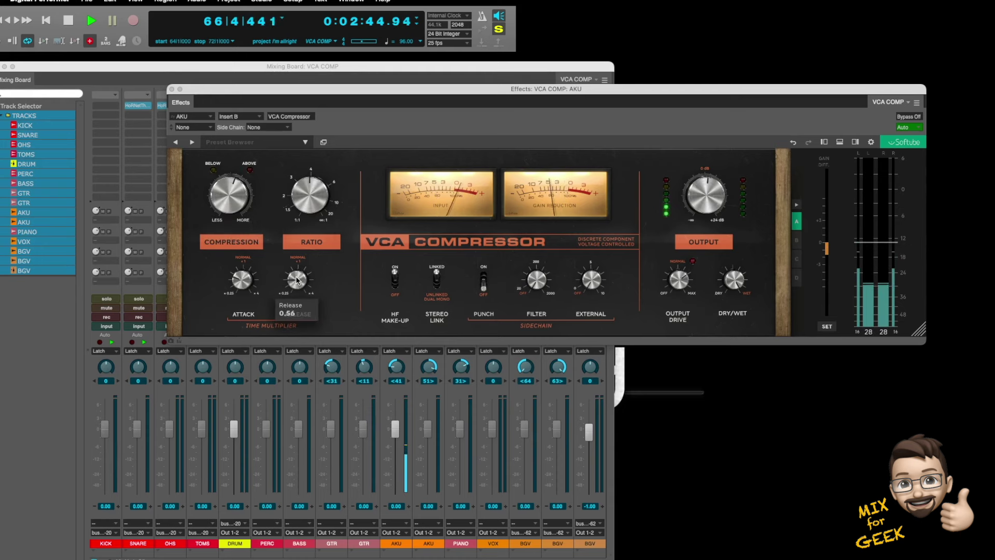
super+click(303, 290)
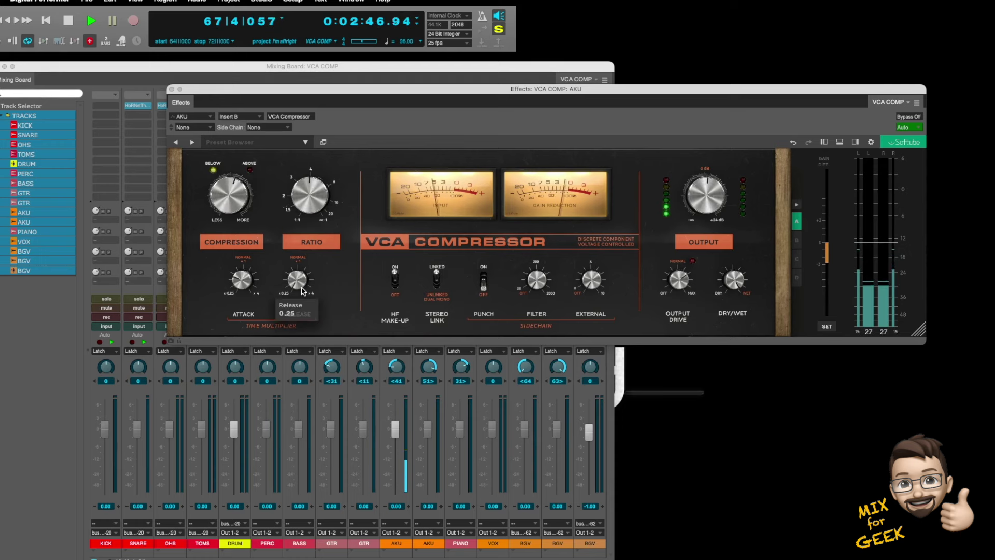
drag(298, 286, 301, 278)
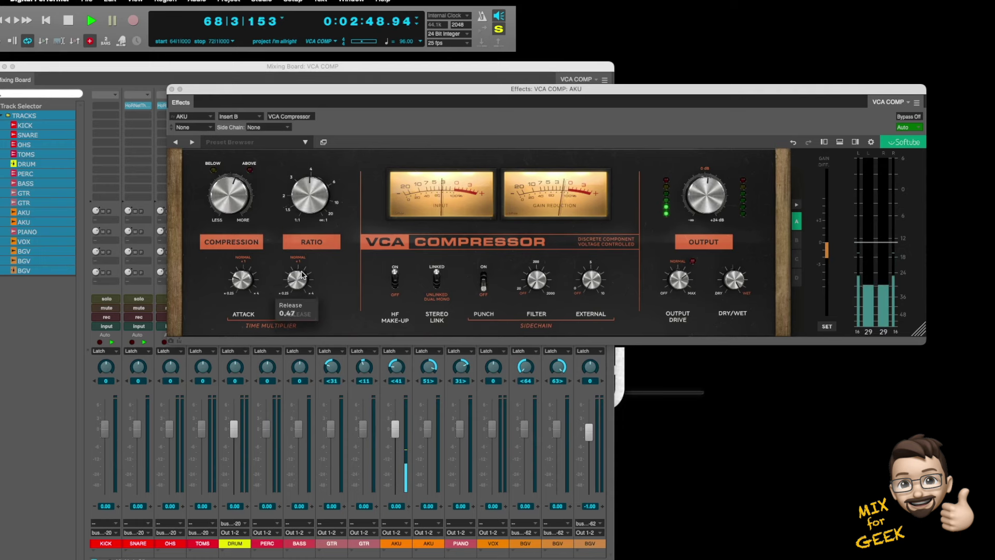
Audition Punch and HF Make-Up on the AKU, and reduce its wet mix after comparing 0% and 100% wet
click(484, 281)
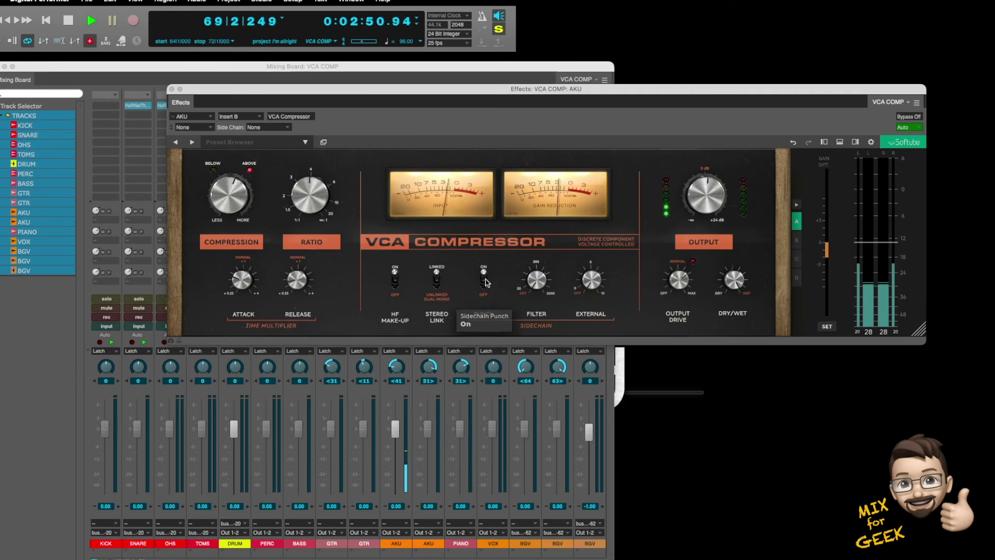
click(395, 282)
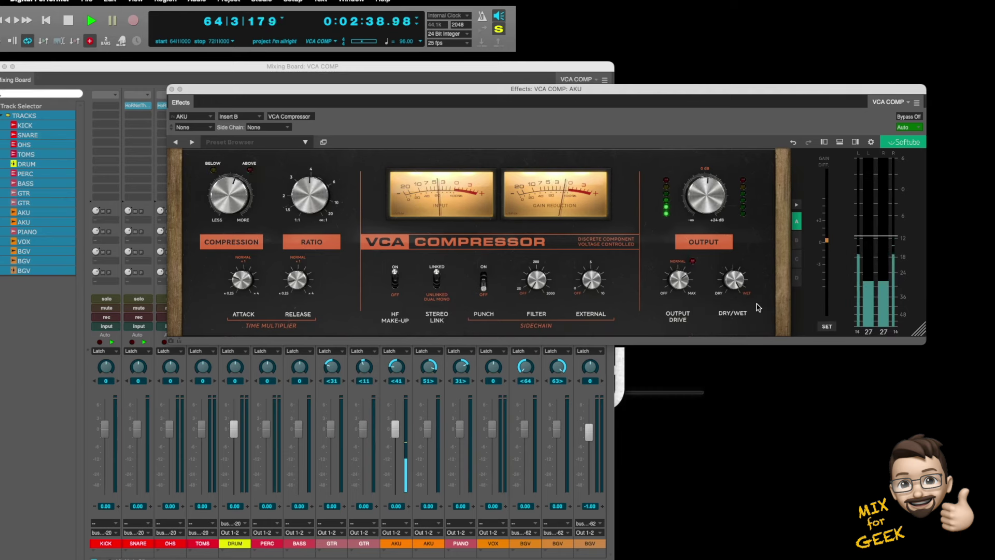
drag(747, 291, 729, 383)
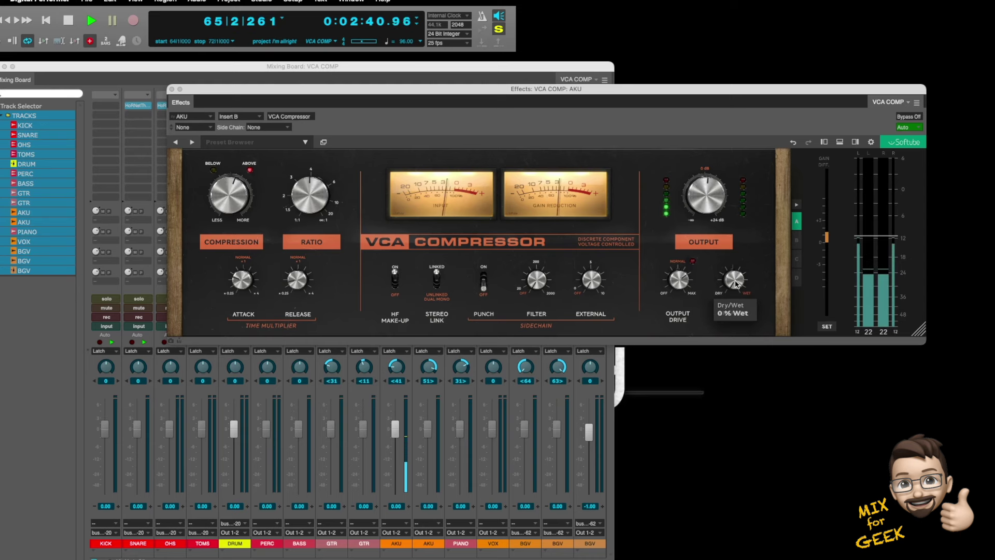
drag(736, 285, 759, 235)
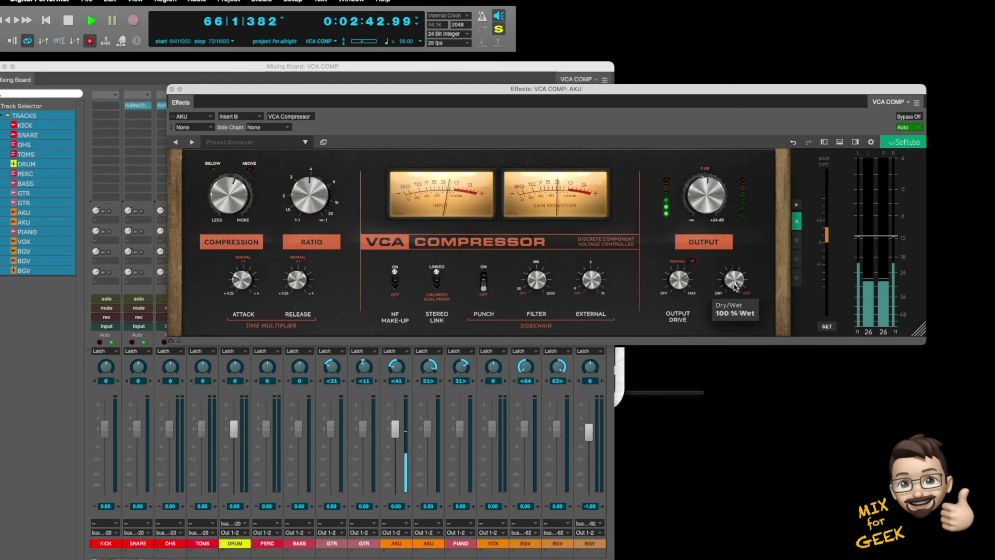
drag(738, 281, 740, 322)
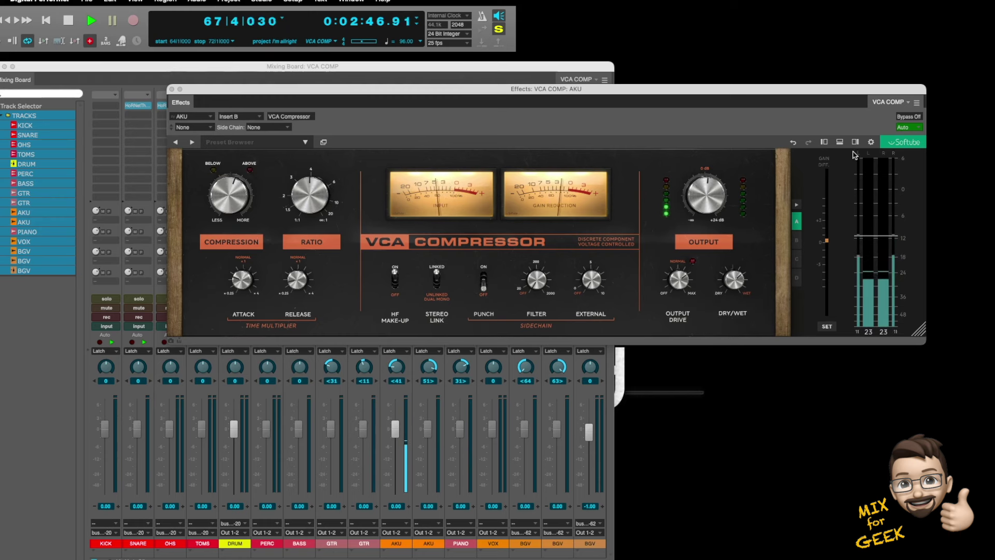
Compare the AKU bypassed and active, leave the compressor active, and close its window
click(902, 117)
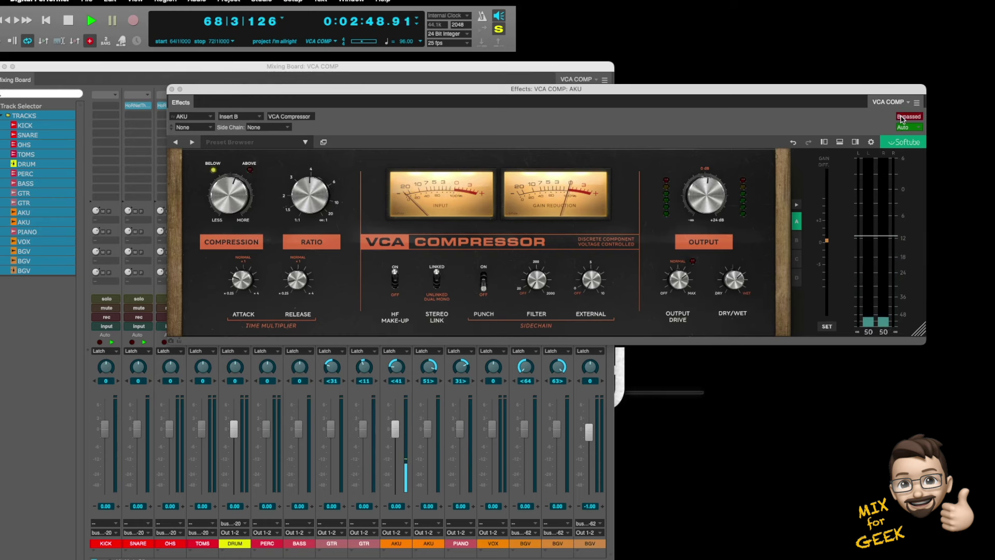
click(902, 117)
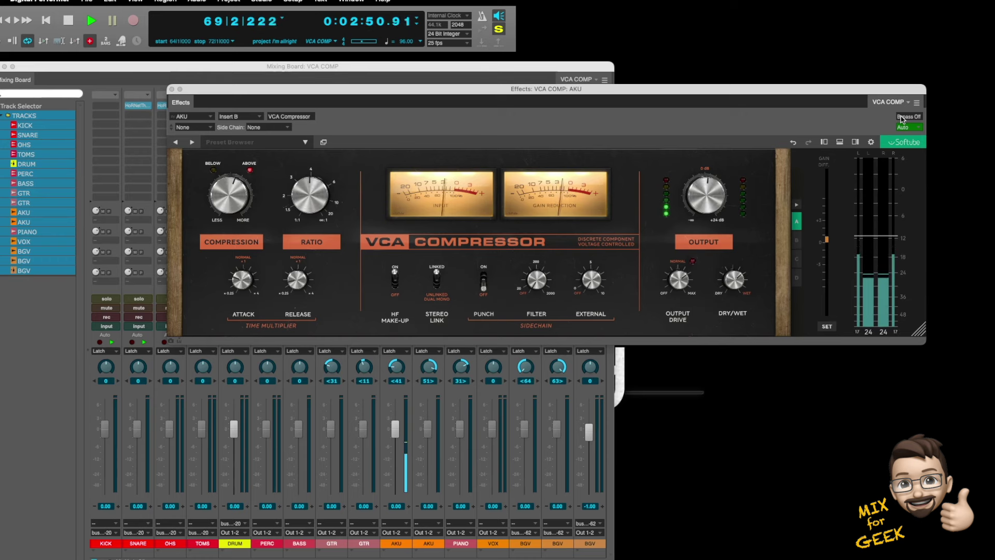
key(super+w)
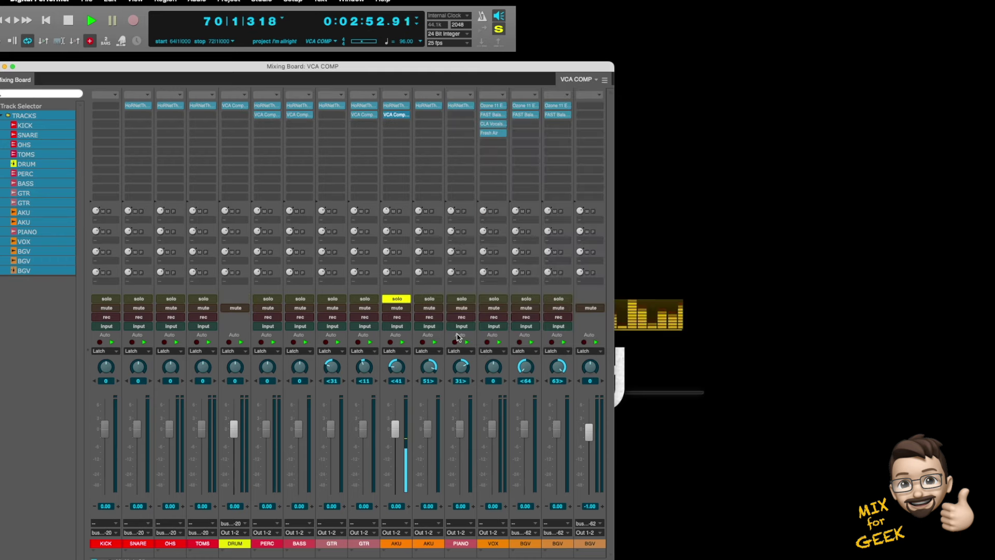
Switch the solo from AKU to PIANO, copy the AKU's VCA Compressor to the piano's insert B, and open it
click(397, 298)
click(461, 299)
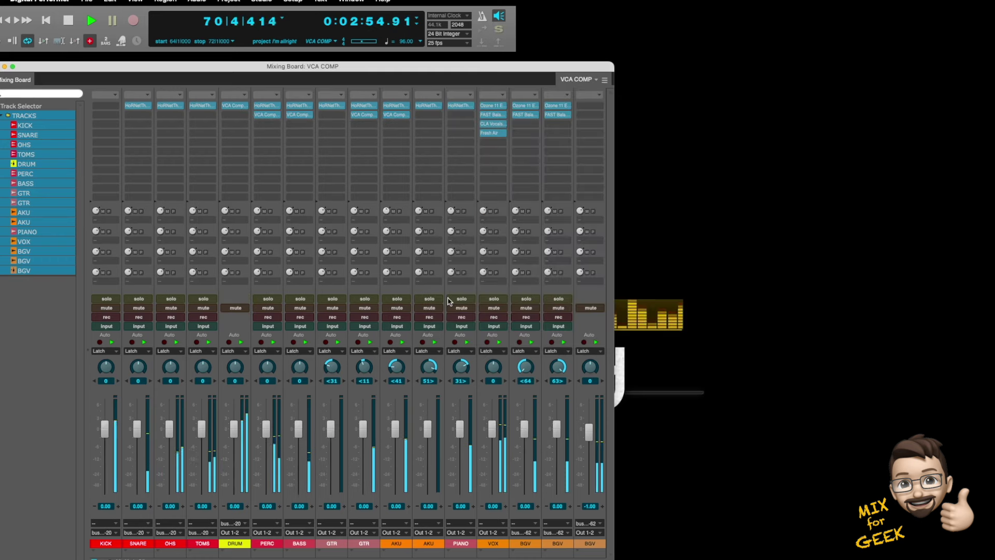
drag(396, 115, 460, 114)
double_click(459, 114)
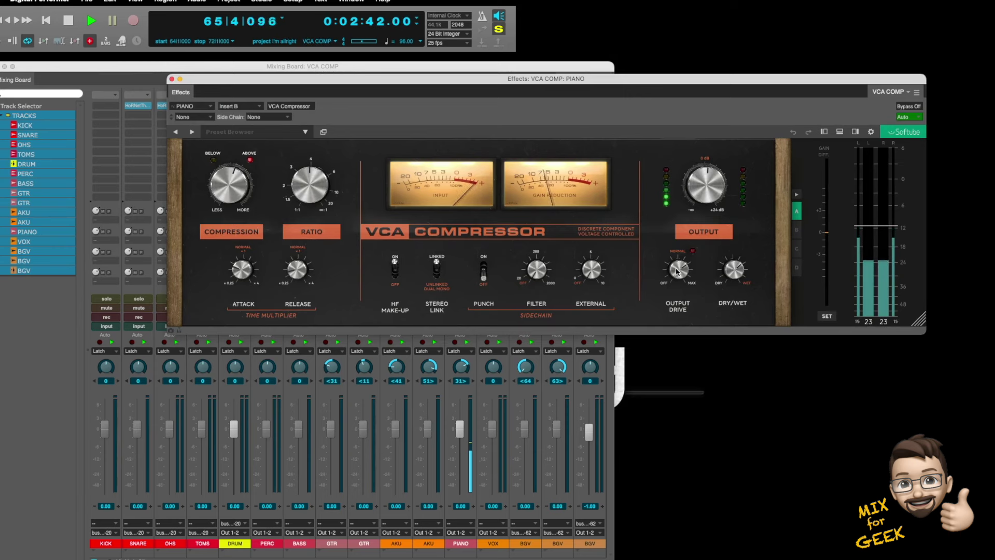
Compare the piano compressor's output drive at 10.0 and 0.0, and set it to 7.9
mouse_move(680, 273)
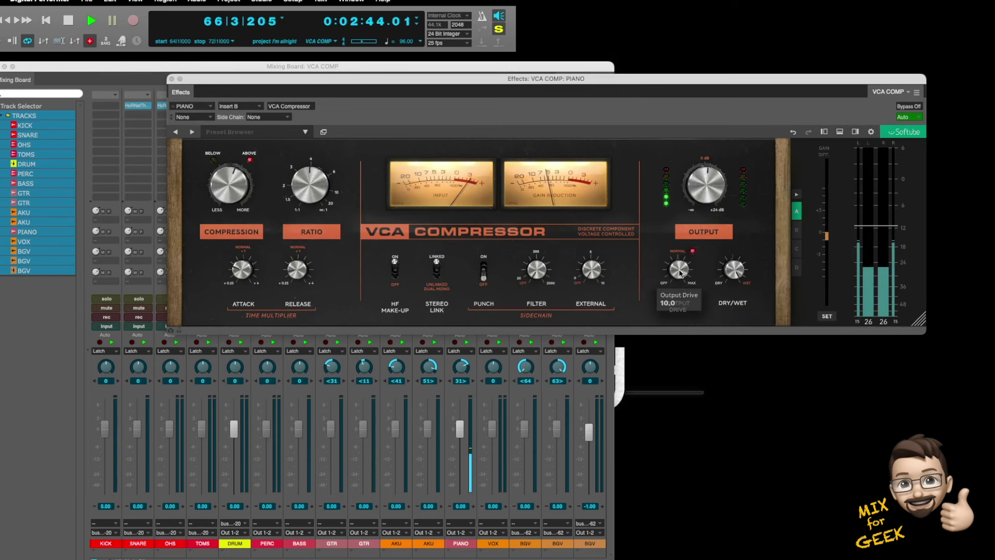
double_click(681, 274)
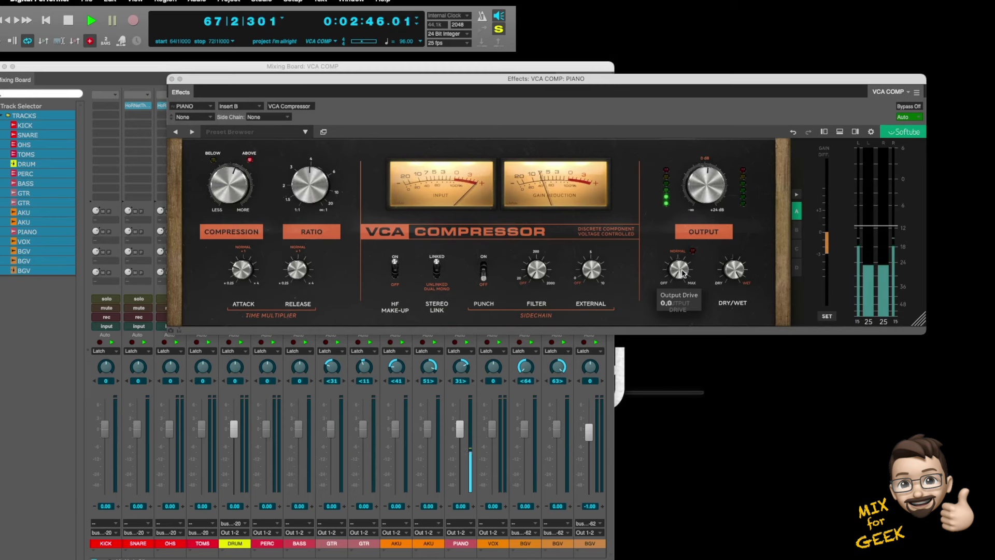
double_click(682, 273)
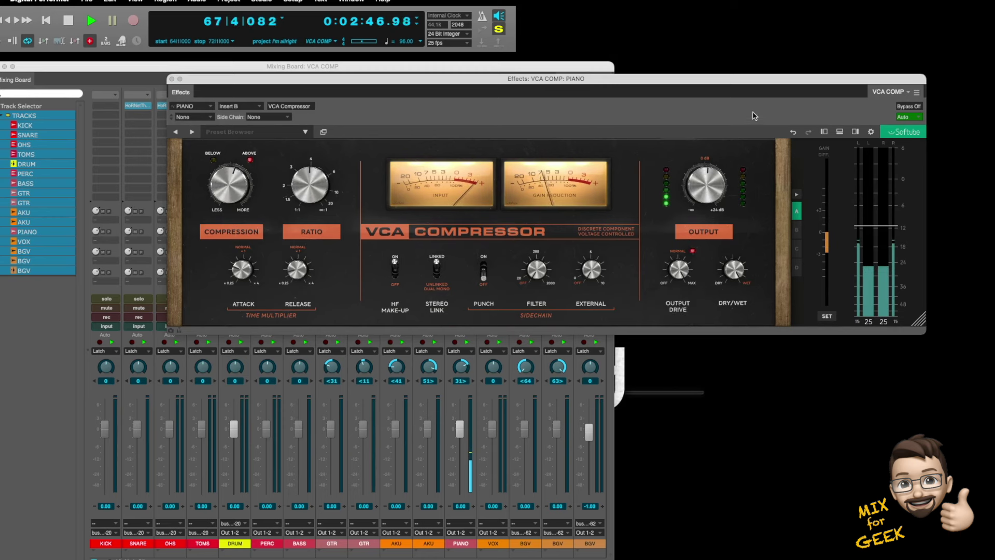
double_click(682, 272)
drag(681, 274, 681, 284)
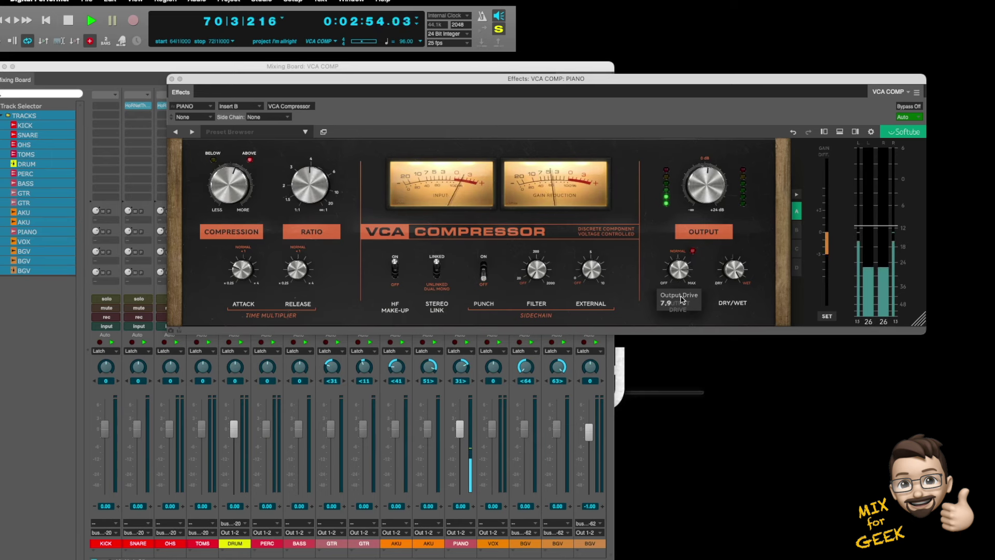
Reduce the piano compressor's wet mix, turn Punch on, and compare the sound with HF Make-Up off and on
drag(741, 275, 739, 318)
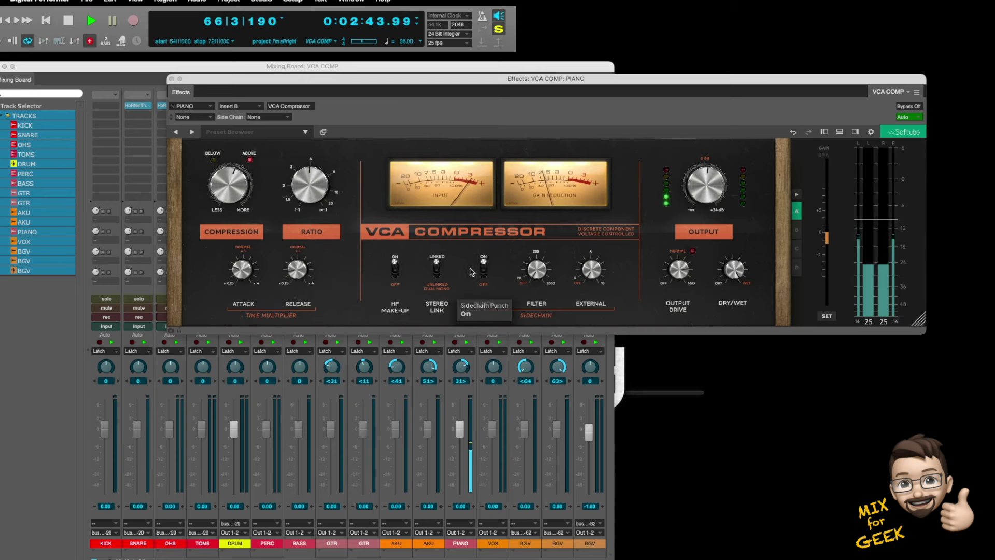
mouse_move(252, 274)
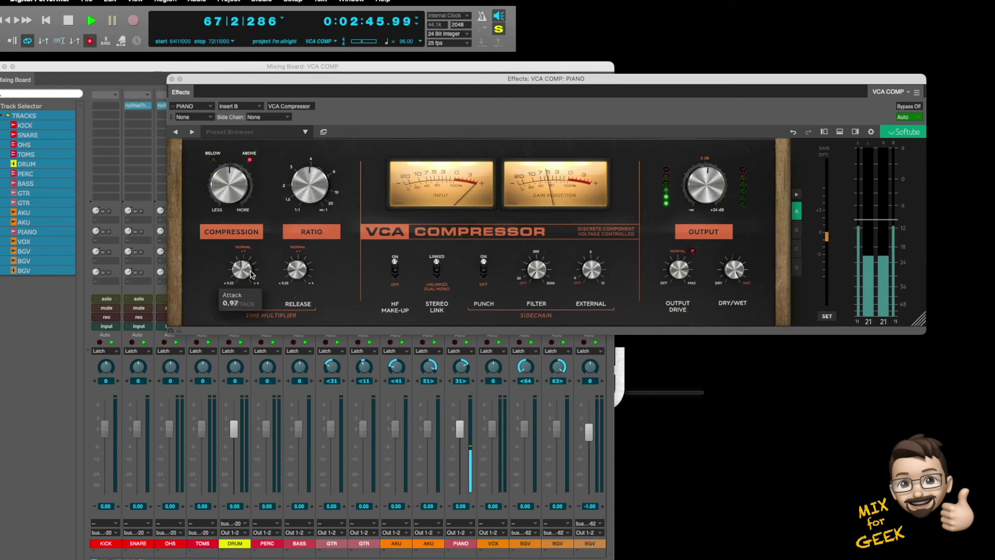
mouse_move(302, 274)
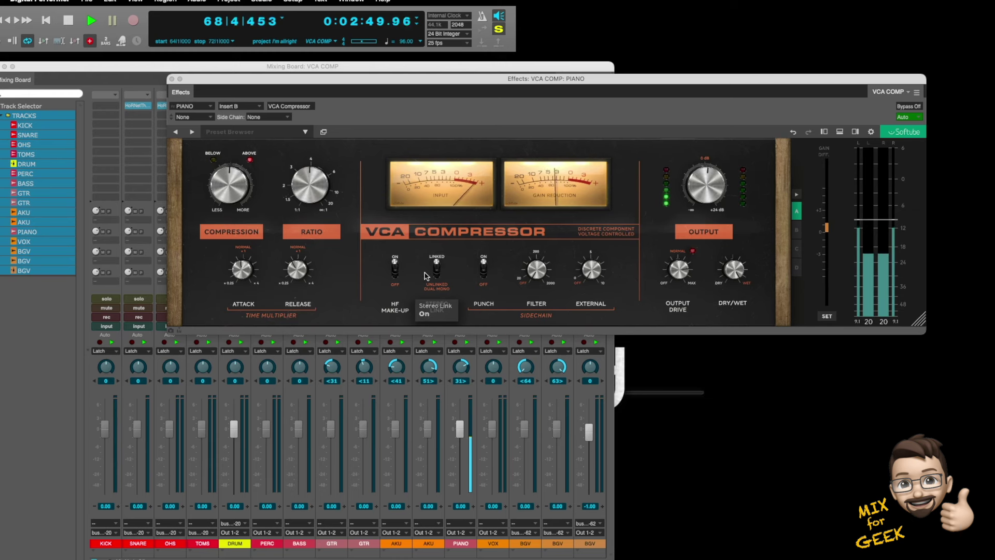
mouse_move(481, 272)
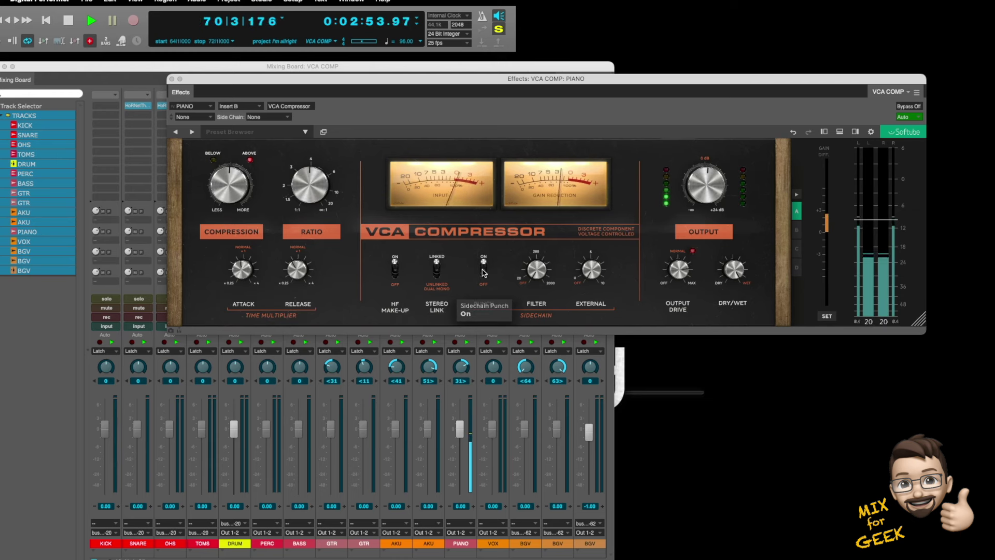
click(392, 273)
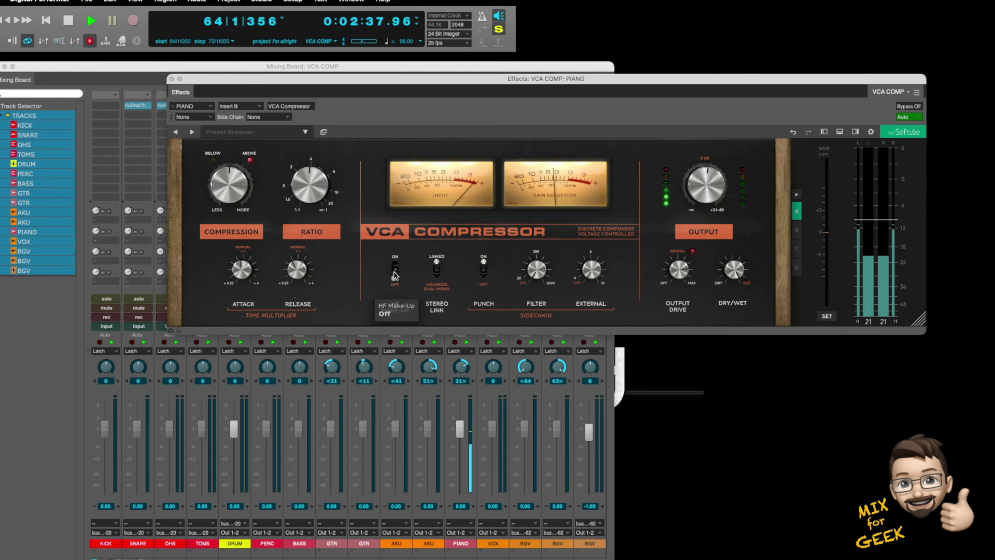
click(395, 274)
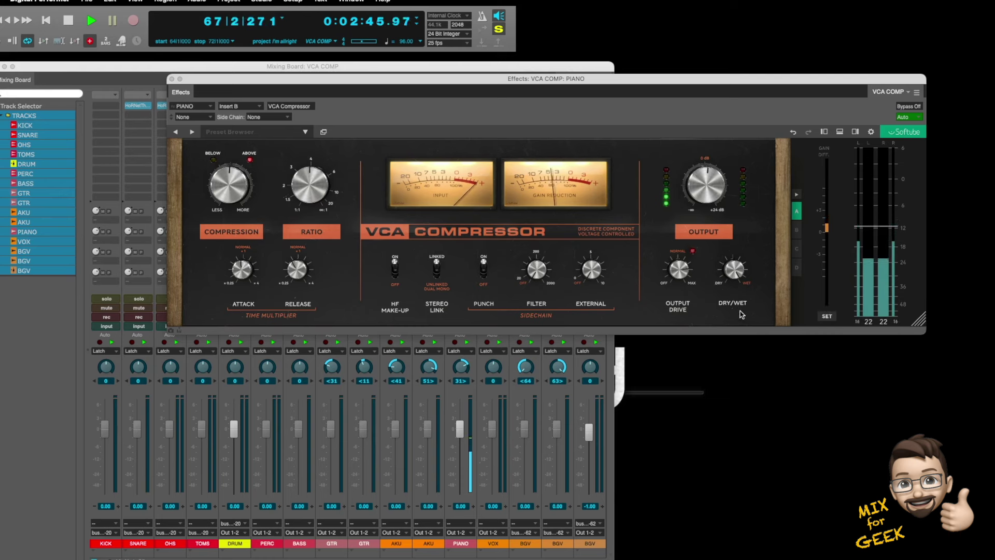
Try the piano compressor's sidechain filter around 155 Hz and readjust it by ear
drag(536, 276, 550, 249)
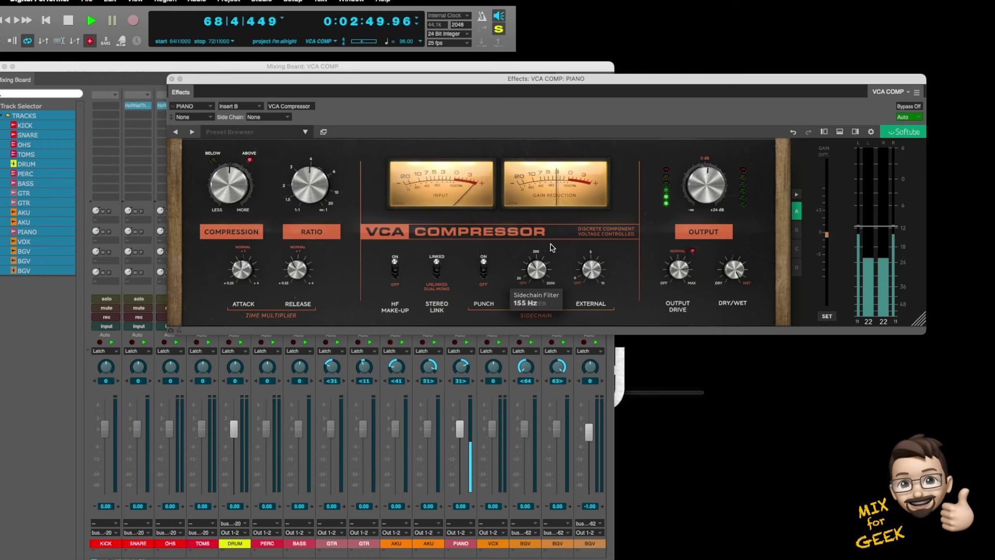
drag(553, 245, 535, 278)
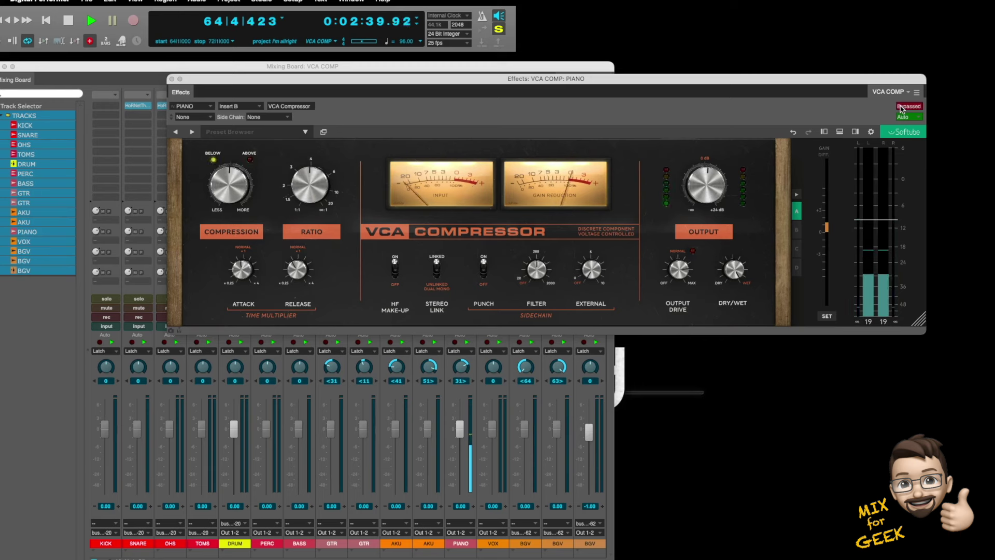
Lower the piano compressor's wet mix, compare it bypassed and active, and set the mix to 50% wet
drag(735, 266, 734, 359)
drag(736, 275, 736, 318)
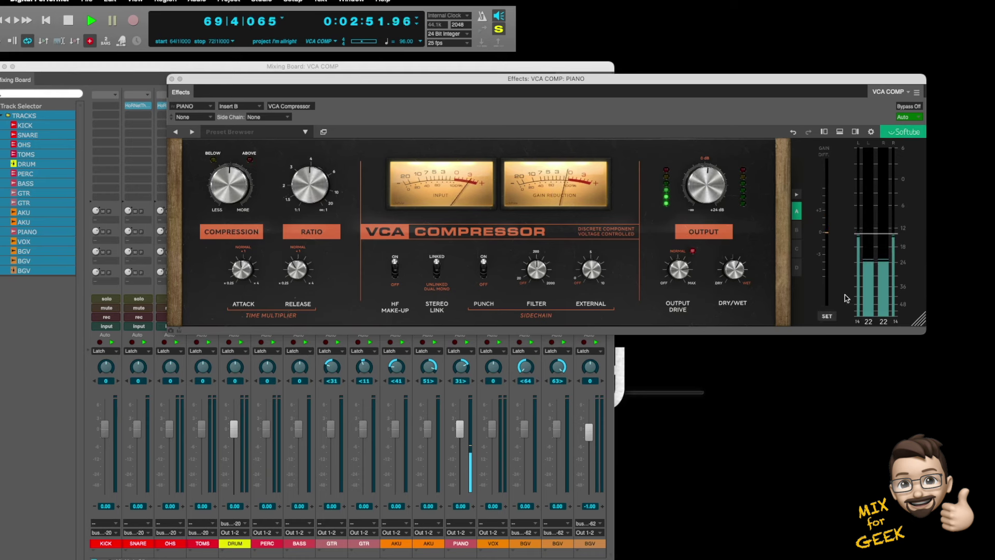
click(907, 107)
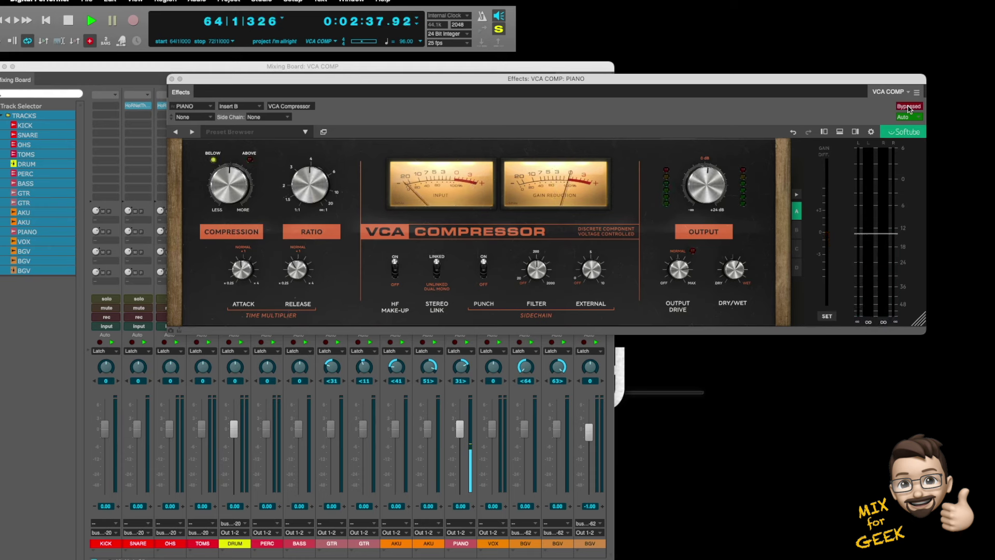
click(907, 107)
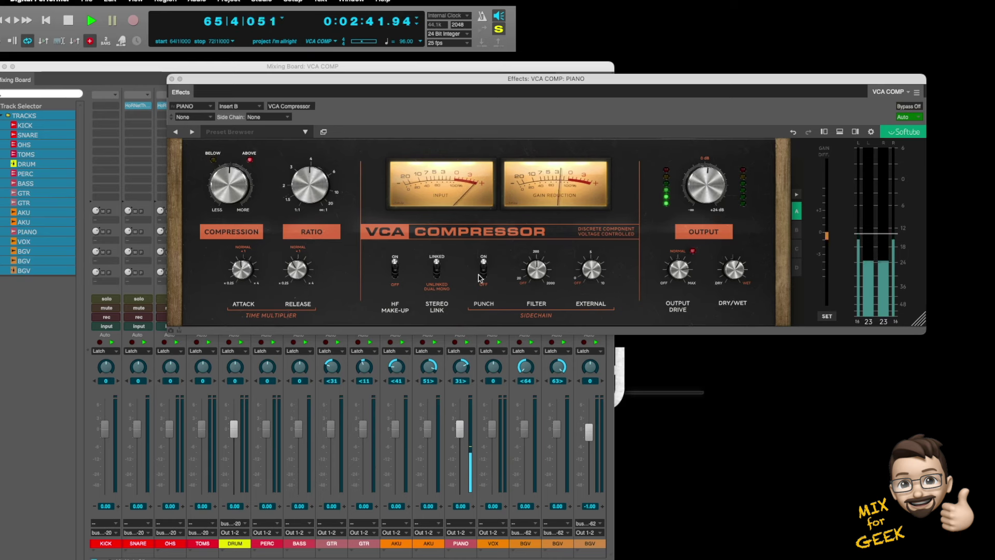
mouse_move(735, 273)
drag(736, 273, 737, 281)
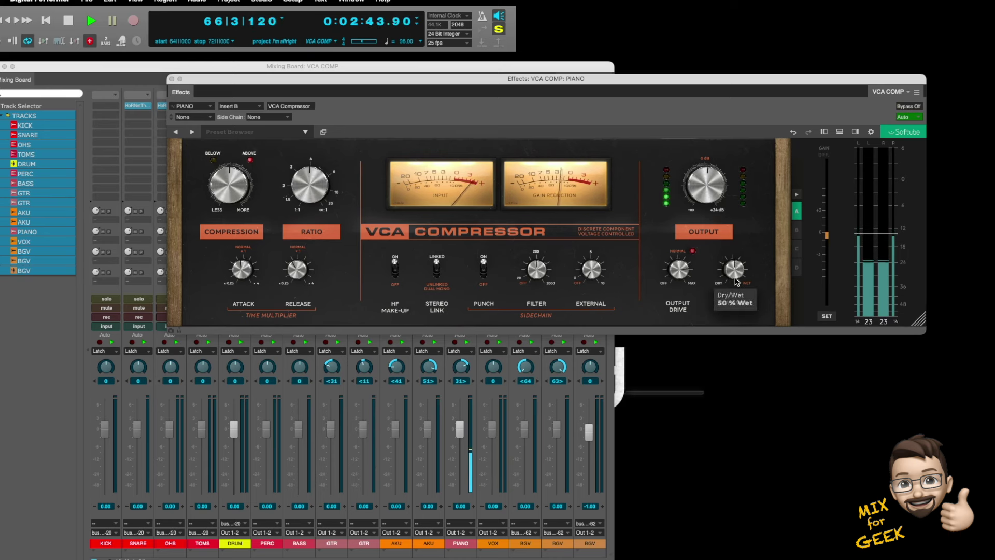
Switch the solo from PIANO to VOX, copy the piano's VCA Compressor to the vocal's insert E, and open it
key(super+w)
click(494, 298)
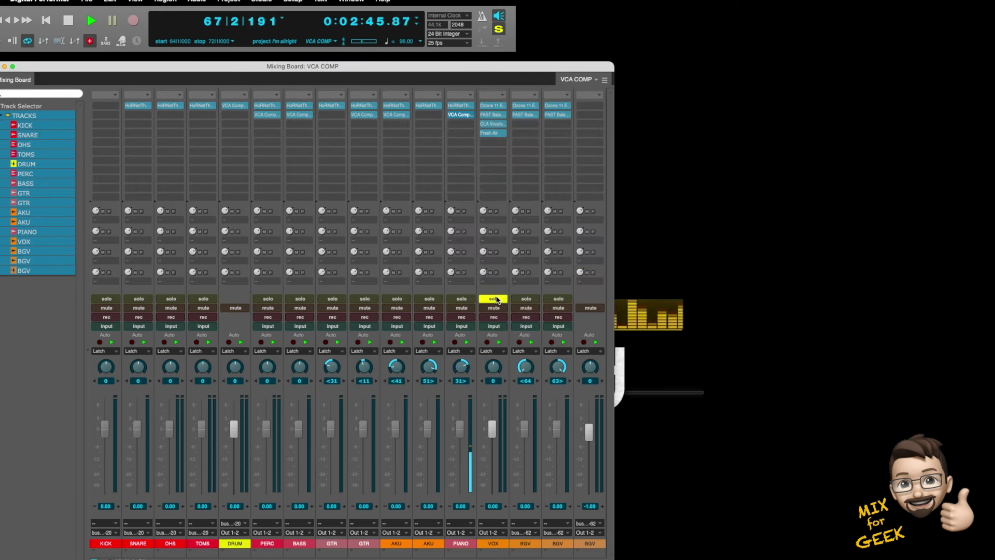
drag(441, 115, 490, 141)
double_click(489, 141)
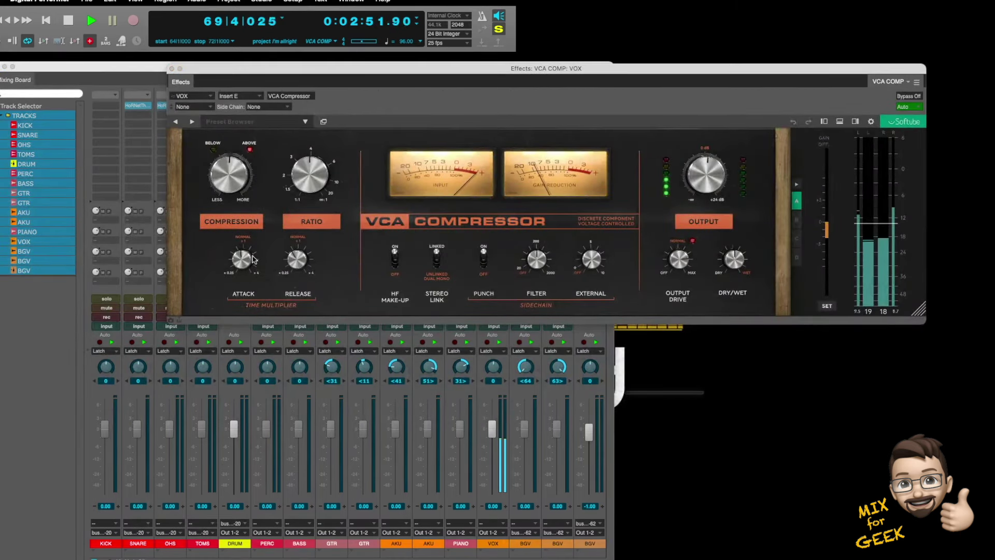
Compare the vocal compressor's output drive at 10.0 and 0.0 with the mix at 100% wet, and match its output level
mouse_move(534, 263)
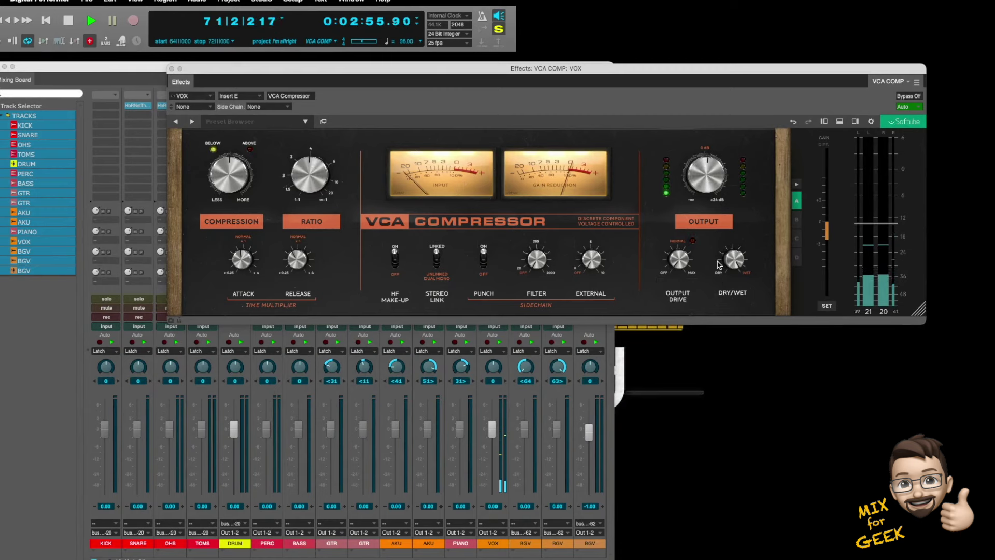
mouse_move(747, 270)
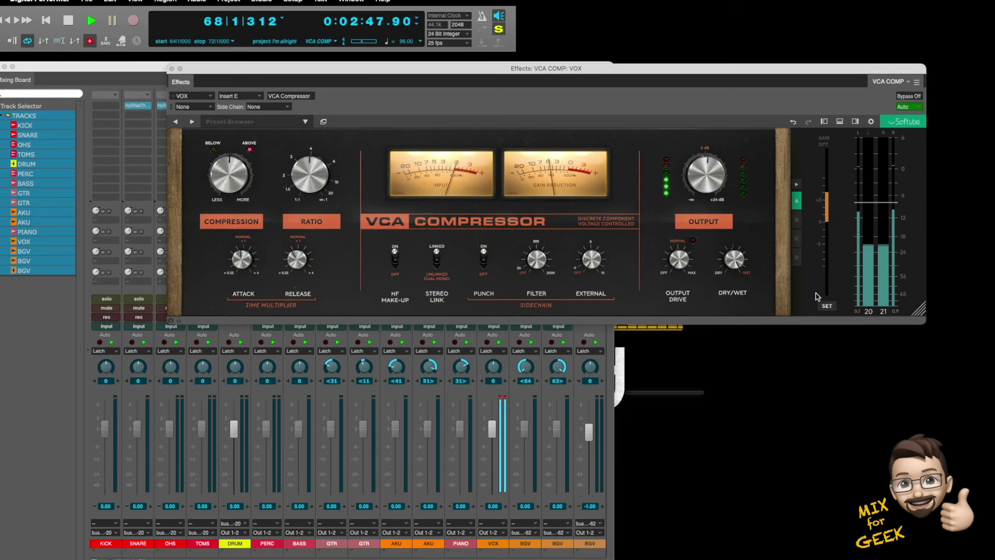
click(827, 305)
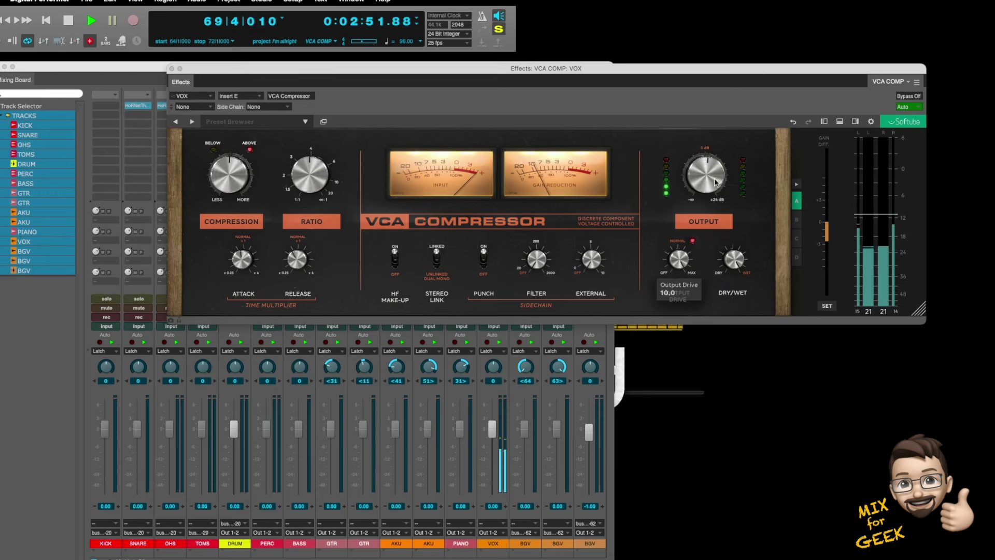
mouse_move(682, 255)
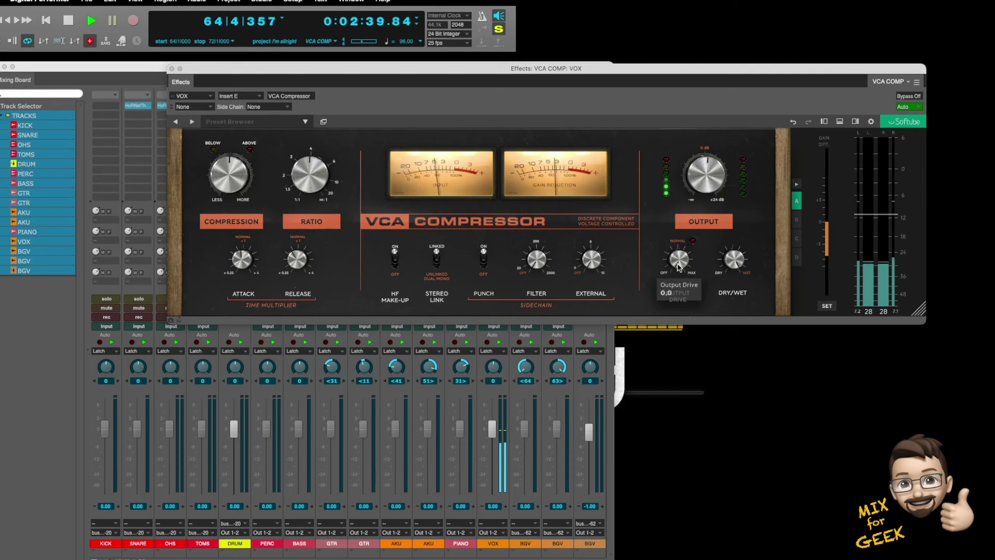
drag(684, 253, 680, 281)
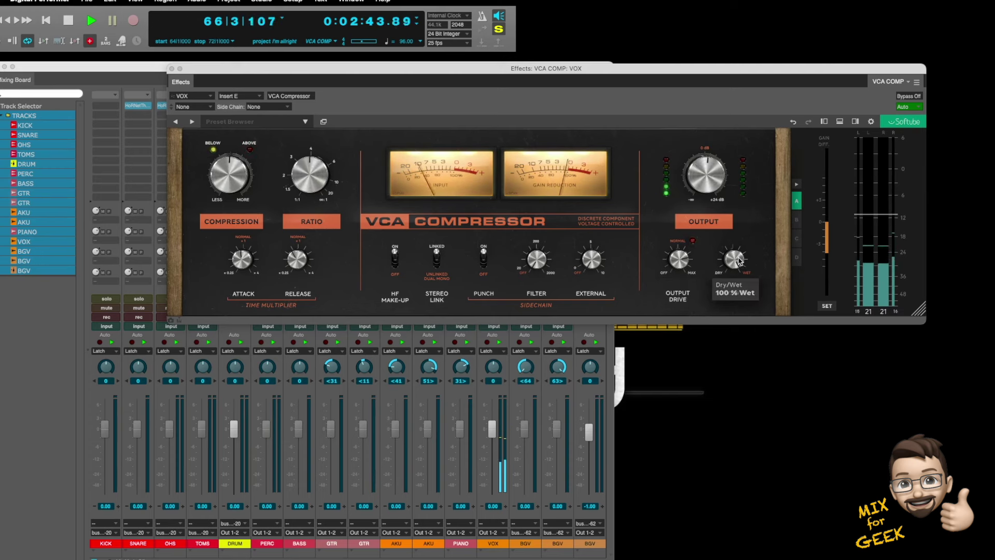
click(827, 306)
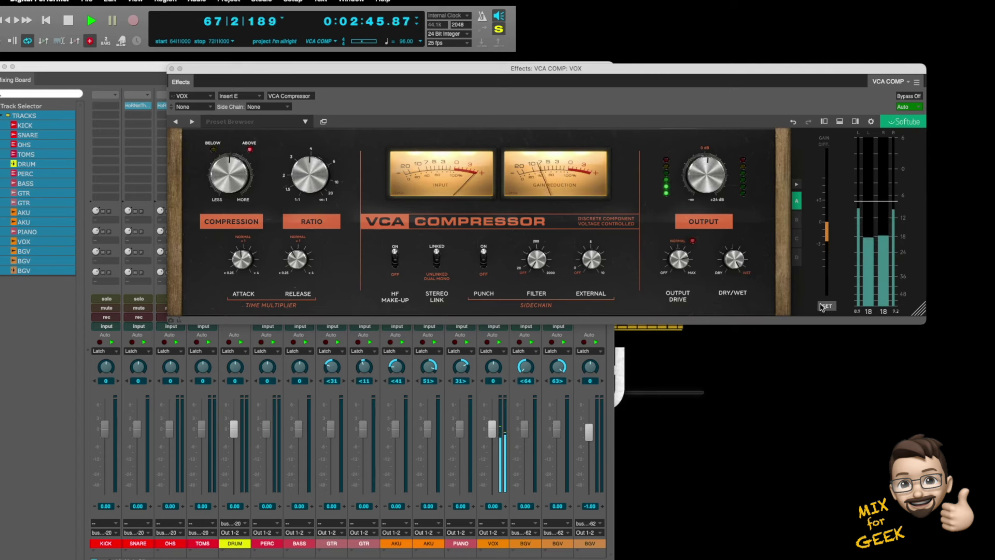
Compare the vocal compressor's sound with Punch and HF Make-Up off and on, leaving both on
click(484, 259)
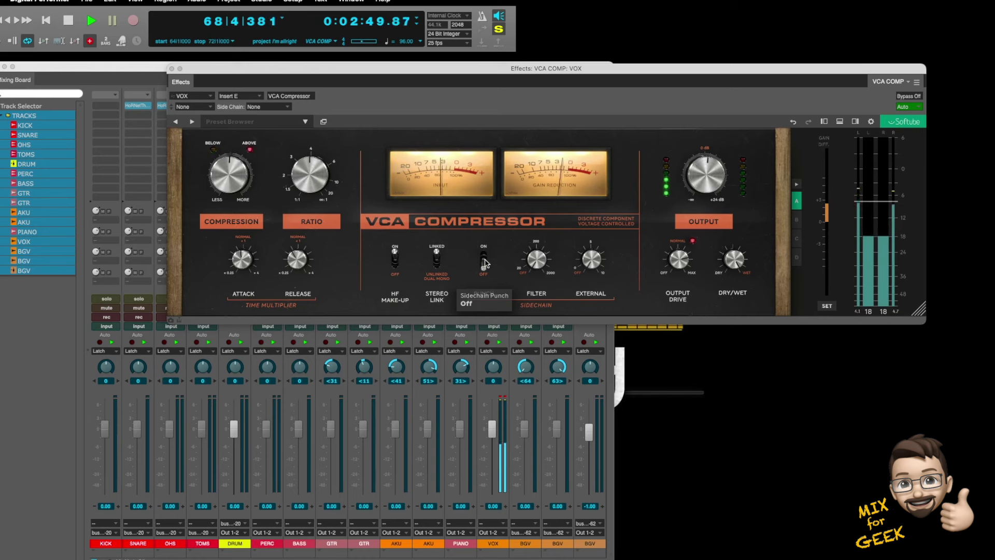
click(484, 259)
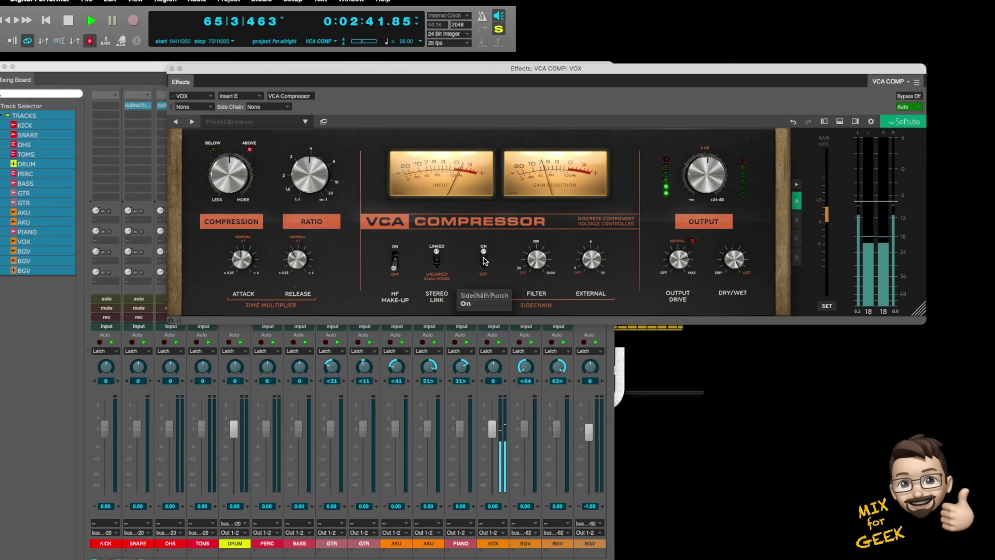
click(484, 261)
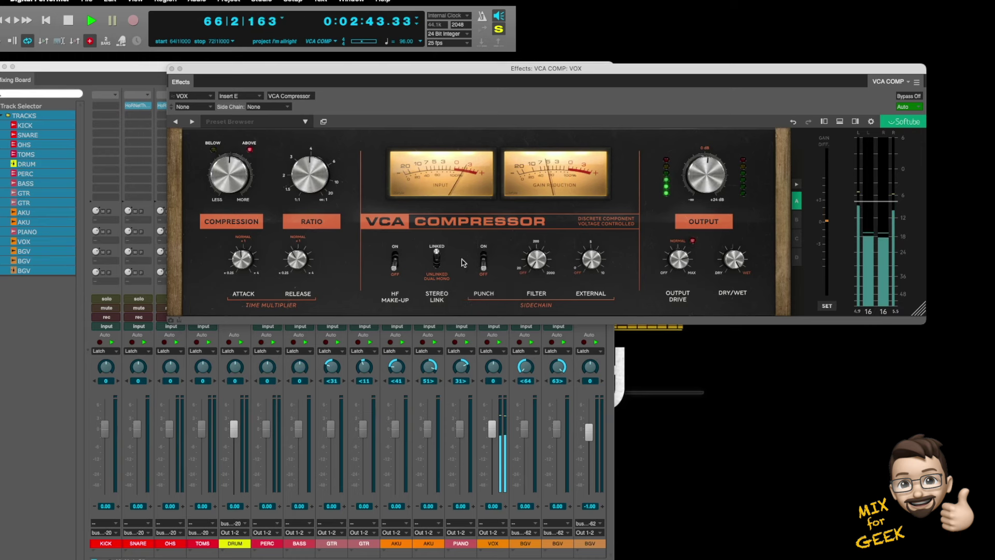
click(395, 258)
click(484, 256)
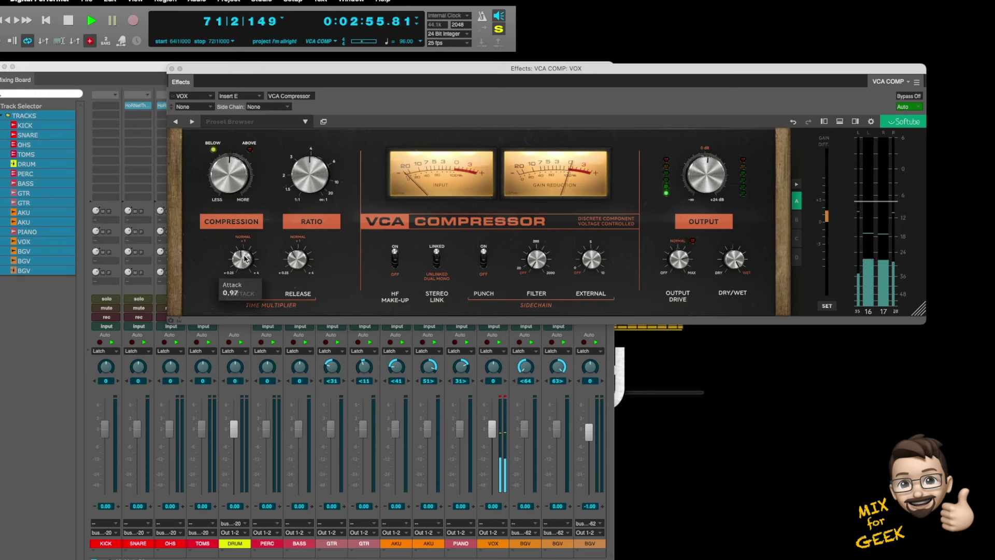
Fine-tune the vocal compressor's attack, release and wet mix by ear, and match its output level to the input
mouse_move(289, 261)
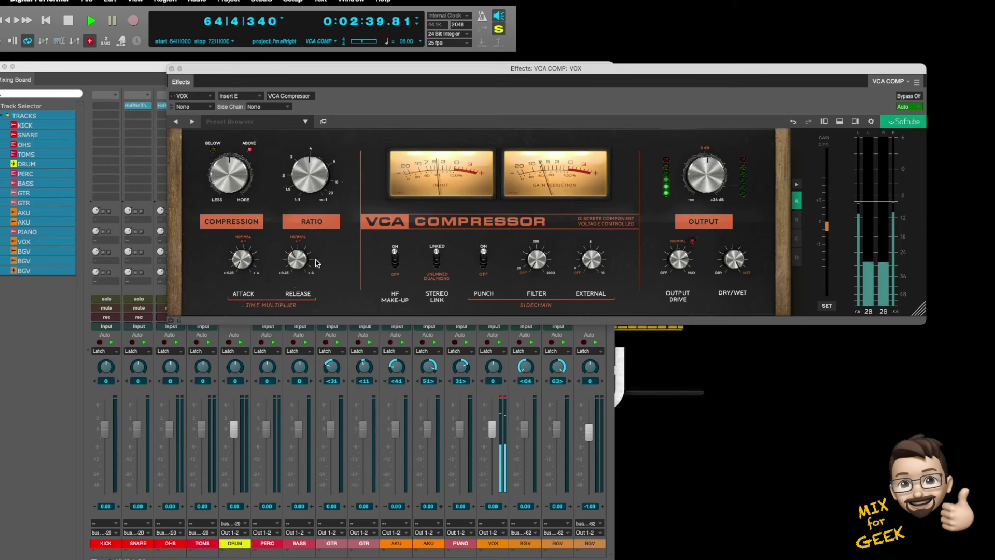
mouse_move(245, 261)
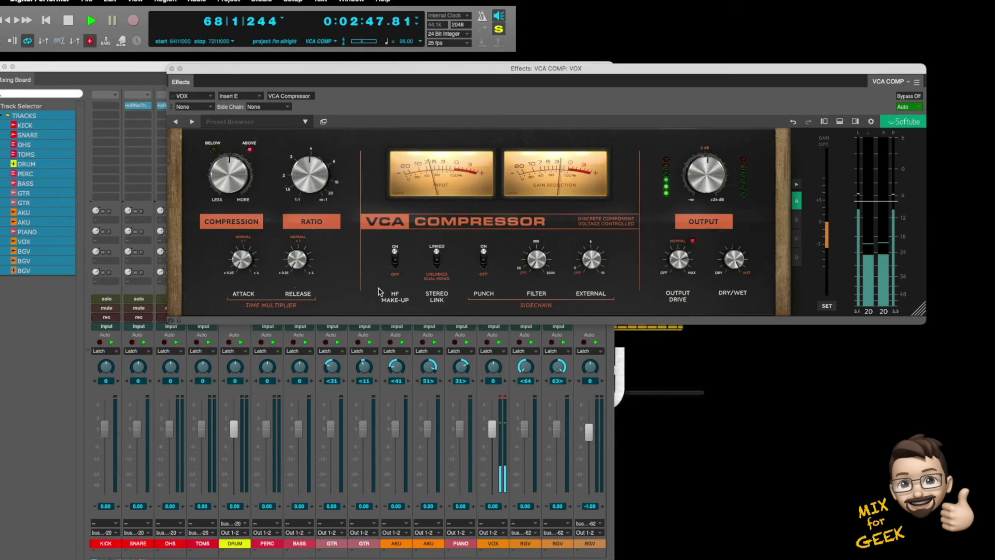
mouse_move(737, 262)
drag(734, 262, 734, 307)
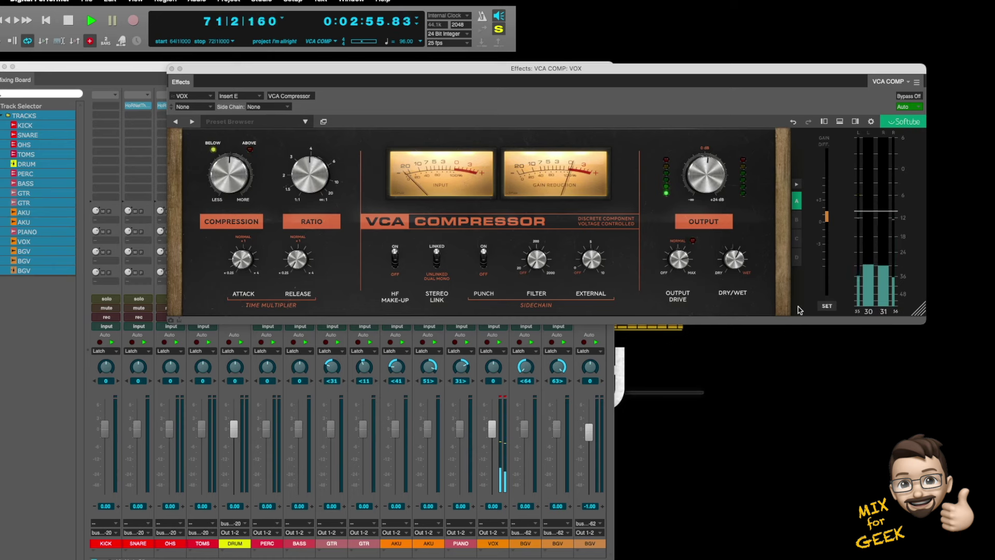
click(826, 307)
mouse_move(880, 200)
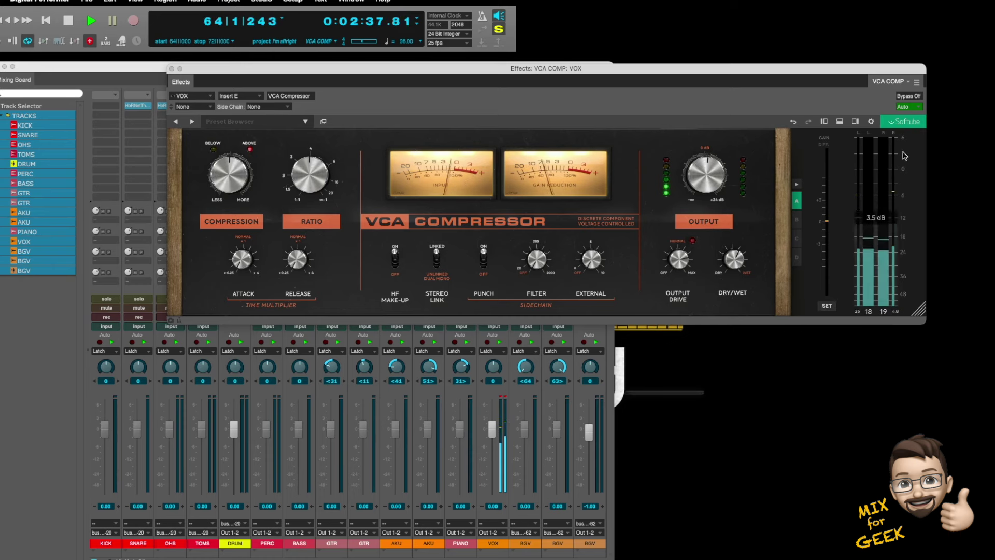
Raise the vocal compressor's sidechain filter frequency and compare the vocal with the compressor bypassed and active
click(909, 96)
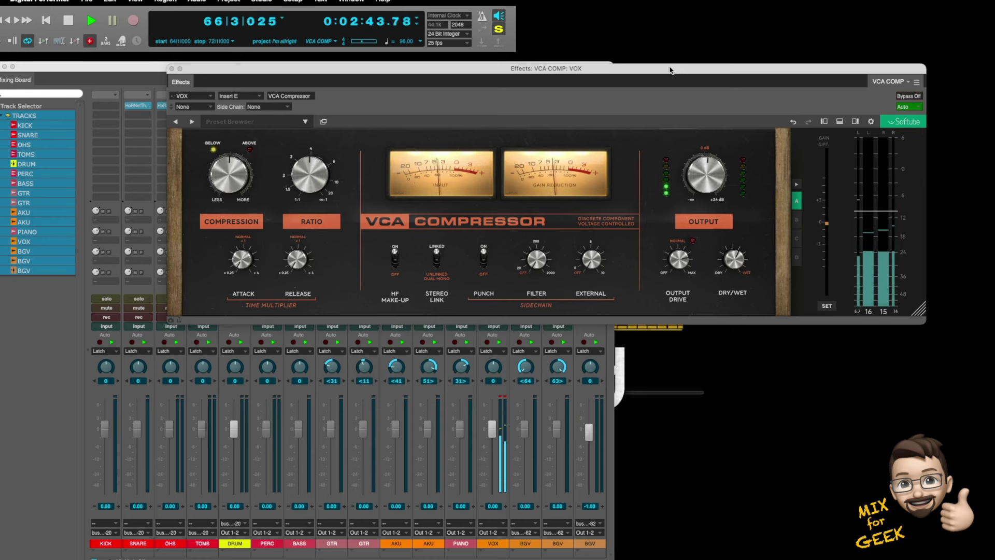
drag(537, 267, 557, 228)
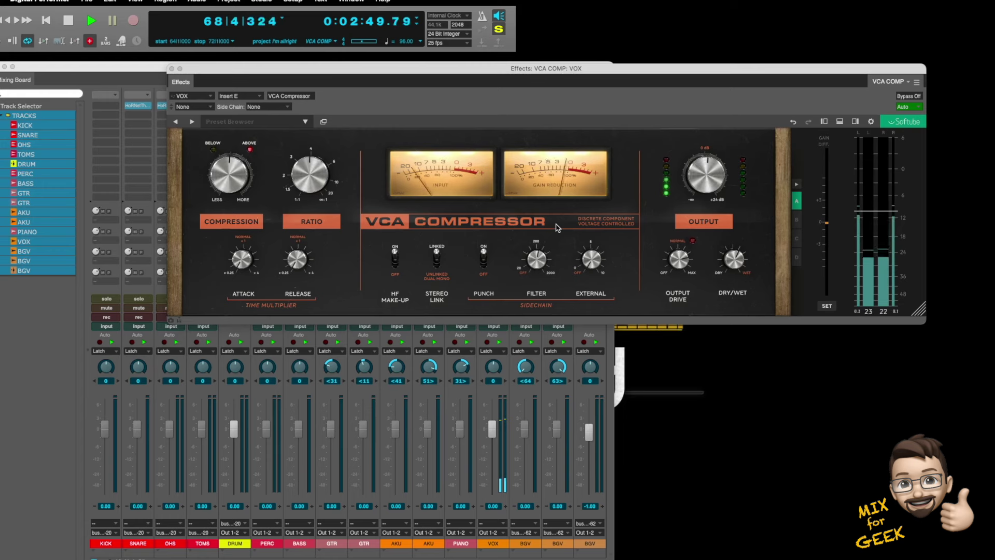
click(903, 97)
click(902, 97)
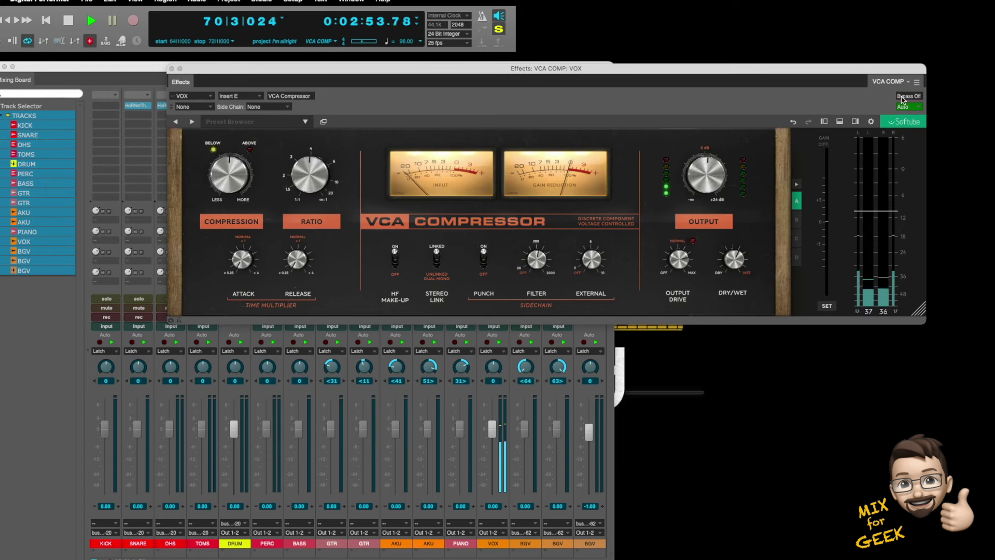
Solo the two BGV tracks, copy the vocal's VCA Compressor to insert A of the BGV bus, and open it
key(super+w)
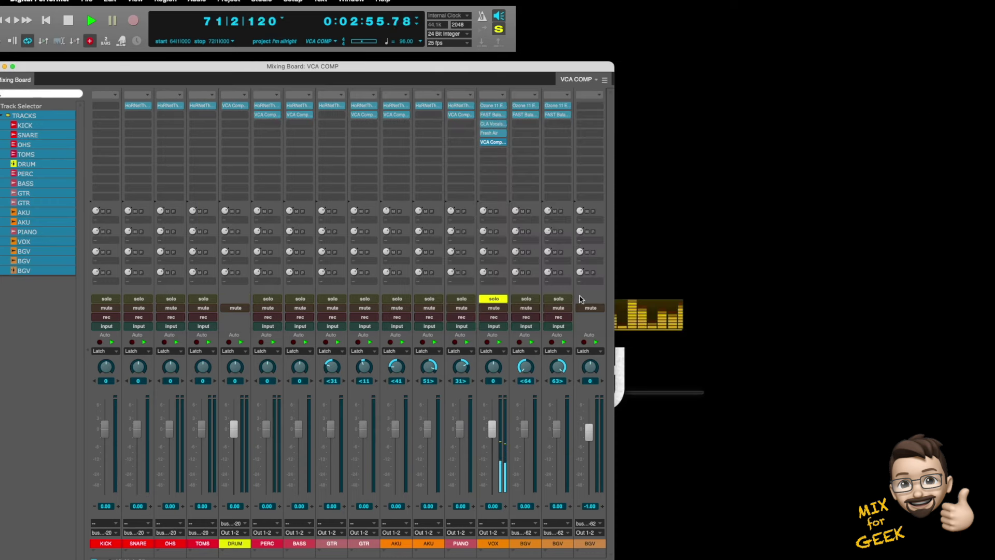
click(526, 298)
click(558, 299)
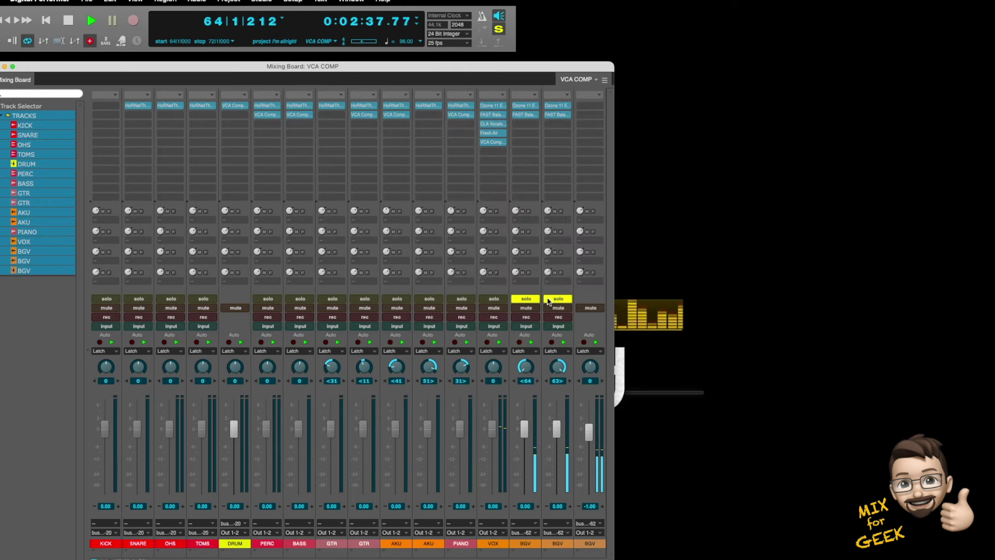
drag(498, 143, 593, 108)
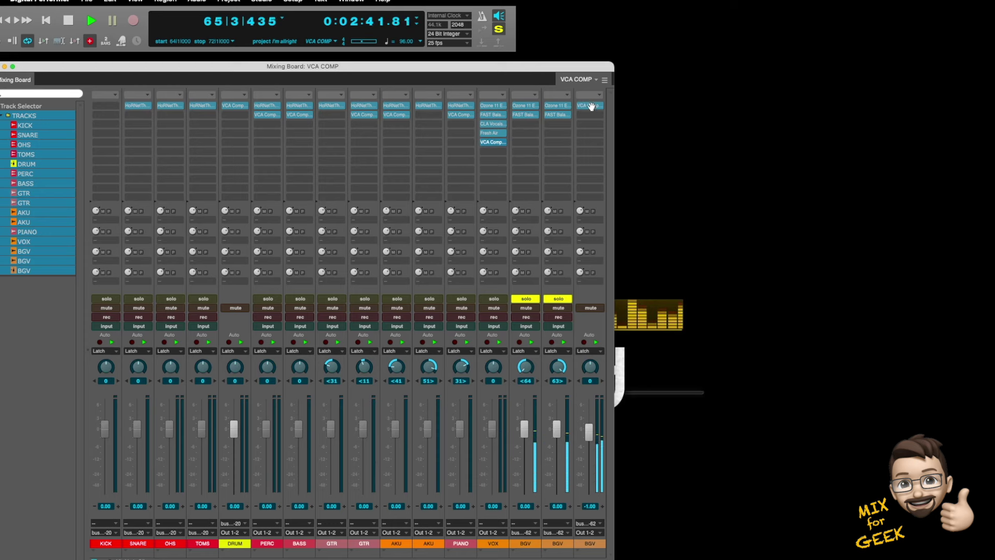
click(592, 107)
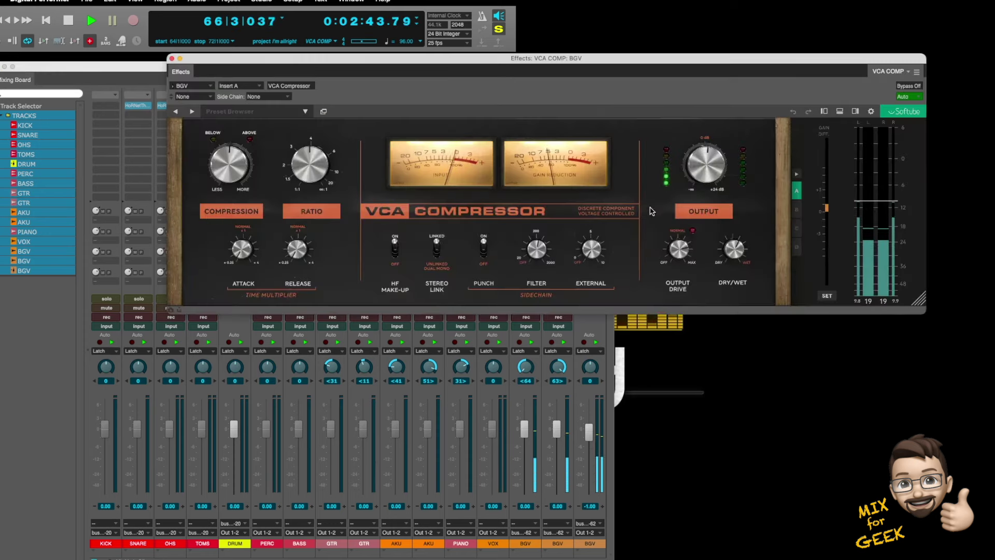
Match the BGV compressor's output level, unlink its stereo channels, and turn Punch off after comparing the Punch and HF Make-Up settings
click(826, 296)
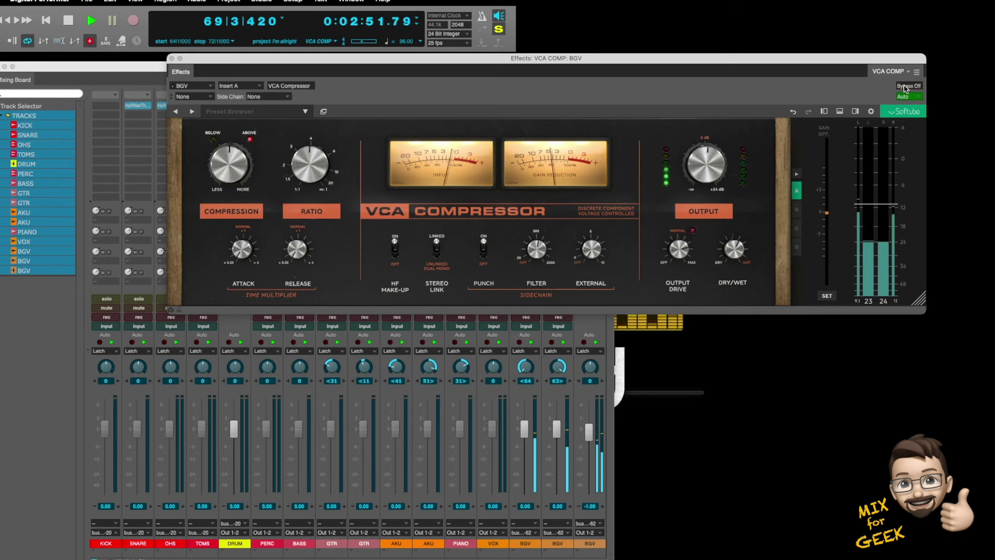
click(483, 245)
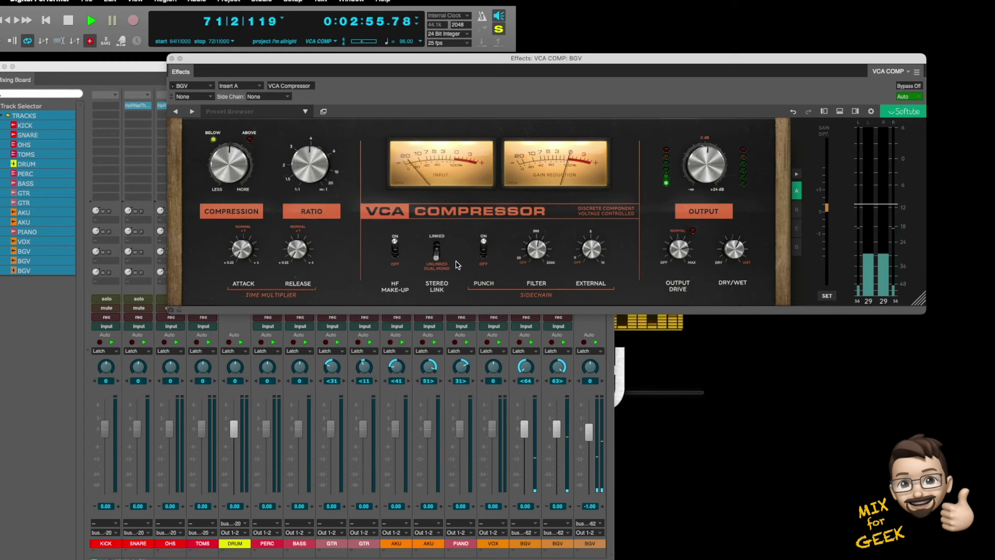
click(484, 250)
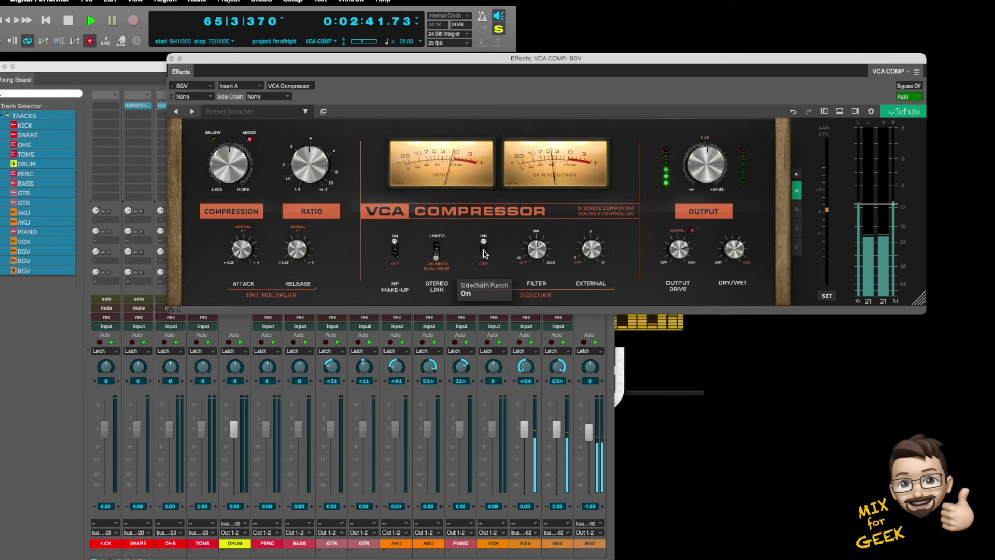
click(483, 250)
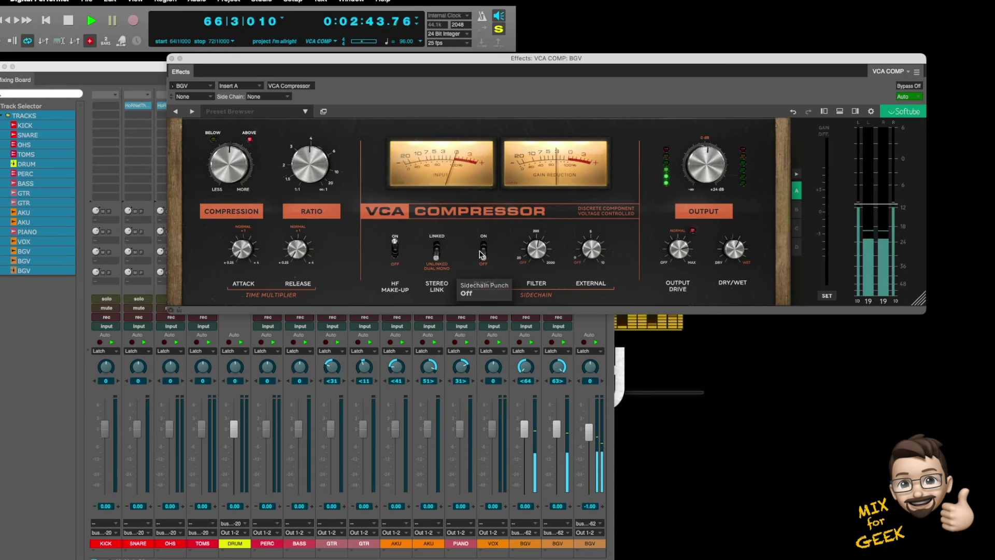
click(396, 252)
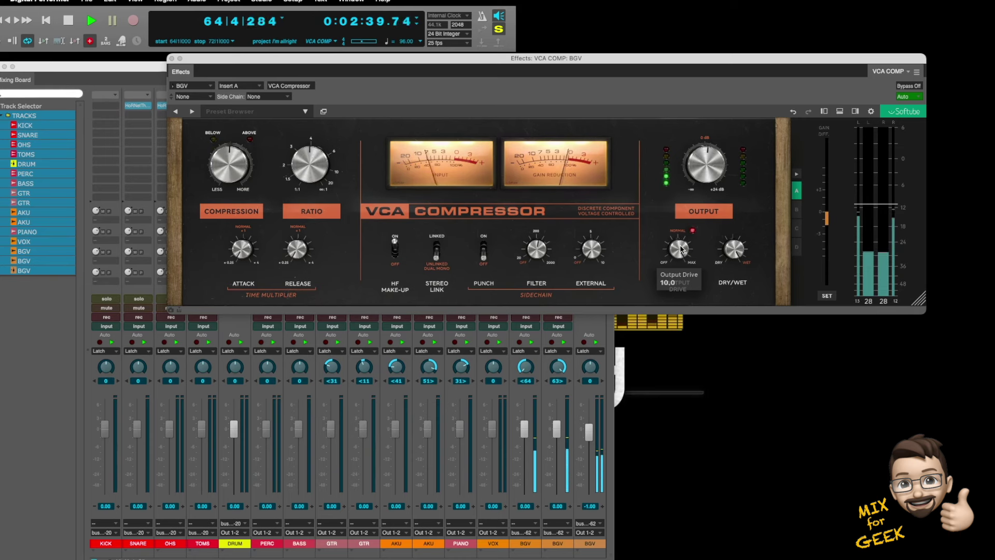
Lower the BGV compressor's output drive, set its mix to 50% wet, and compare the vocals with the compressor bypassed and active
drag(681, 249, 681, 270)
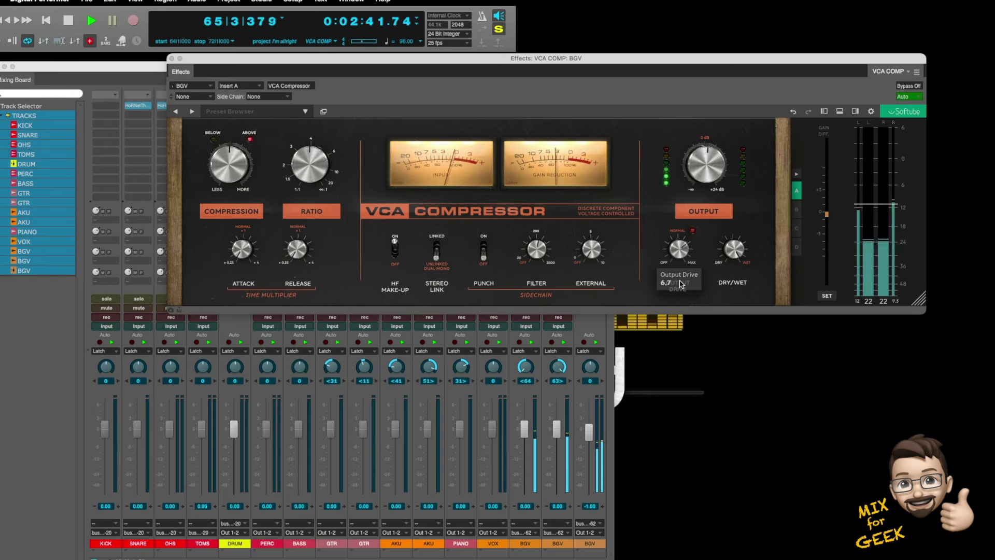
drag(734, 250, 739, 306)
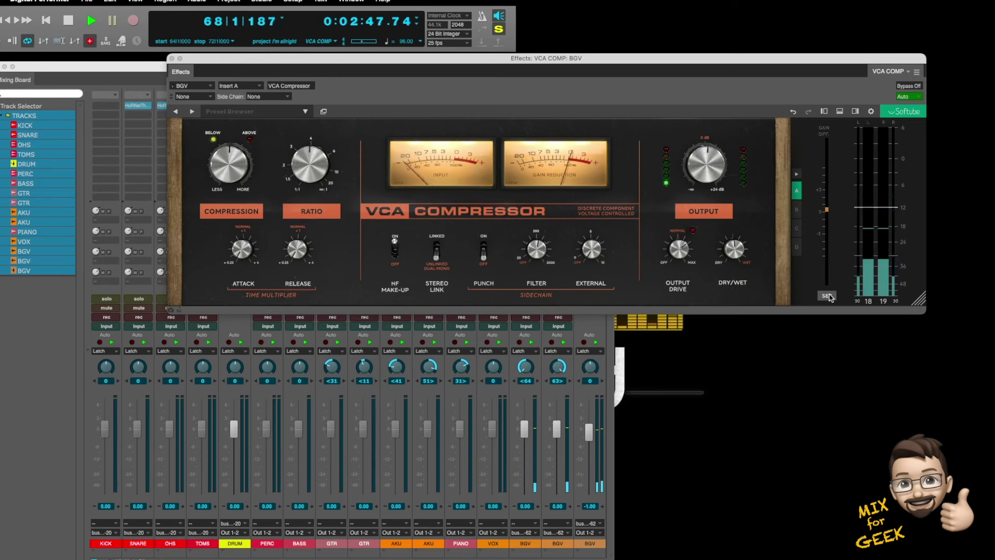
click(909, 86)
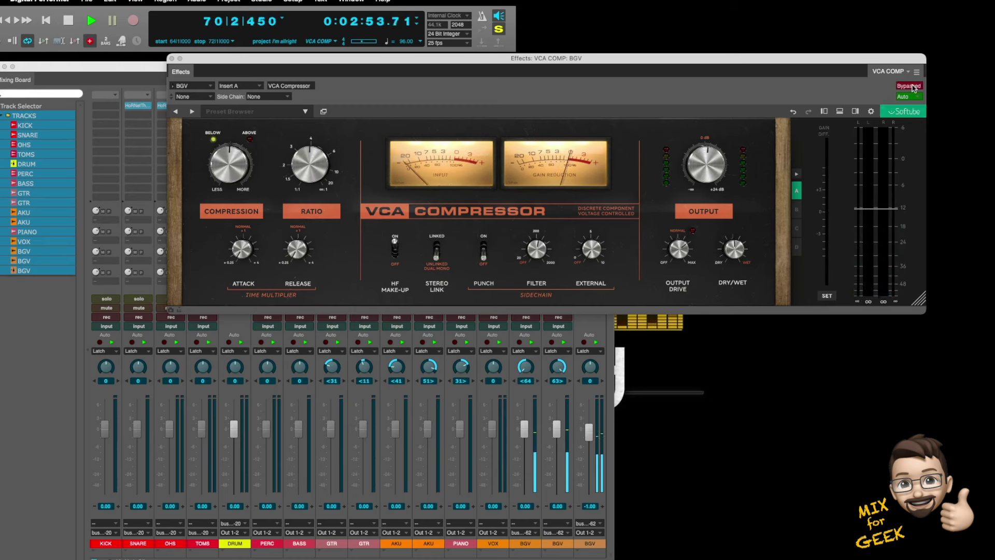
click(912, 87)
click(913, 86)
click(908, 87)
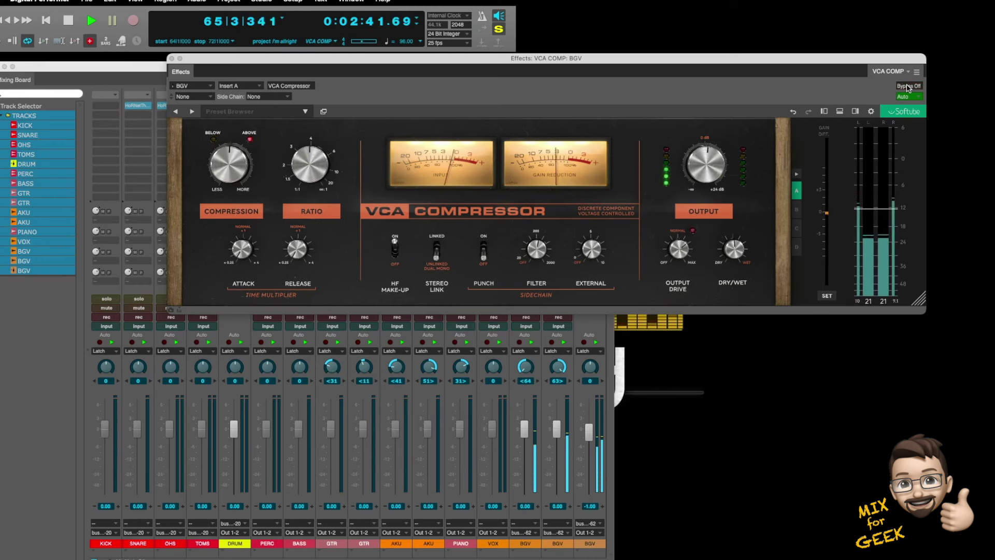
Compare the BGV compressor with Punch off and on while checking its attack, release and output settings, and leave Punch on
click(484, 247)
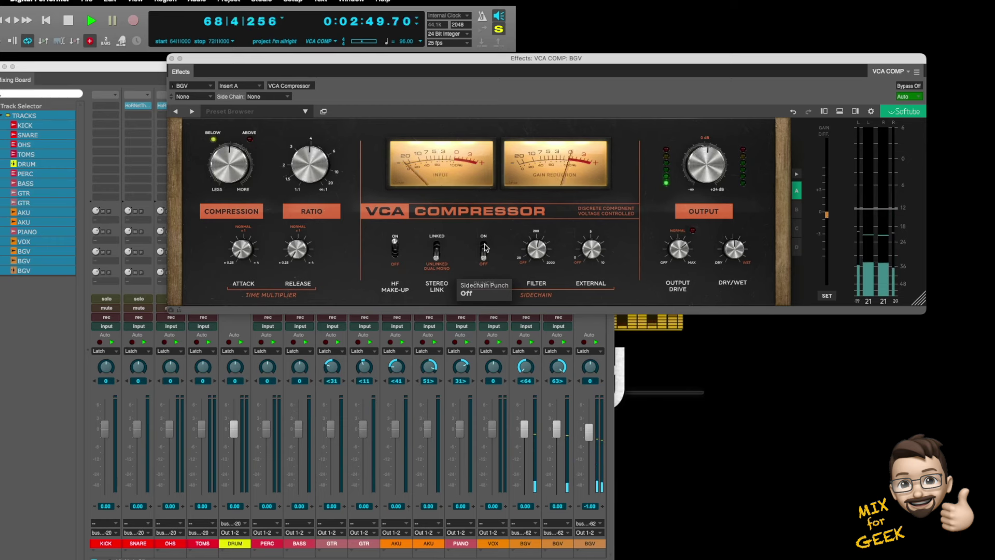
click(484, 248)
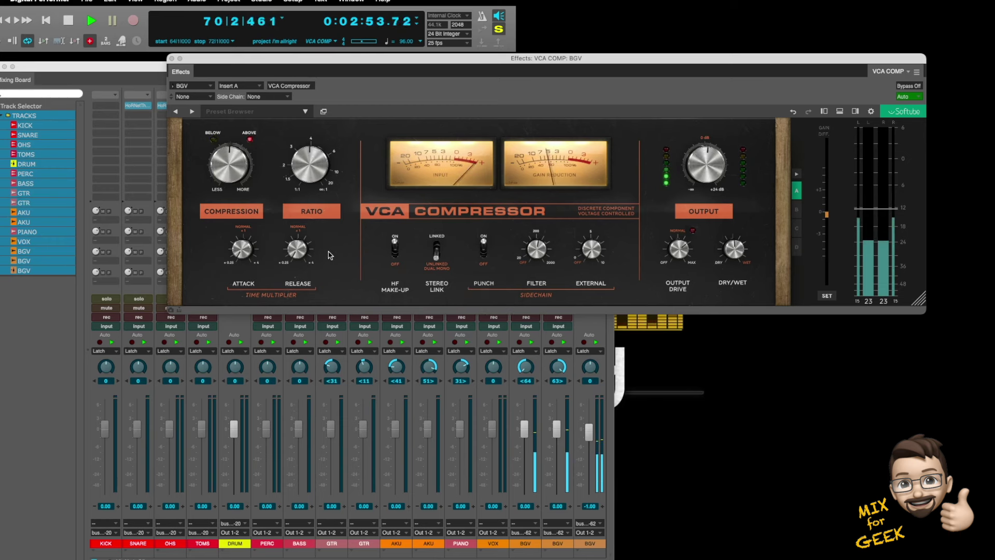
mouse_move(247, 252)
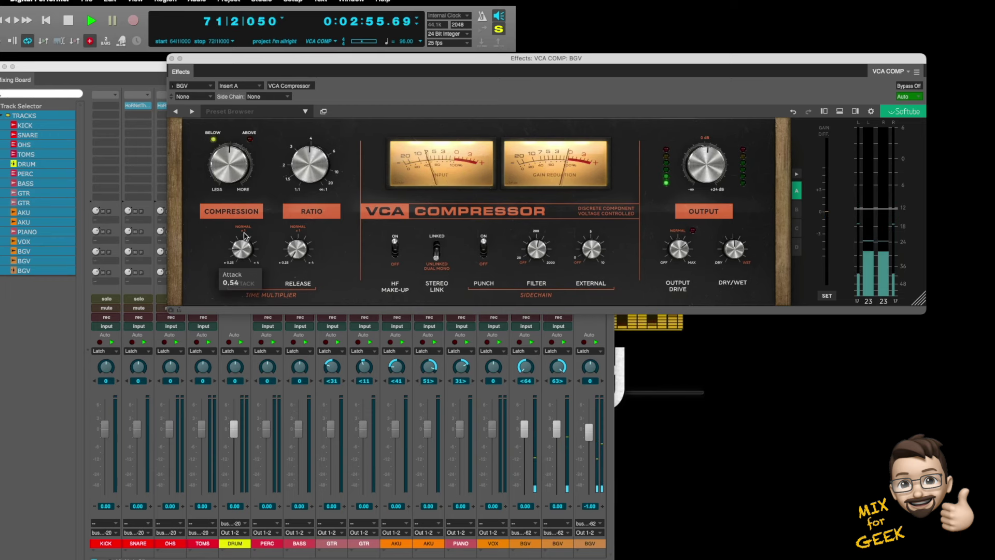
mouse_move(291, 251)
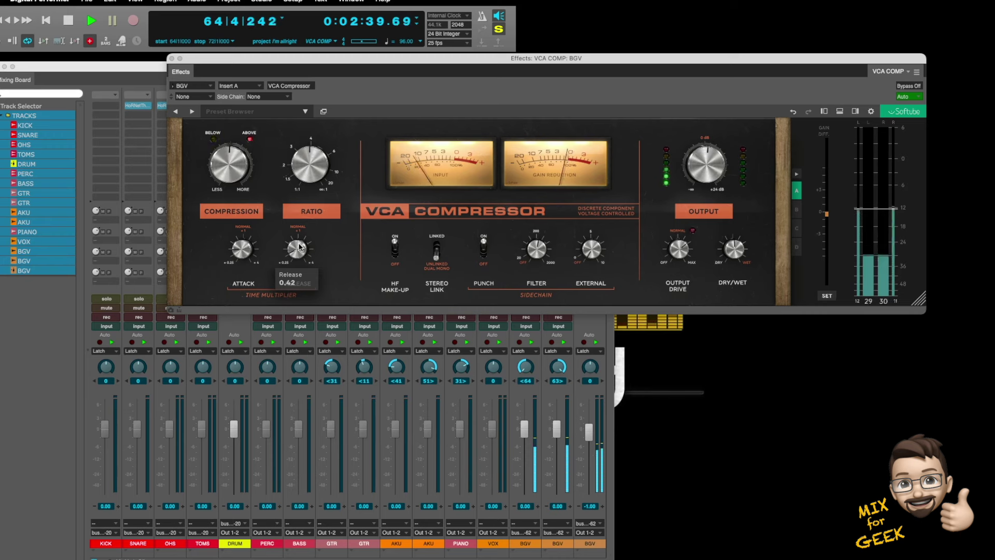
mouse_move(494, 254)
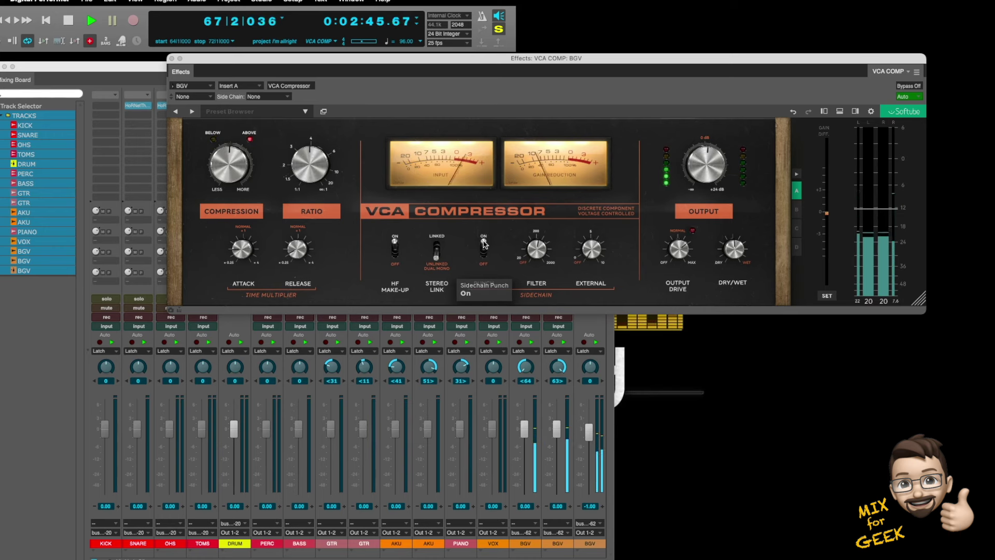
click(484, 244)
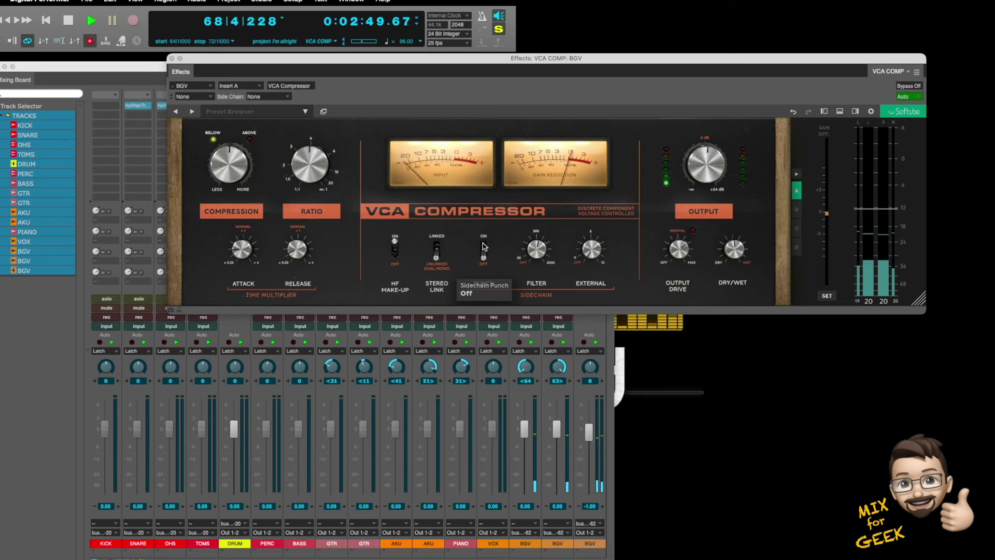
click(483, 245)
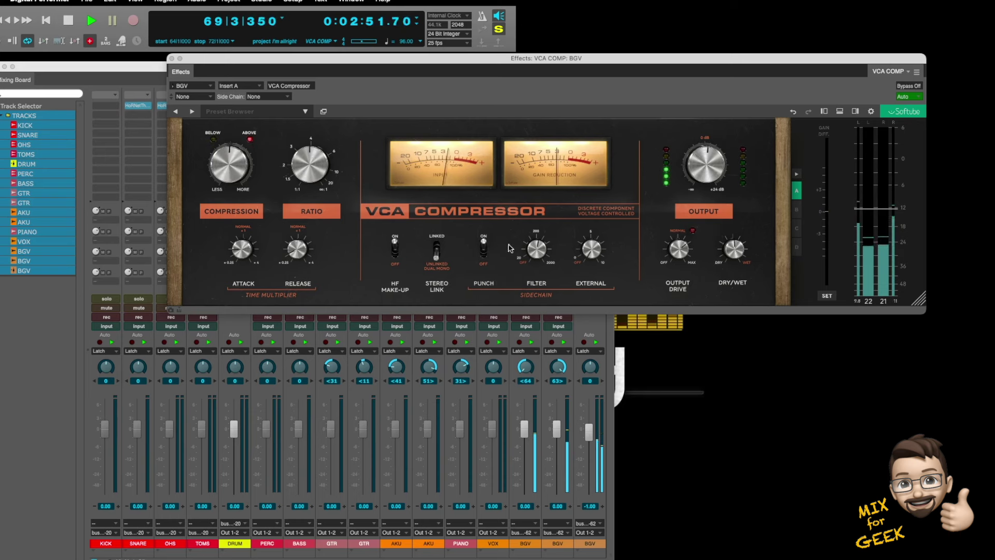
mouse_move(682, 254)
mouse_move(736, 250)
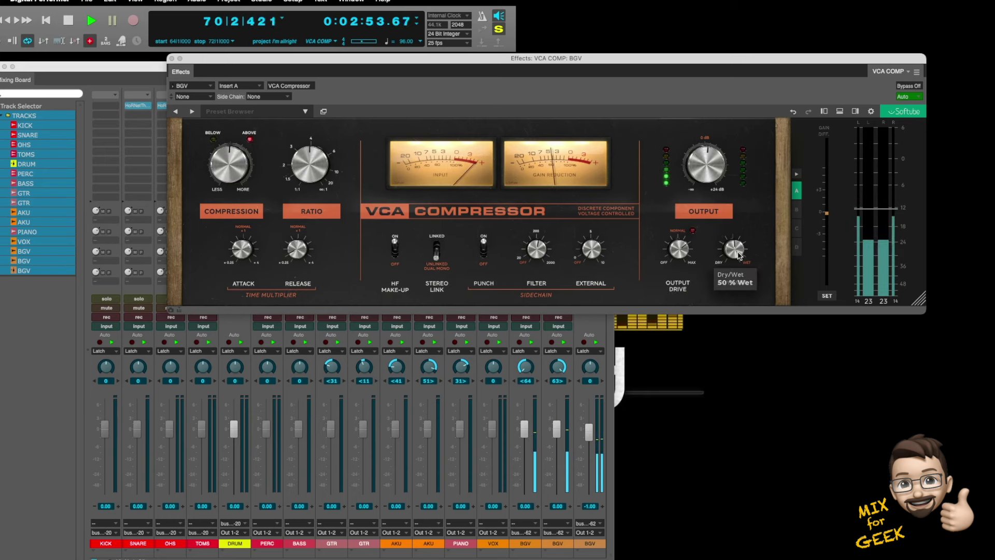
Close the BGV compressor and unsolo both BGV tracks
key(super+w)
mouse_move(581, 273)
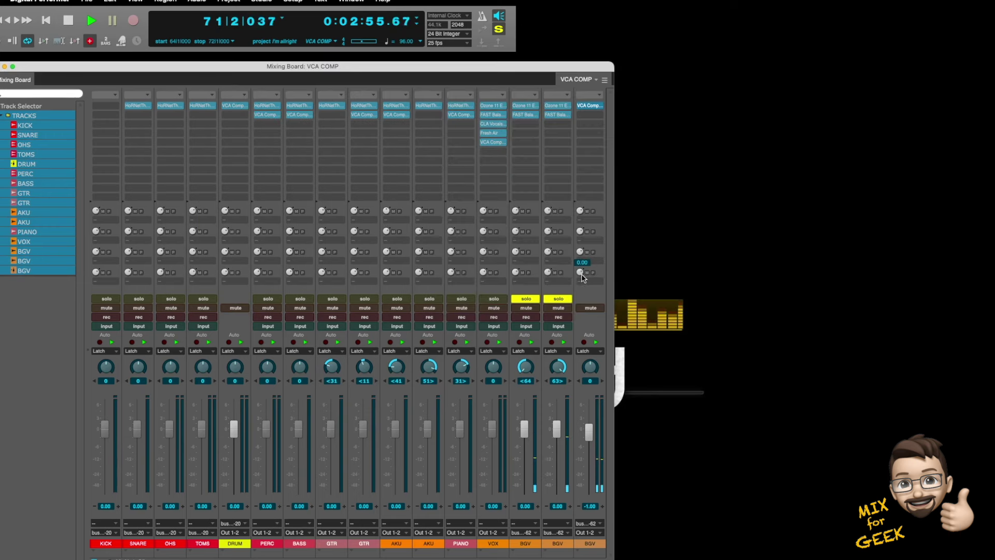
click(559, 299)
click(526, 298)
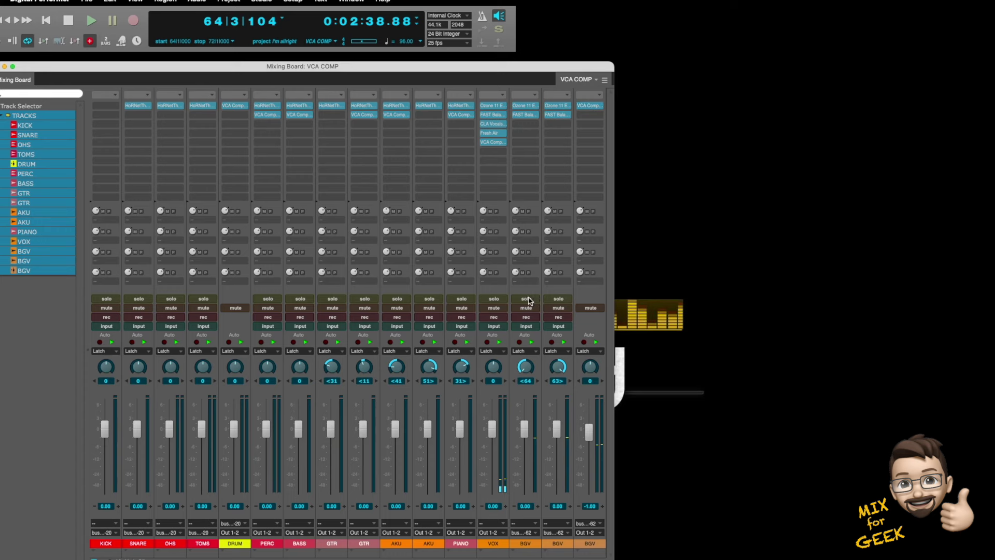
Add a master fader track, copy the BGV bus's VCA Compressor to its insert A, and open the copy
click(228, 1)
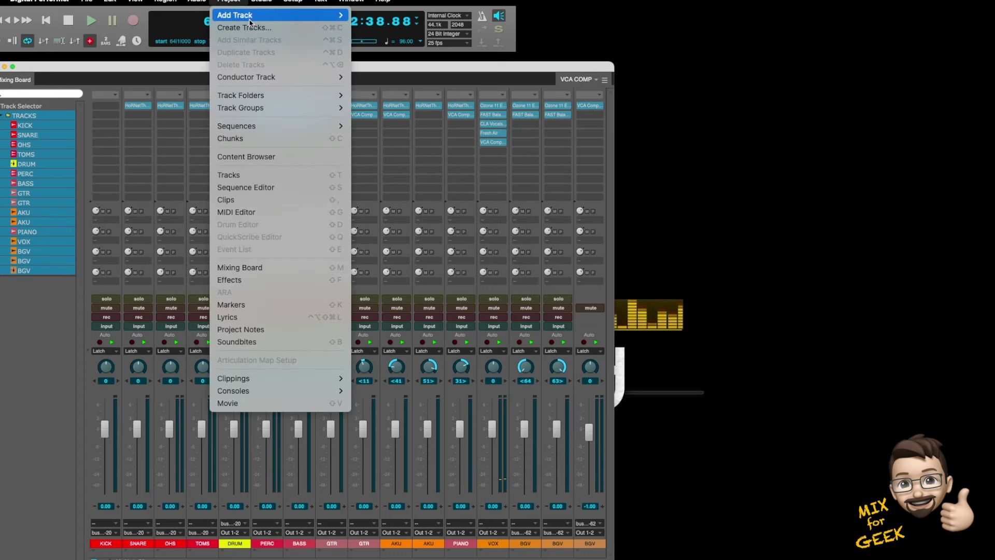
mouse_move(311, 15)
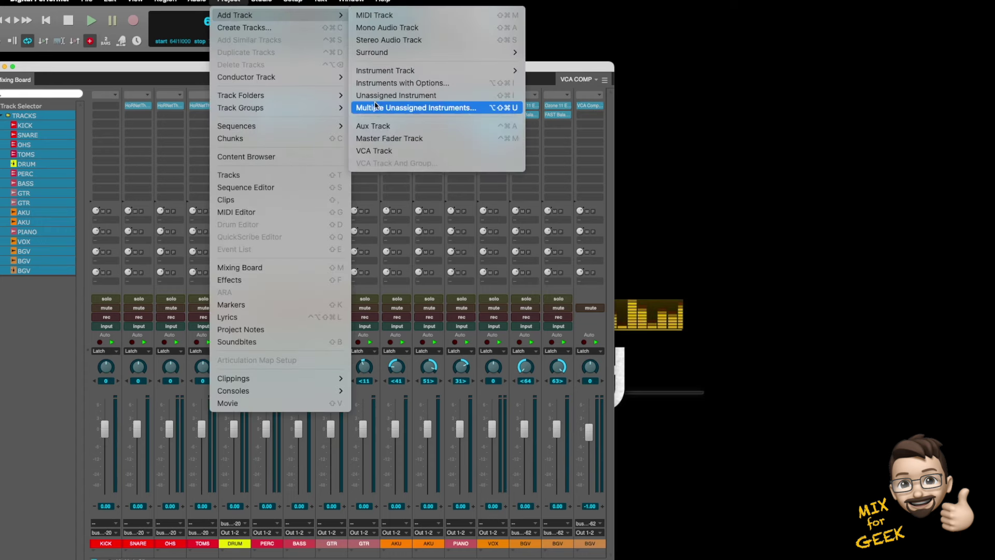
click(379, 139)
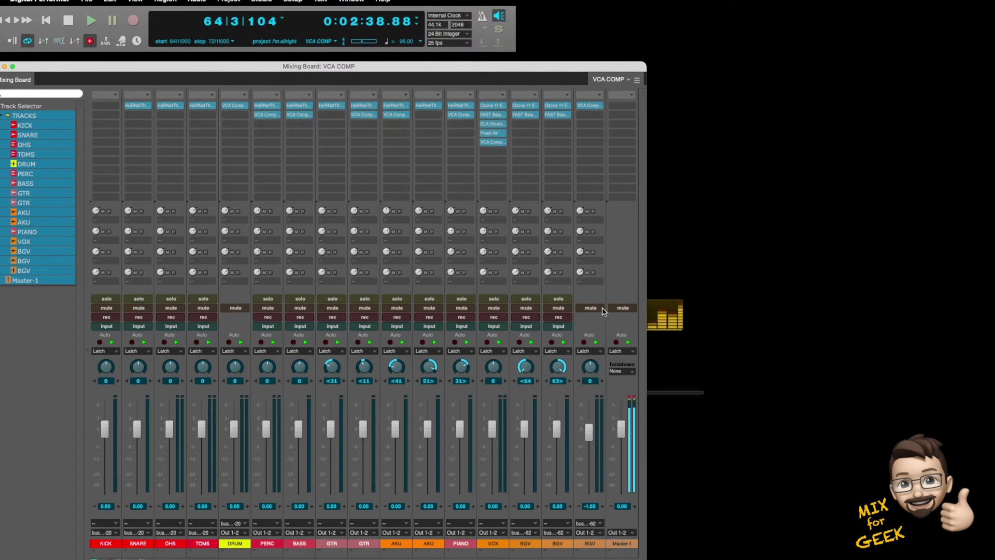
drag(597, 108, 622, 106)
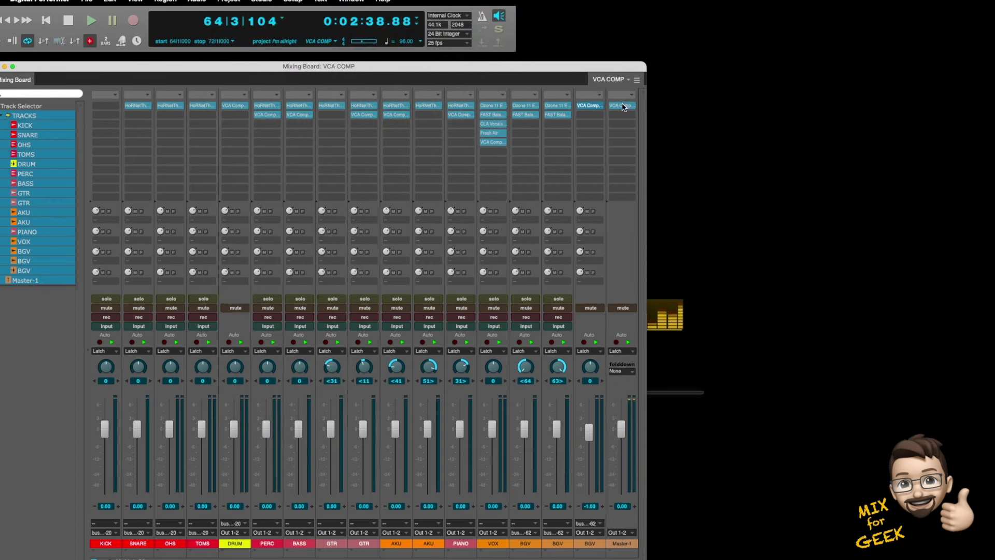
click(624, 104)
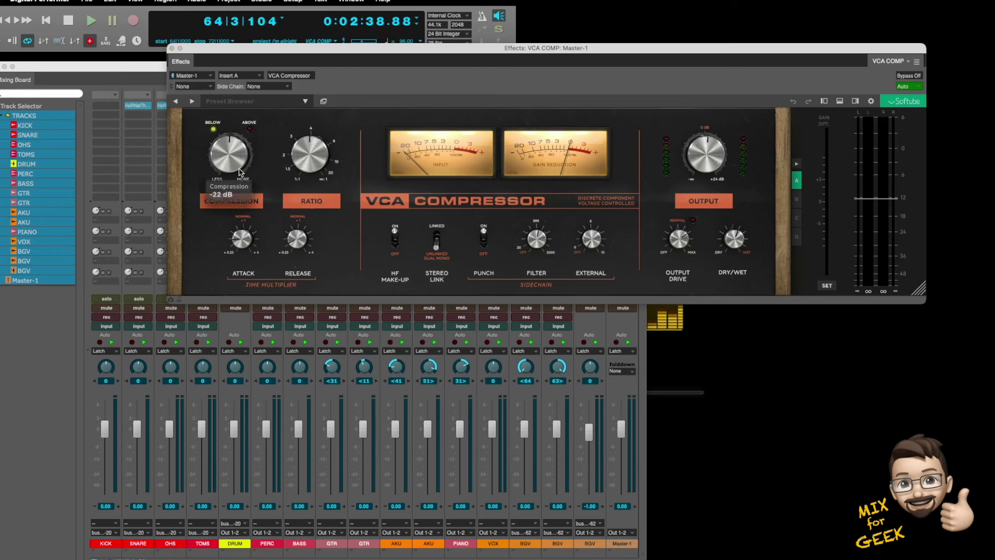
On the master compressor, turn off HF Make-Up, Punch and the sidechain filter, link the stereo channels, and play the full mix
click(395, 239)
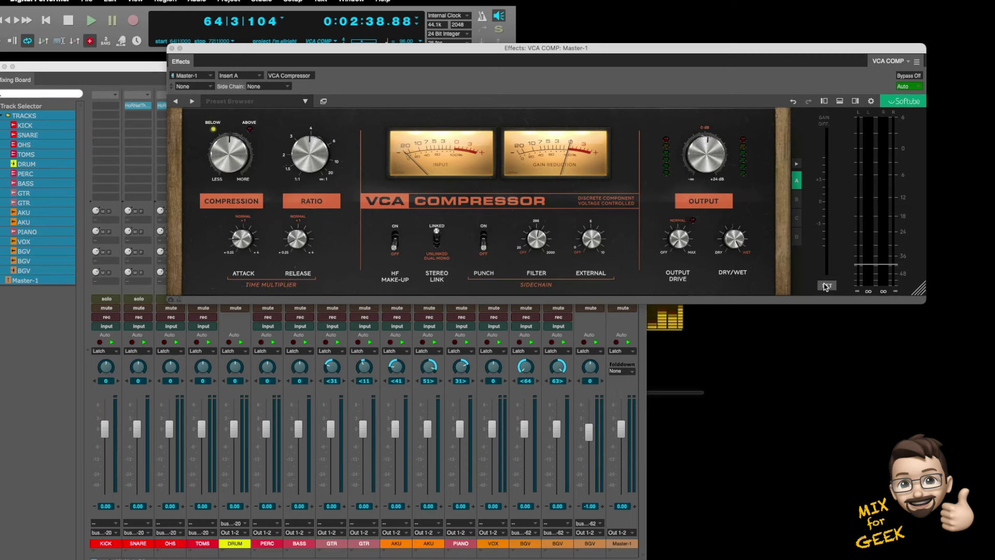
key(space)
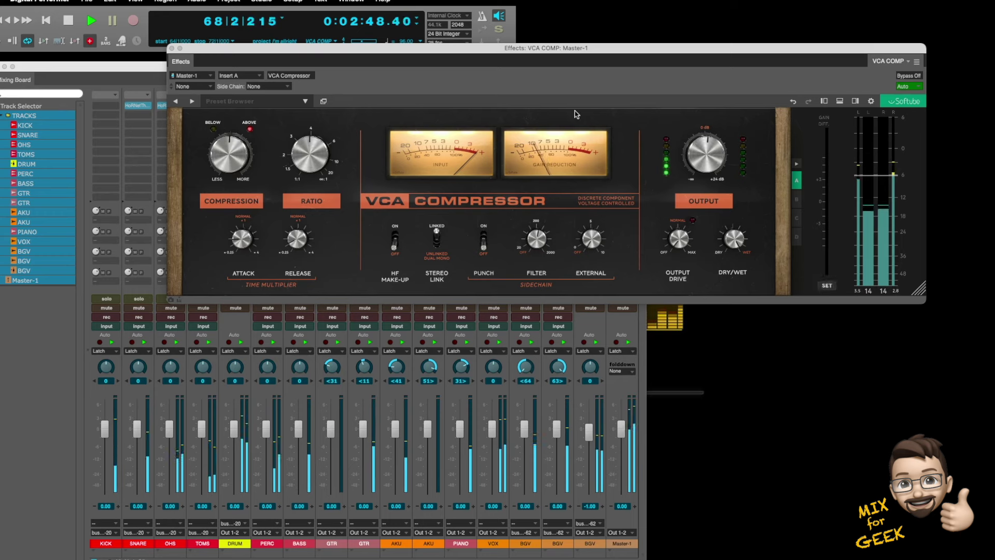
mouse_move(541, 240)
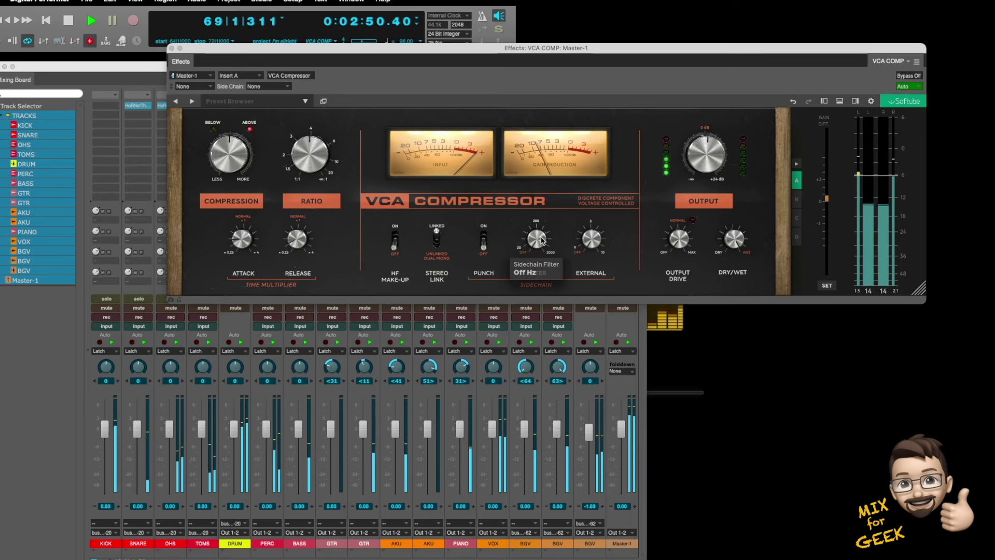
Raise the master compressor's sidechain filter to about 117 Hz while comparing Punch settings, leaving Punch off and HF Make-Up on
click(485, 237)
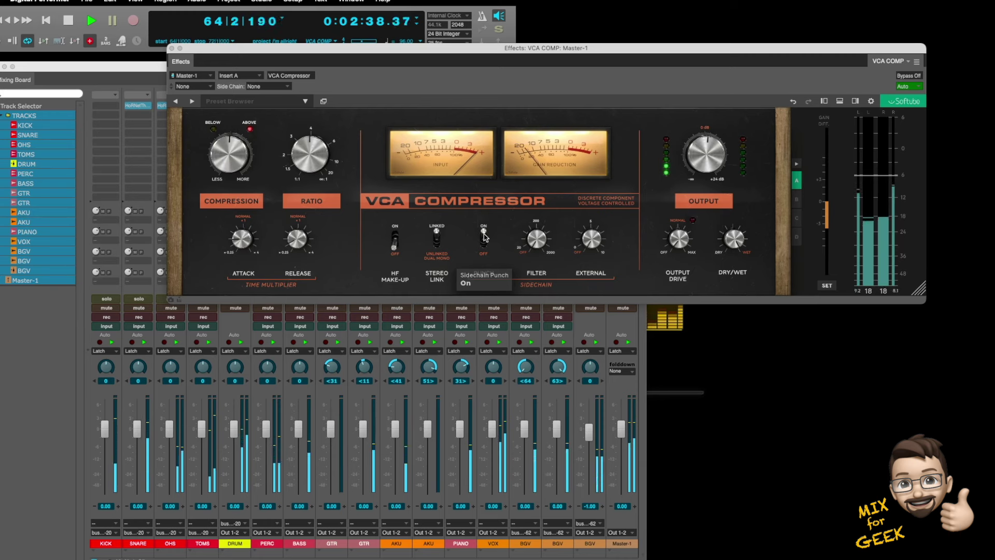
click(484, 236)
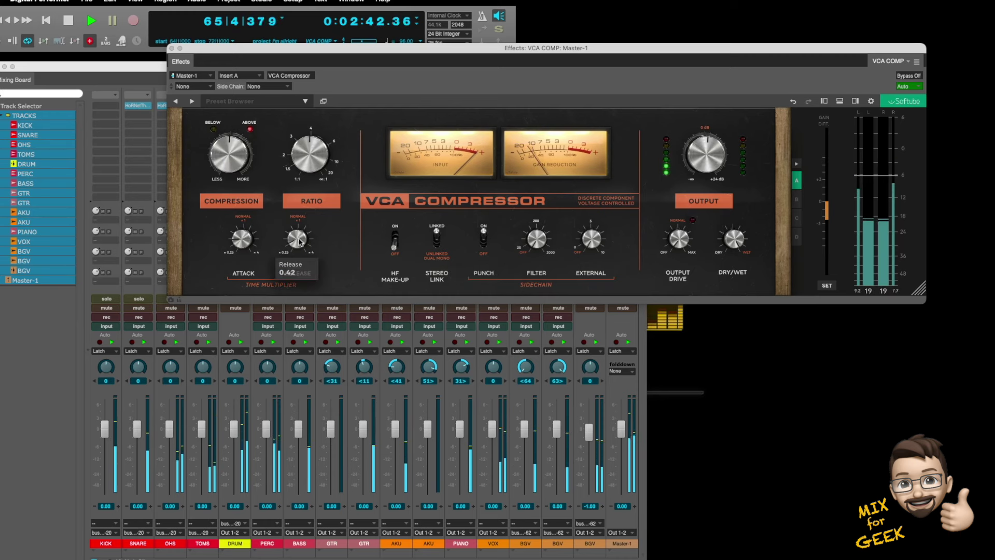
click(484, 240)
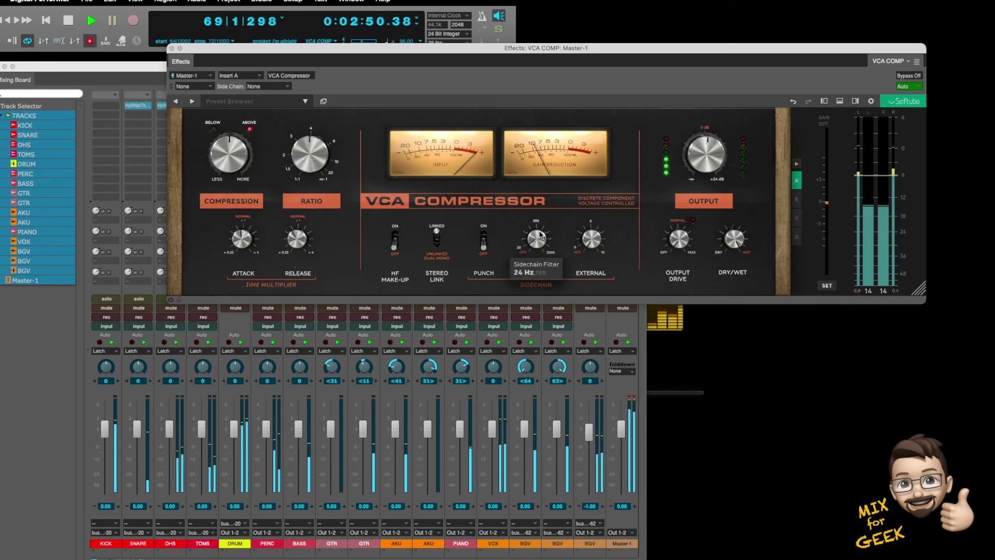
scroll(549, 224, up, 1)
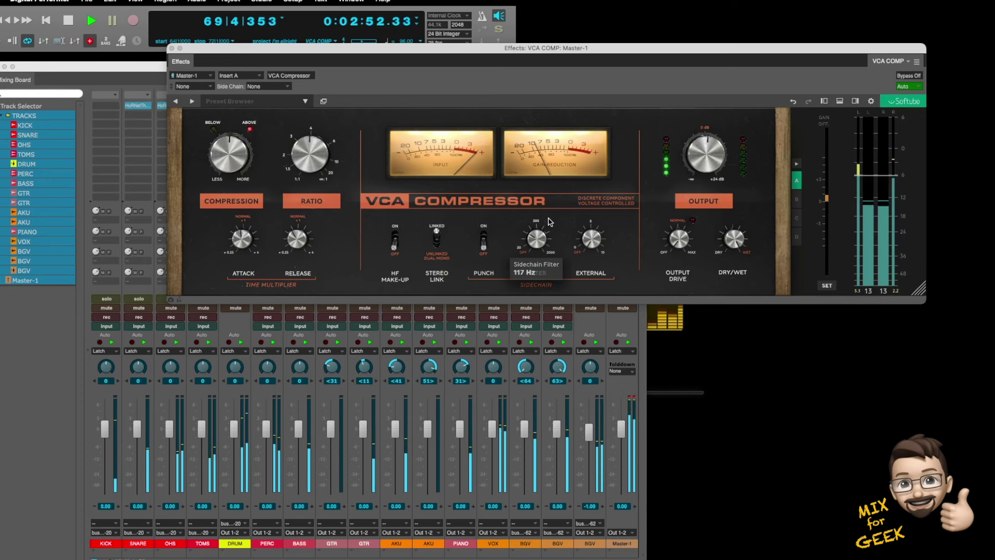
click(484, 241)
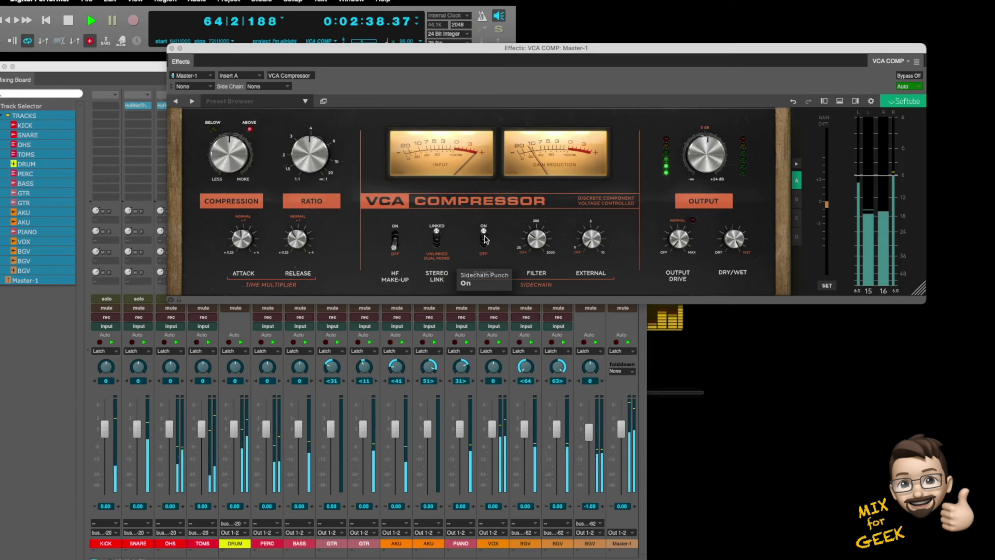
click(484, 238)
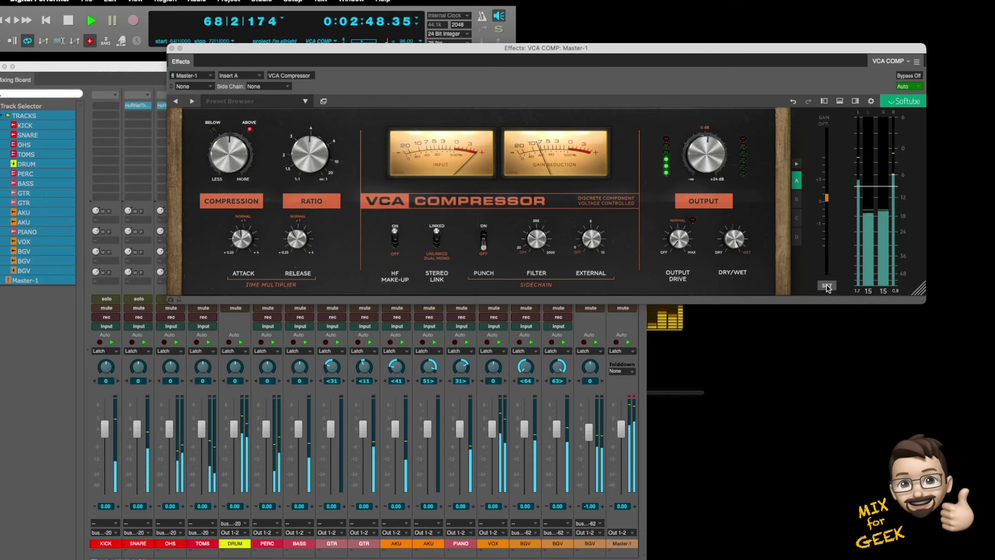
Compare the mix with the master compressor bypassed and active, and try output drive at 10.0 before lowering it again
click(908, 77)
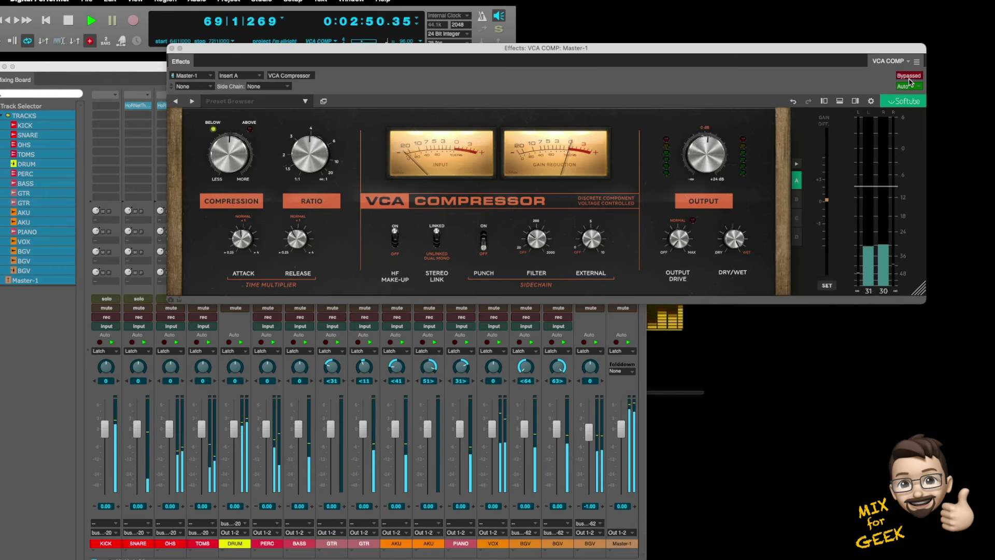
click(909, 77)
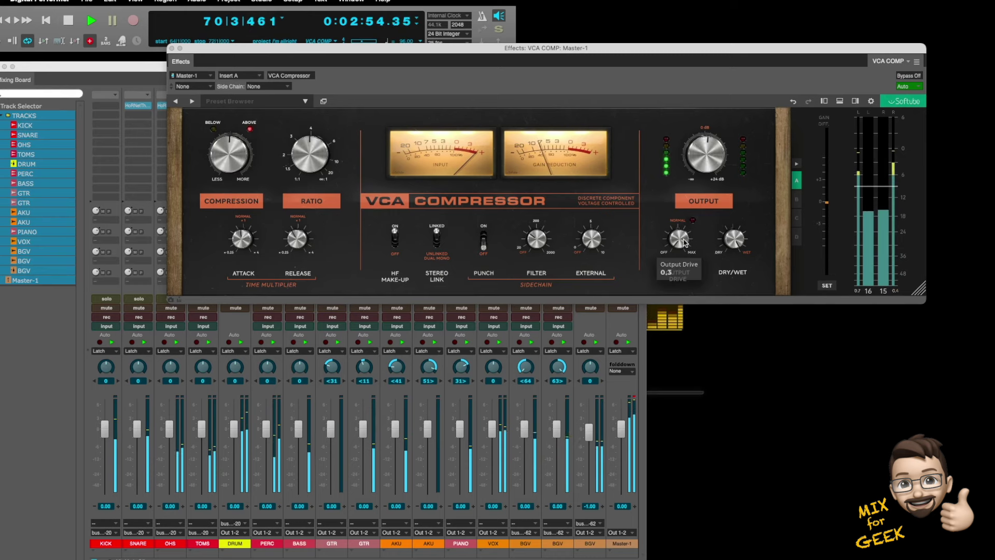
scroll(681, 246, up, 5)
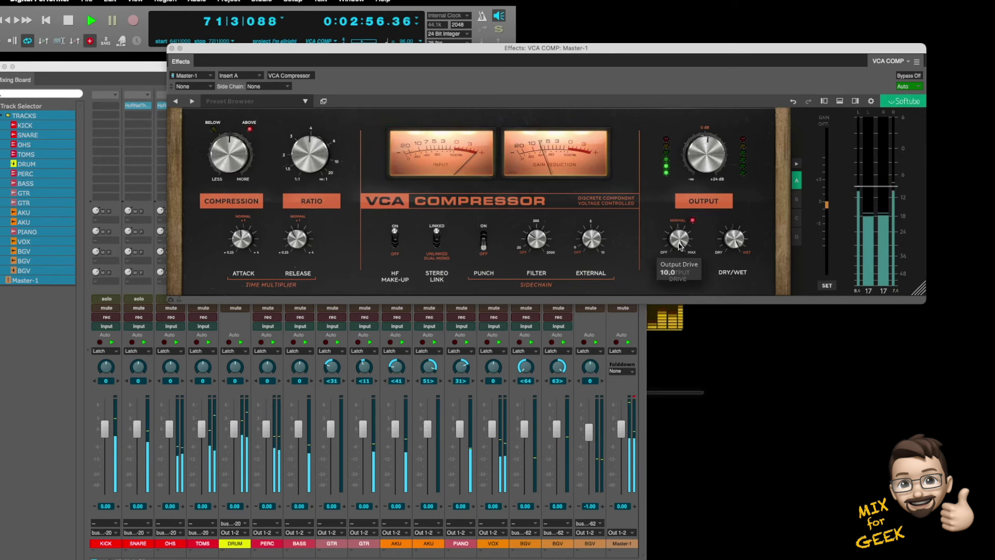
drag(682, 242, 684, 274)
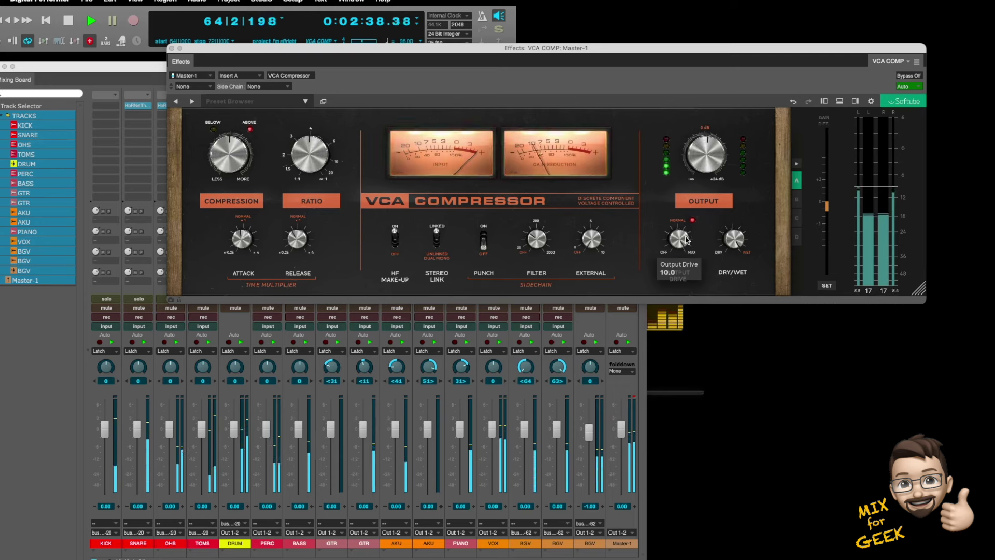
scroll(683, 248, down, 2)
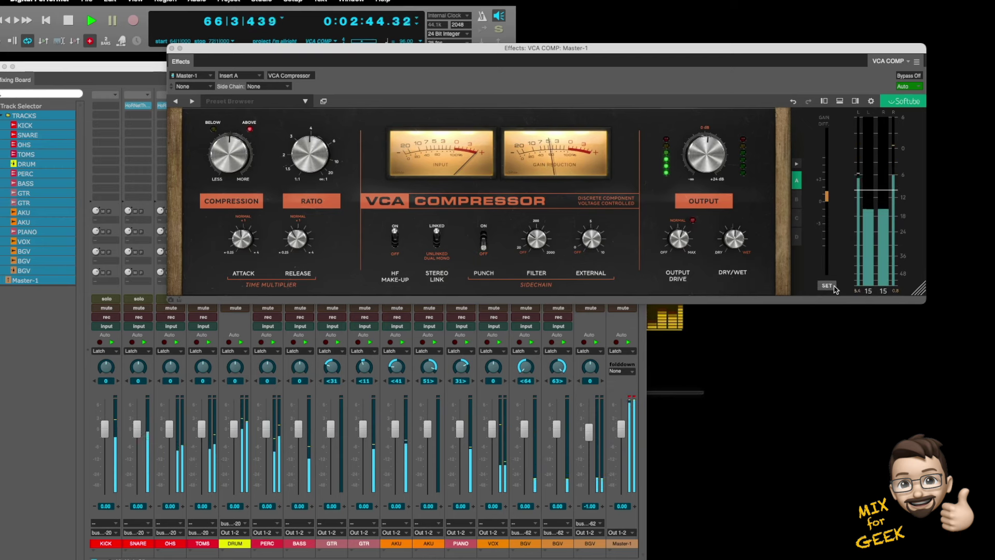
Compare the full mix once more with the master compressor bypassed and active, and close the compressor
click(909, 75)
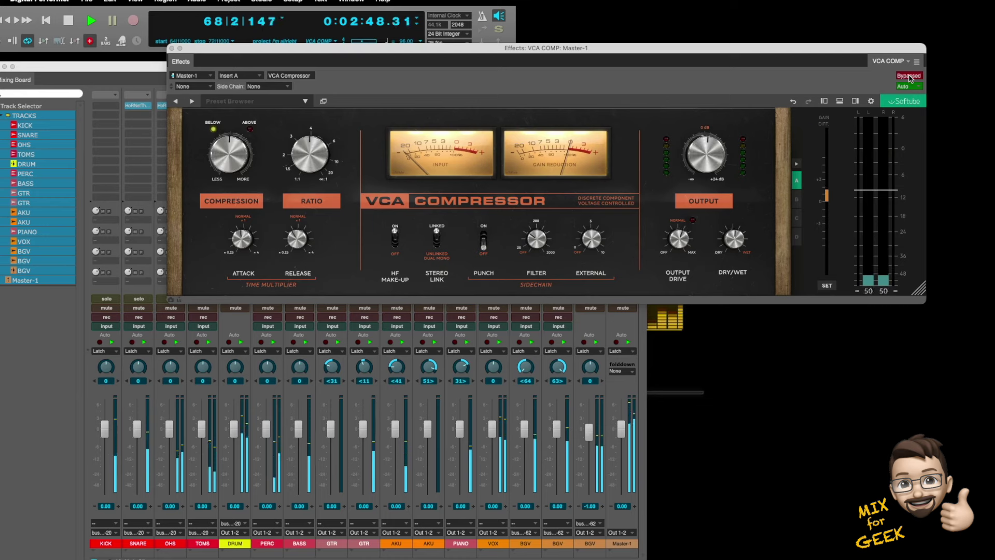
click(909, 75)
key(super+w)
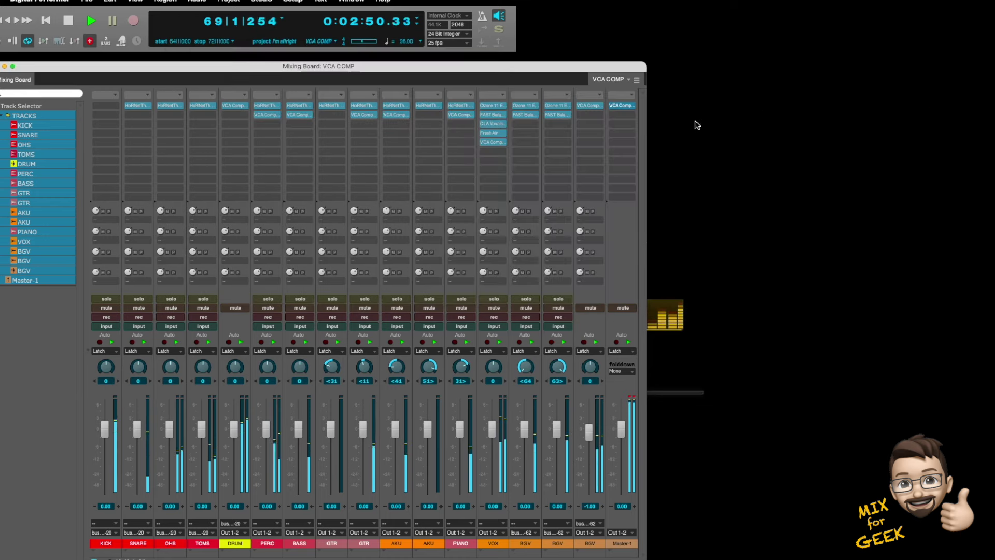
Insert the Waves L1 limiter (s) below the VCA Compressor on the master fader and close its window
click(625, 115)
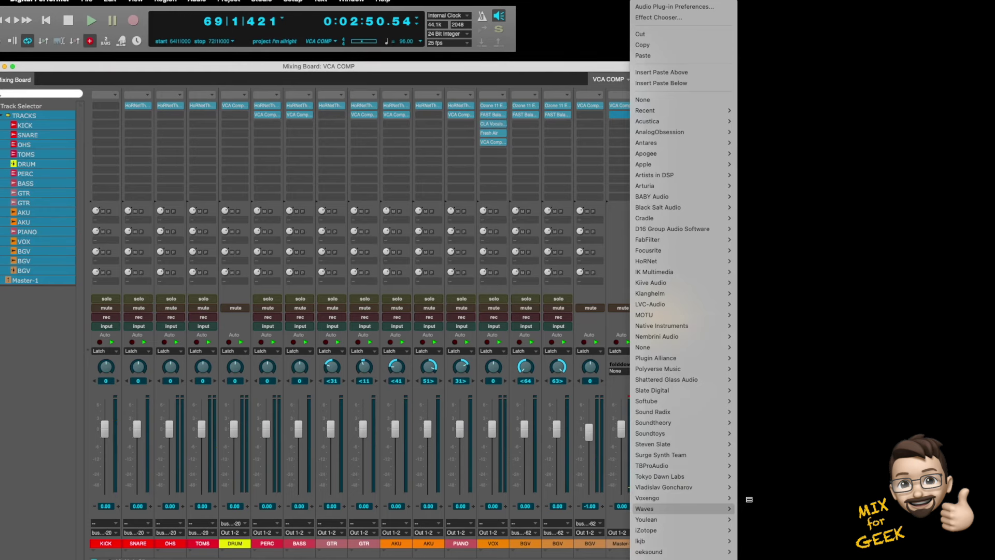
click(749, 499)
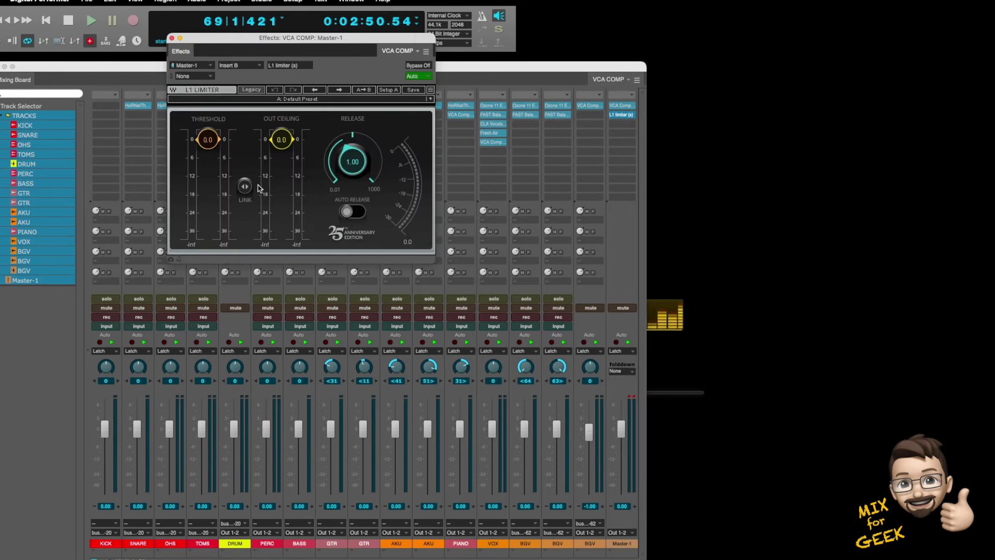
key(super+w)
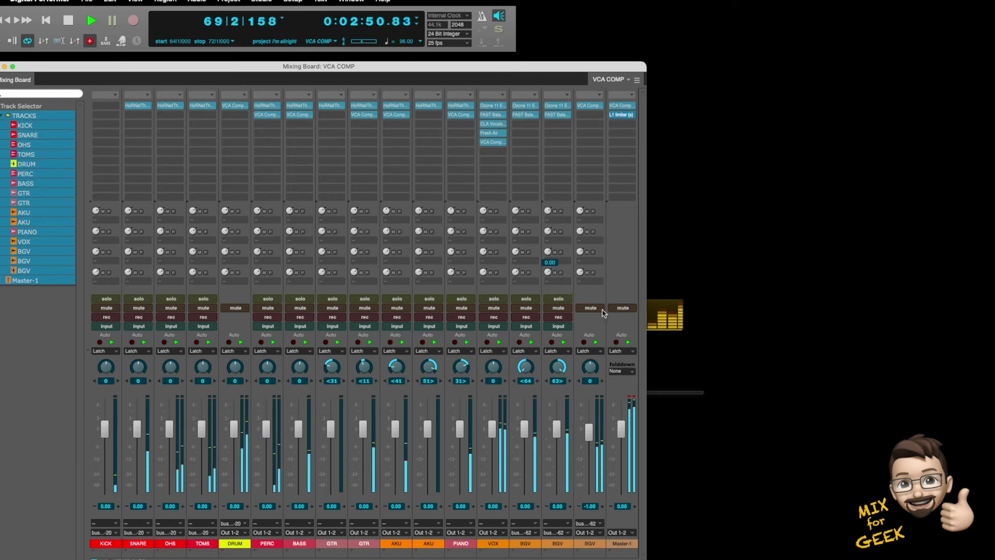
Open the master fader's VCA Compressor and compare the full mix twice with the compressor bypassed and active
click(620, 104)
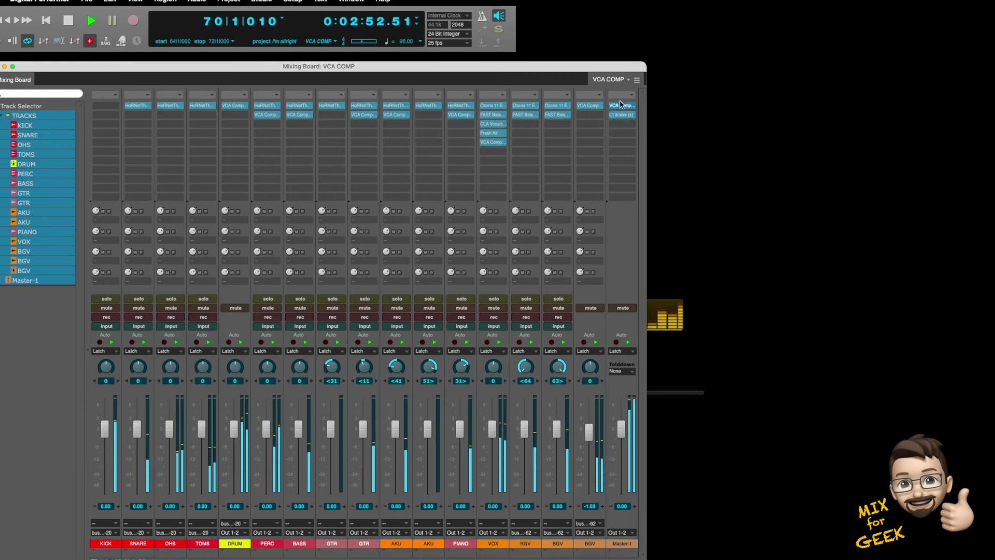
click(908, 56)
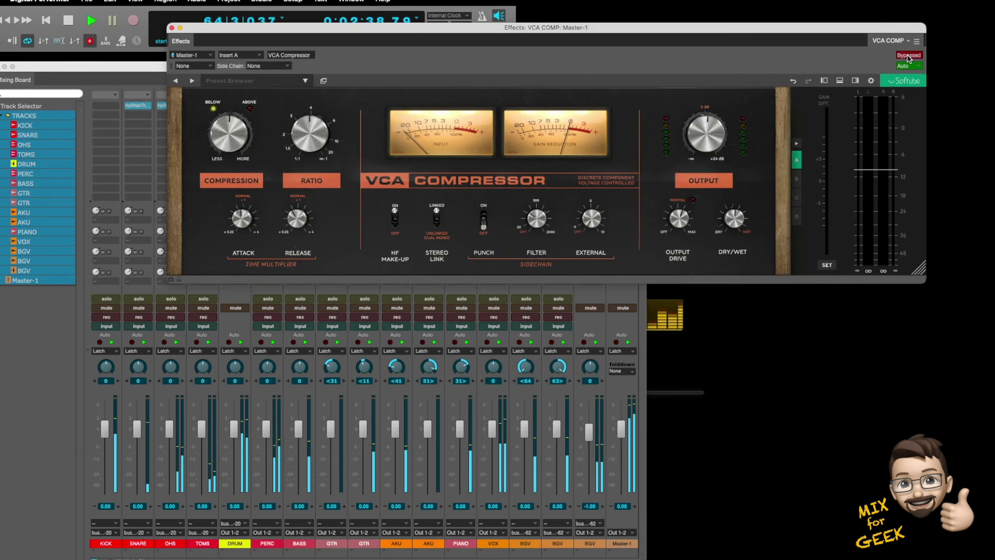
click(908, 55)
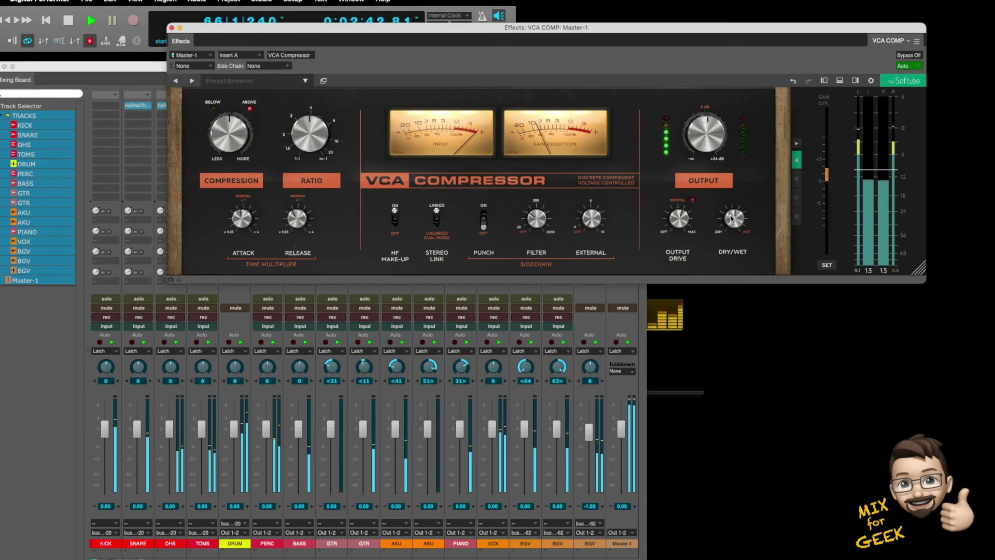
mouse_move(735, 243)
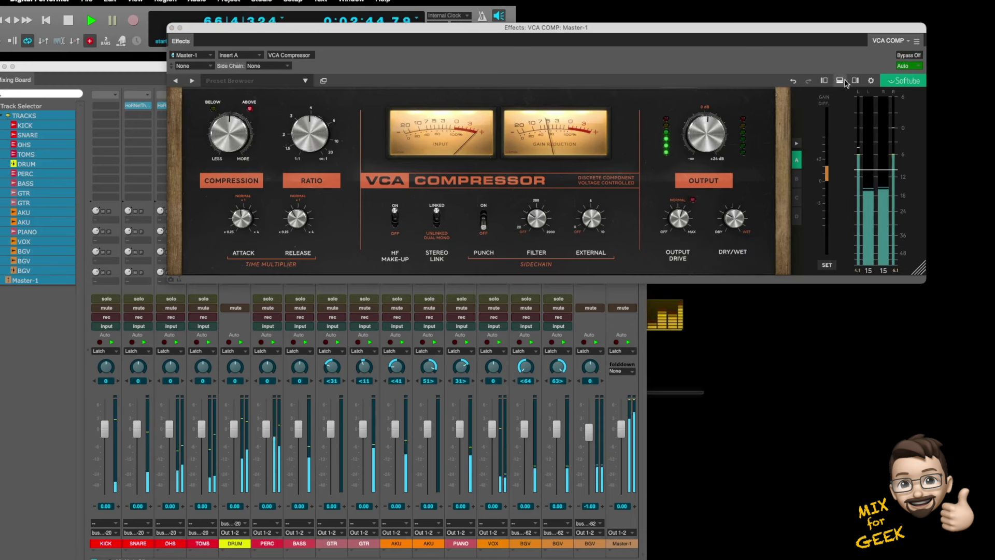
click(906, 55)
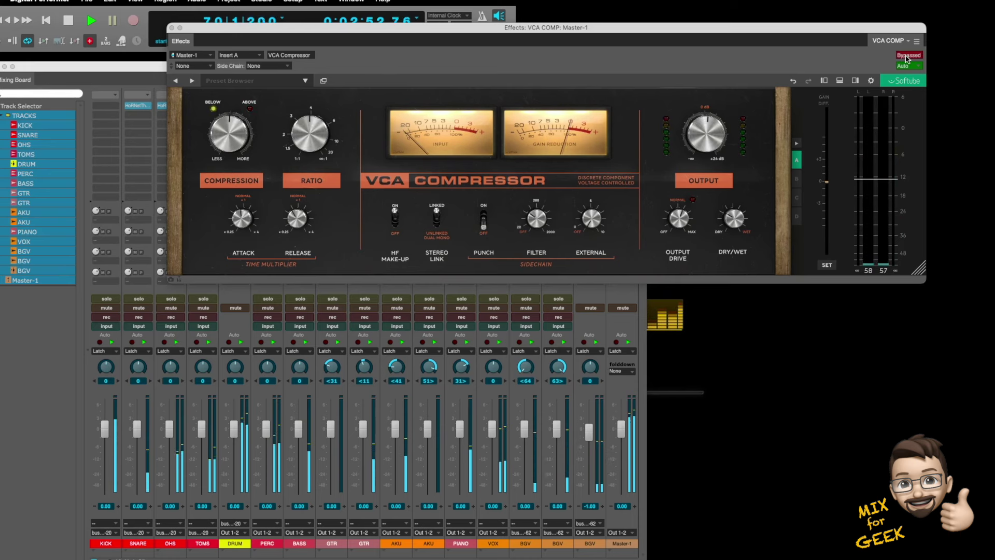
click(906, 55)
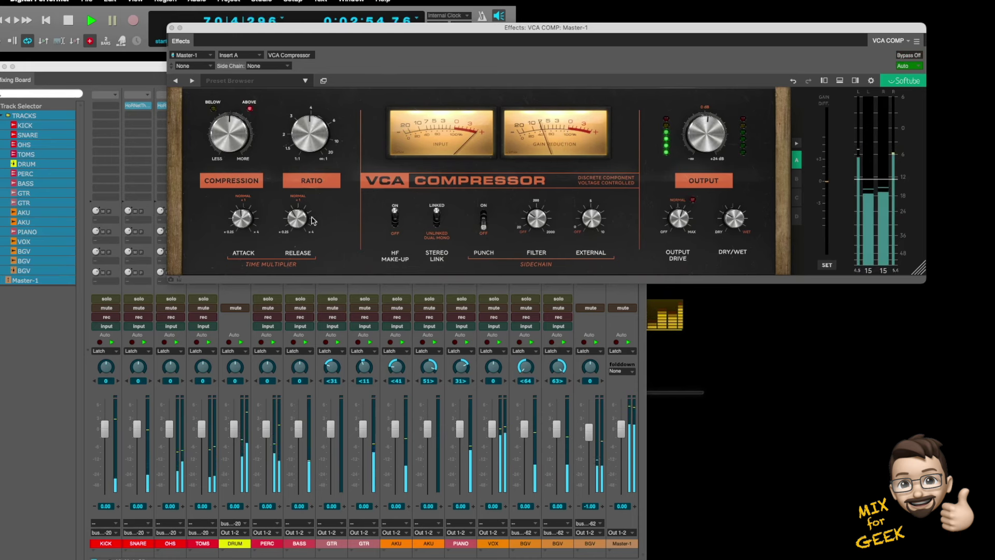
Try the master compressor's attack at 4.00, nudge the release, and bring the attack back to 0.97
mouse_move(245, 221)
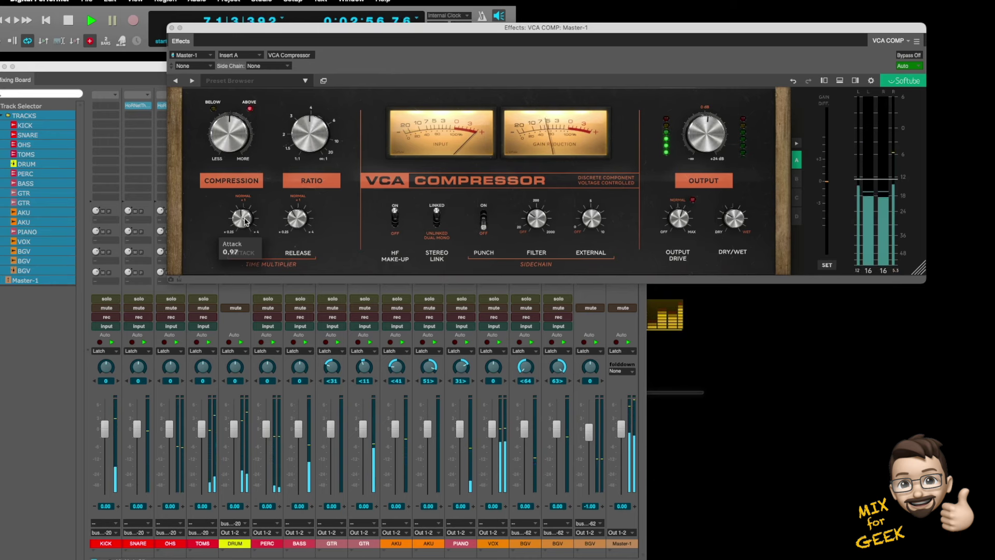
drag(245, 220, 246, 224)
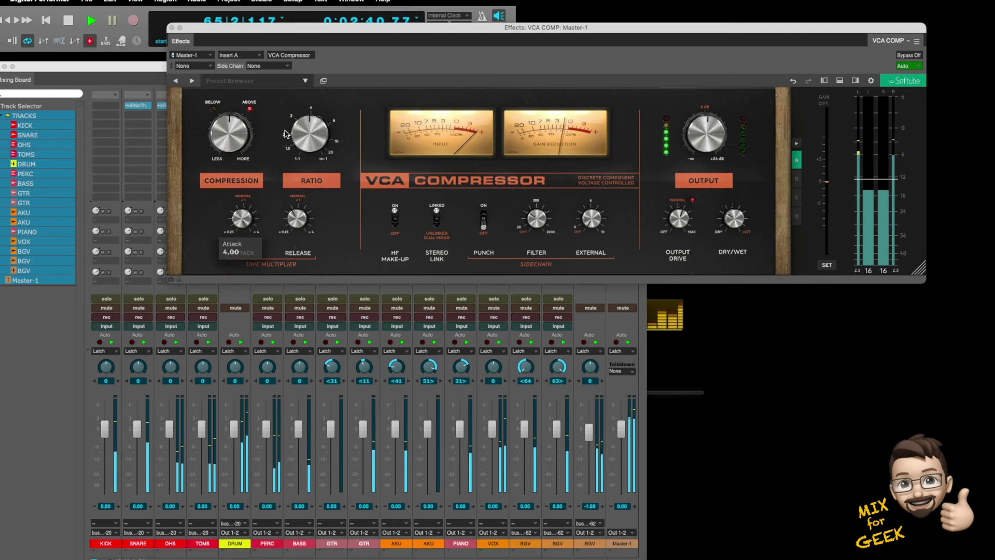
drag(297, 217, 301, 218)
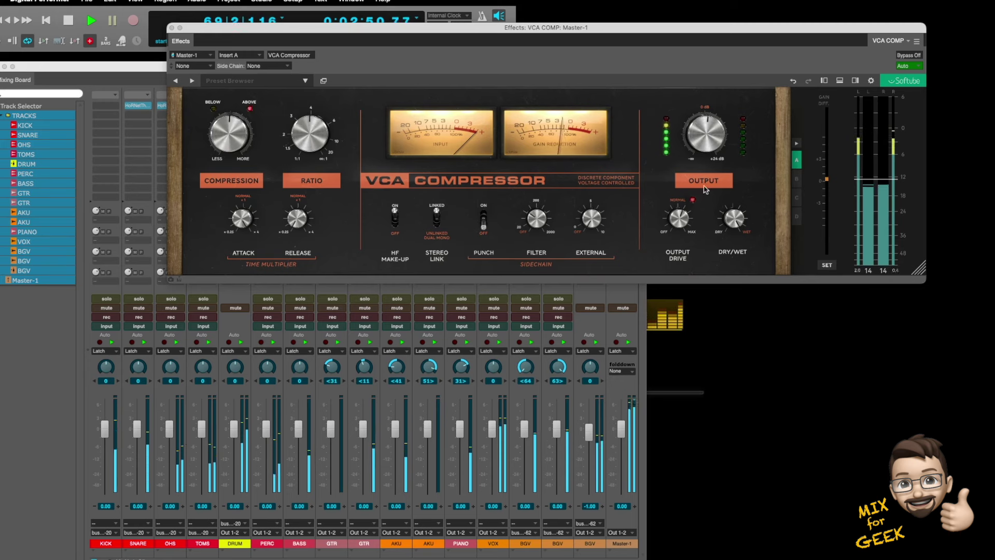
drag(243, 219, 248, 202)
drag(262, 166, 252, 222)
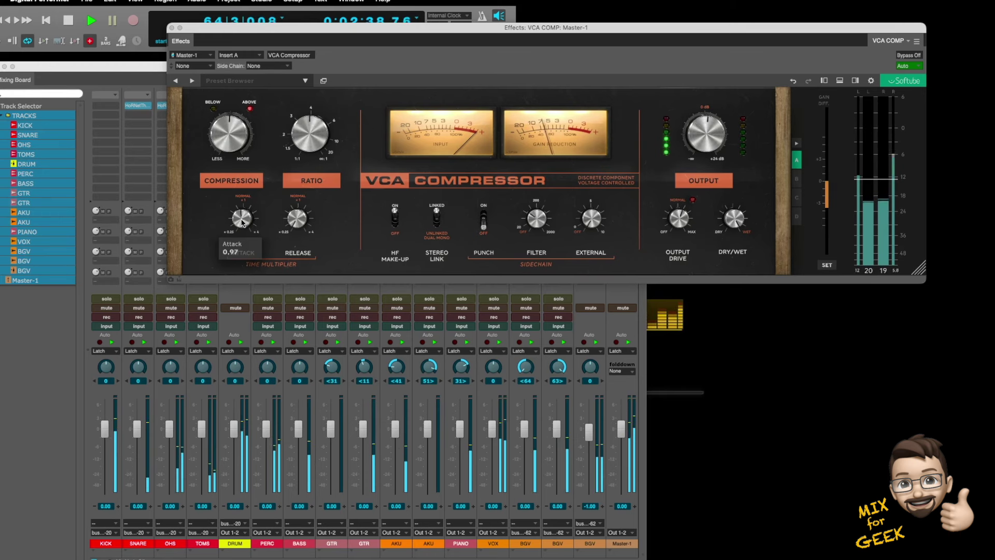
Fine-tune the master compressor's compression amount and turn its dry/wet blend down towards dry
mouse_move(310, 154)
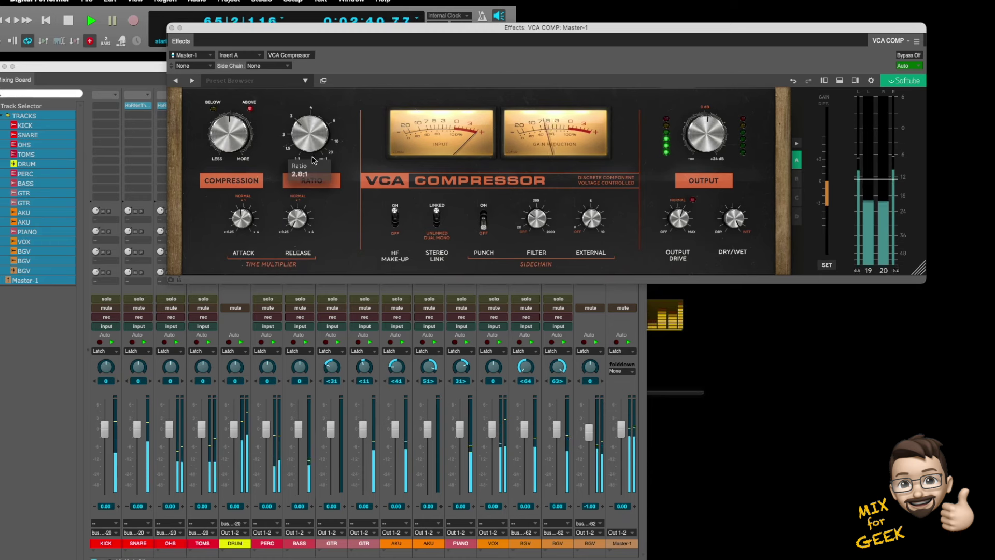
mouse_move(245, 217)
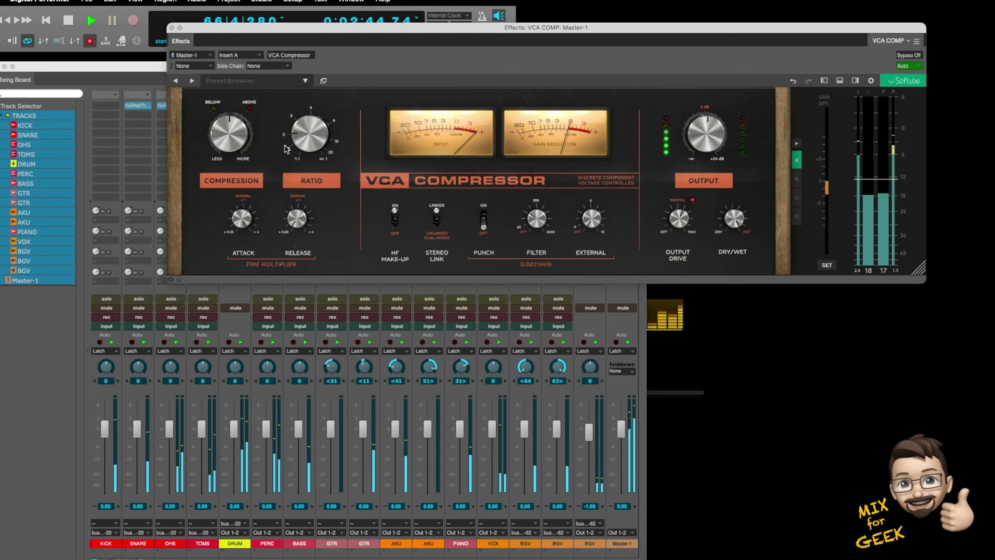
mouse_move(245, 129)
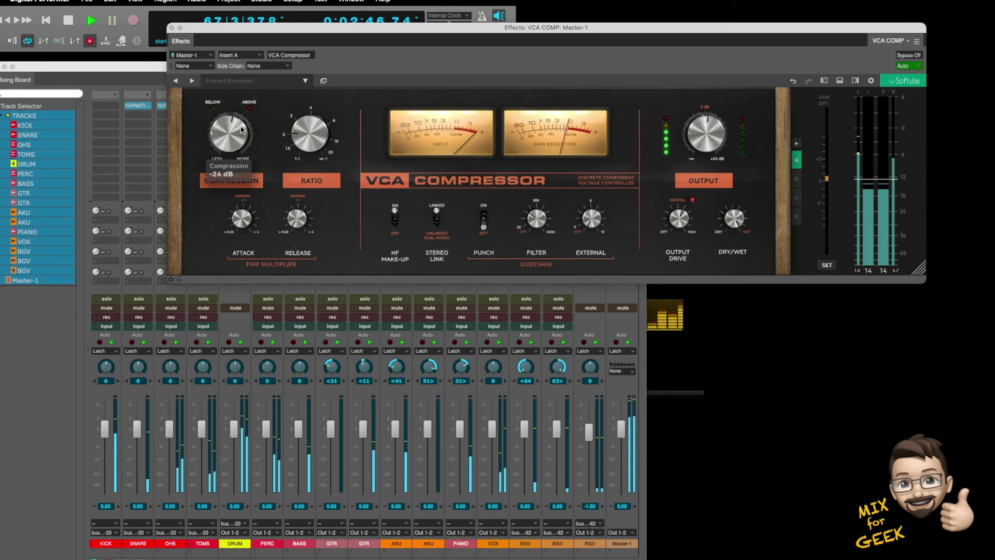
drag(241, 129, 244, 129)
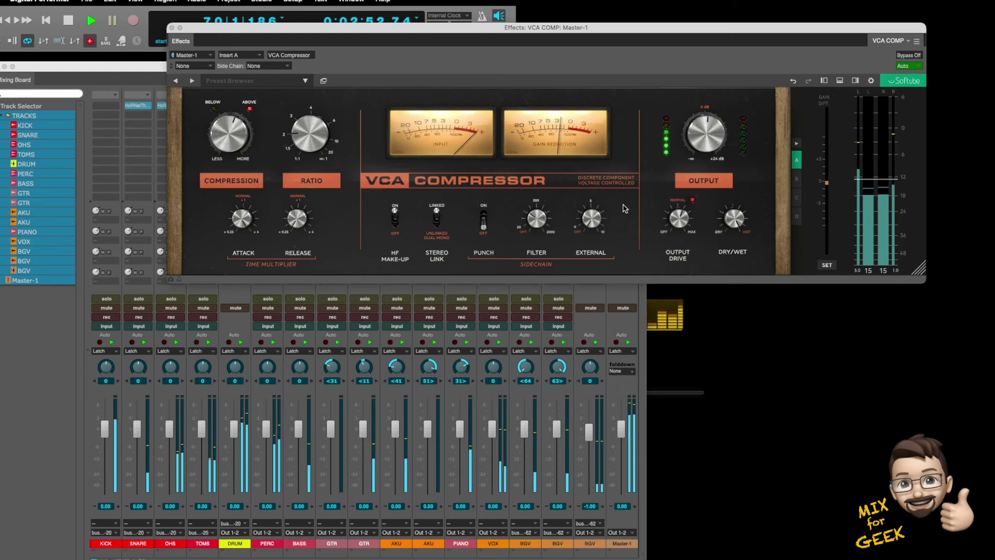
drag(733, 220, 737, 273)
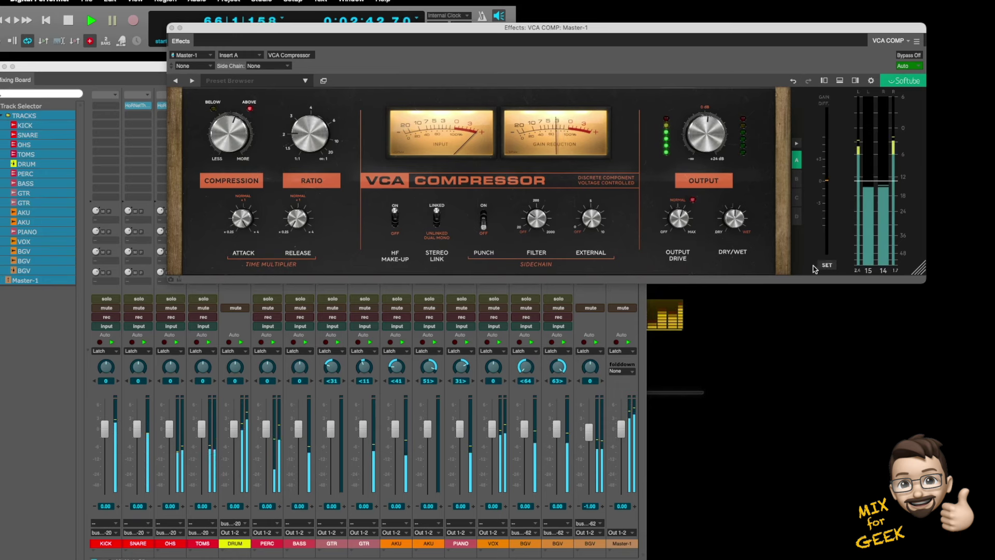
Compare the mix with the master compressor bypassed and active, and with HF Make-Up off and on
click(912, 56)
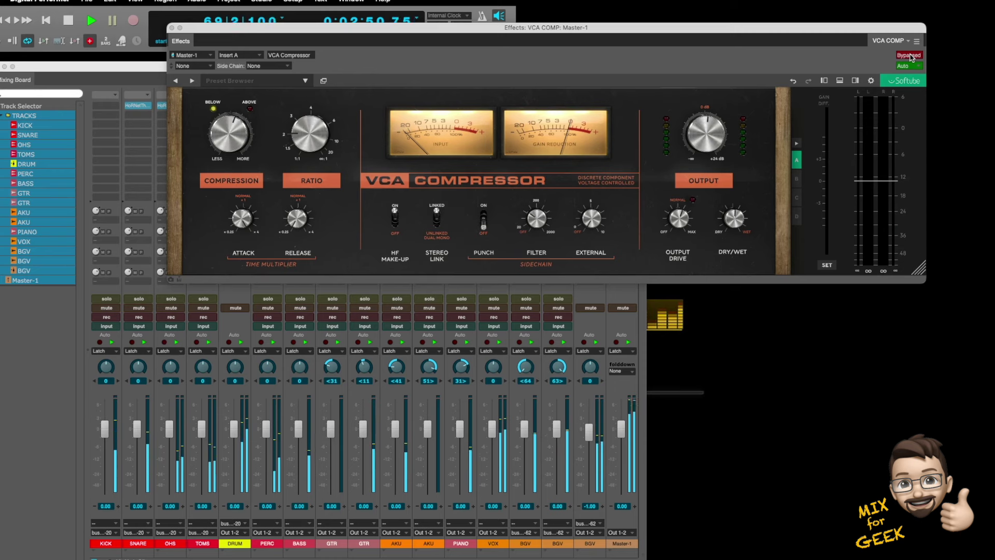
click(908, 55)
click(392, 219)
click(394, 218)
Turn the master compressor's sidechain filter off to hear the difference, and raise it again to about 123 Hz
mouse_move(536, 222)
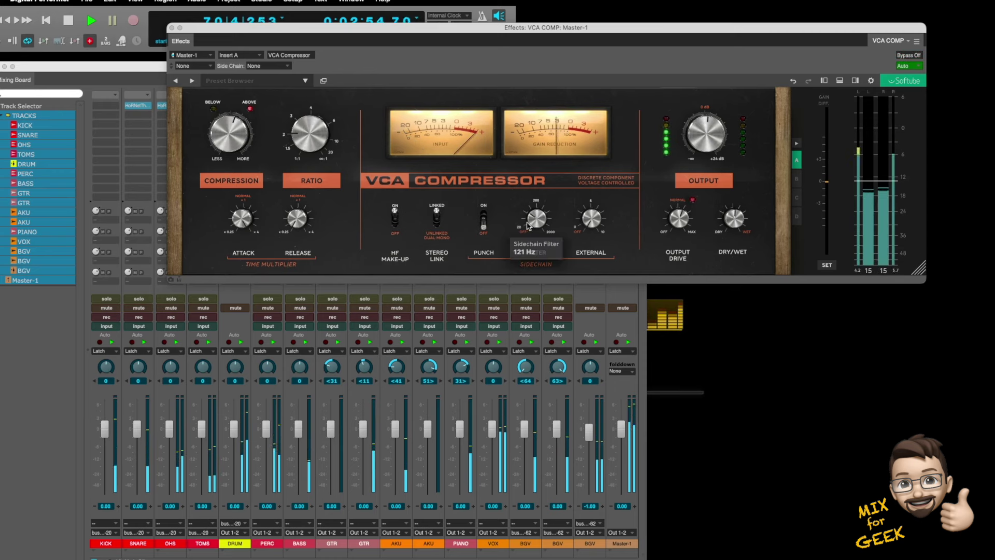
scroll(536, 222, up, 2)
double_click(537, 222)
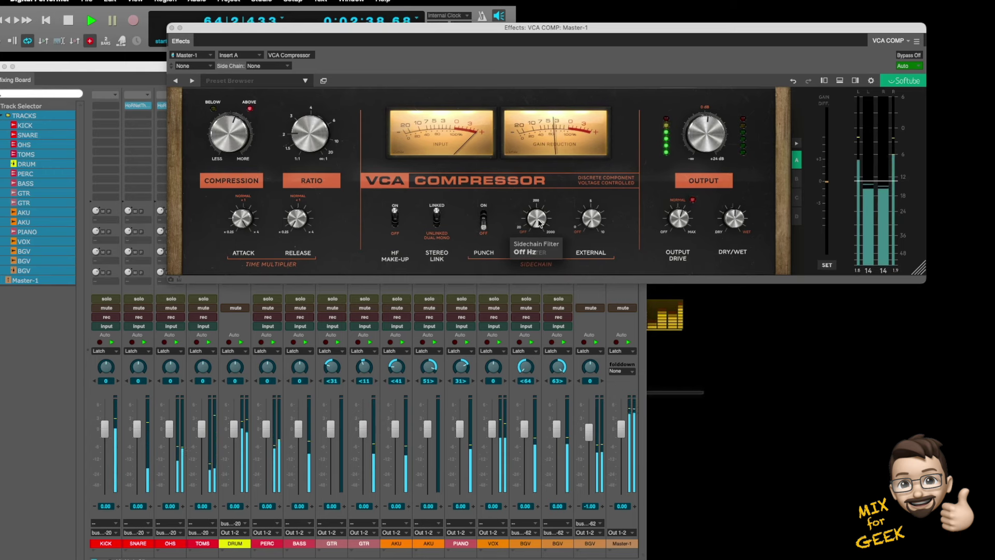
drag(537, 223, 548, 199)
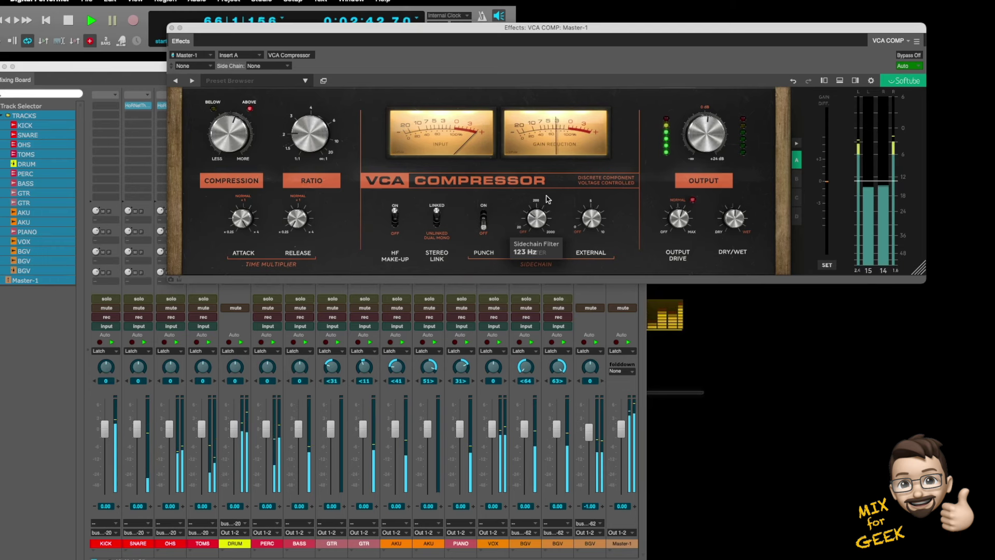
Compare HF Make-Up off and on again, and unlink the master compressor's stereo channels
click(397, 220)
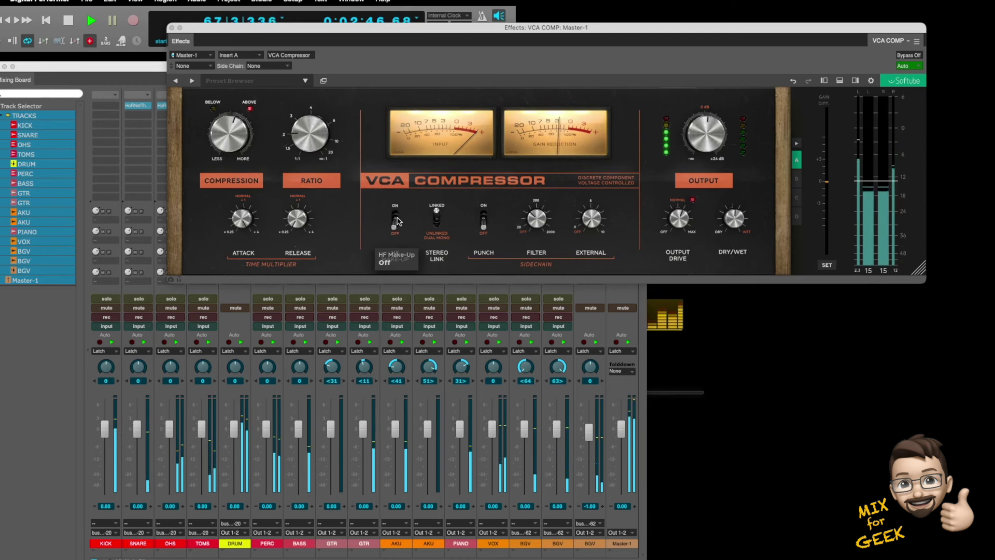
click(397, 220)
click(437, 220)
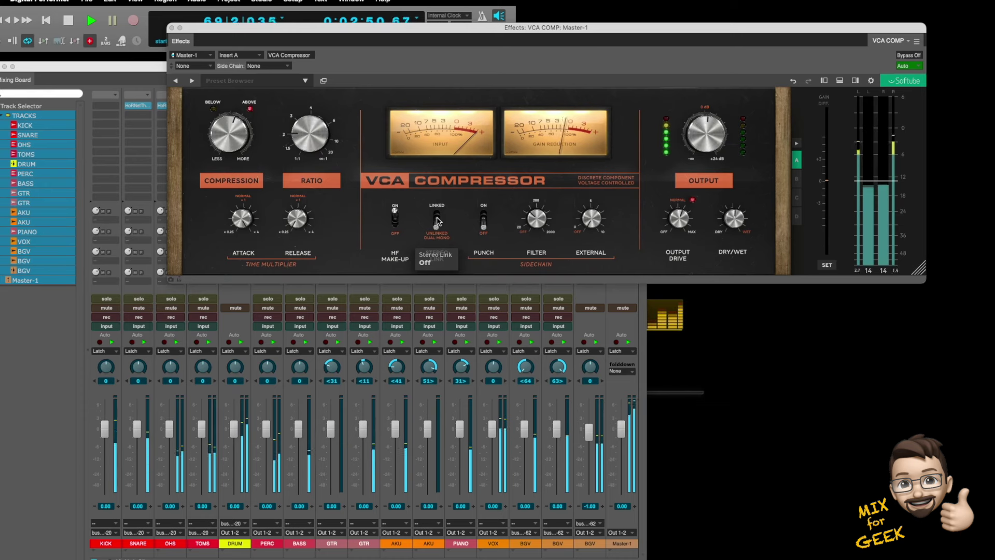
Audition the master compressor's blend at 0 % and 100 % wet, and set it to 33 % wet
mouse_move(738, 222)
drag(738, 221, 733, 328)
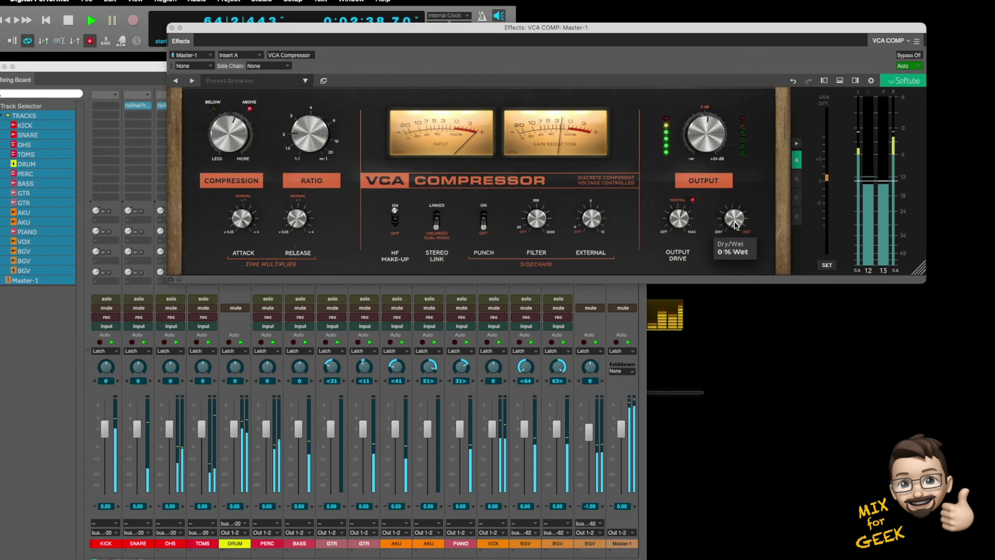
drag(736, 224, 771, 126)
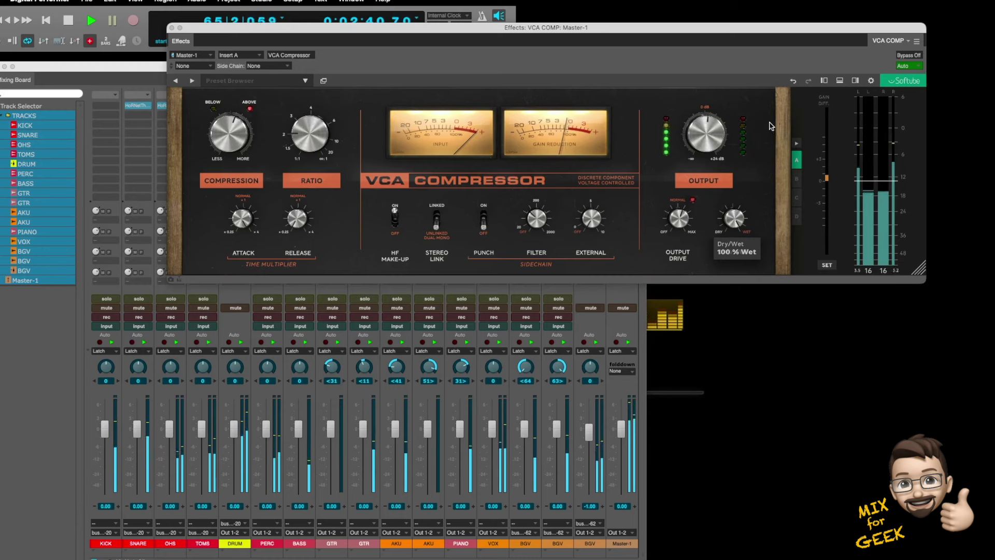
drag(738, 223, 738, 275)
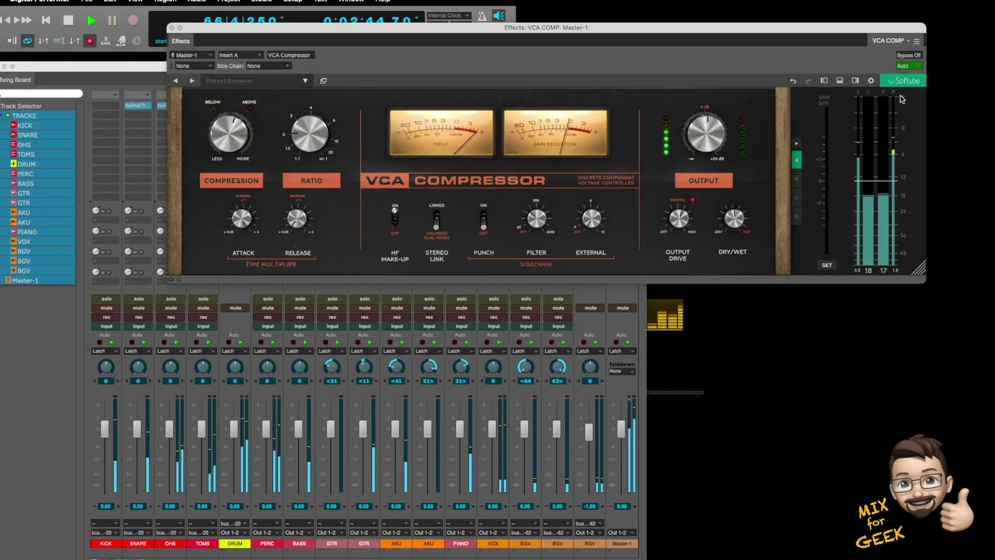
Compare the mix with the master compressor bypassed and active, moving its window down to uncover the transport counter
click(902, 56)
drag(868, 59, 863, 154)
click(902, 150)
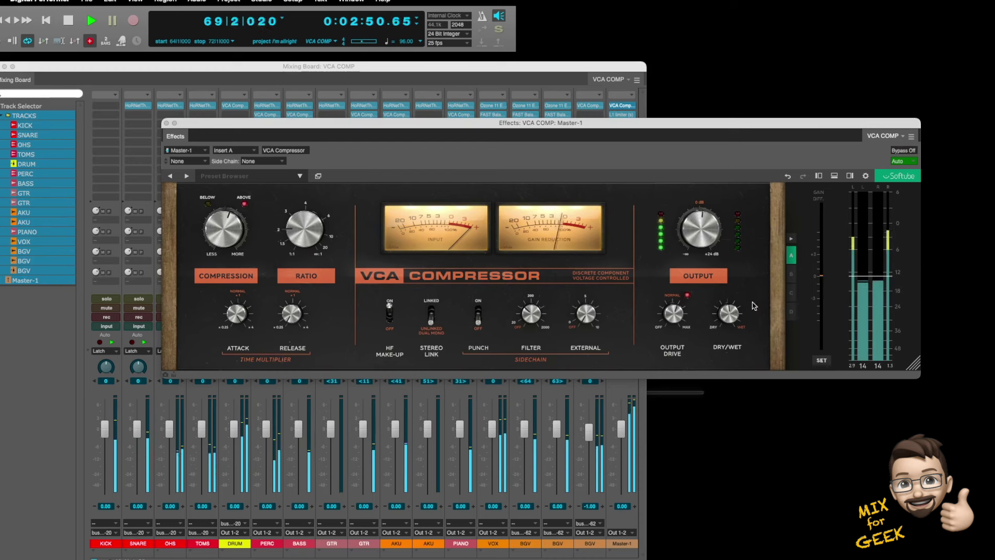
Switch HF Make-Up off, compare the mix with the master compressor bypassed and active, and switch HF Make-Up on again
mouse_move(736, 326)
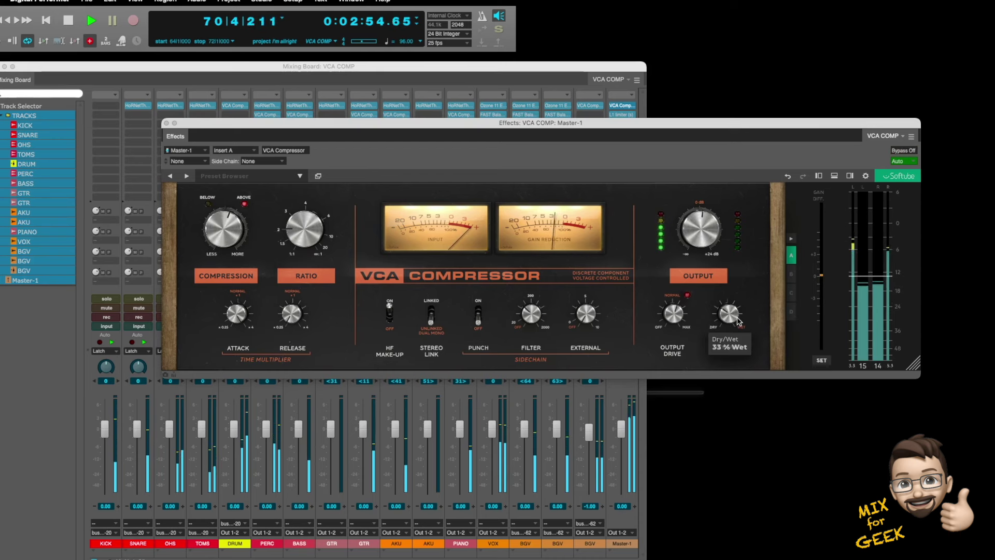
mouse_move(388, 312)
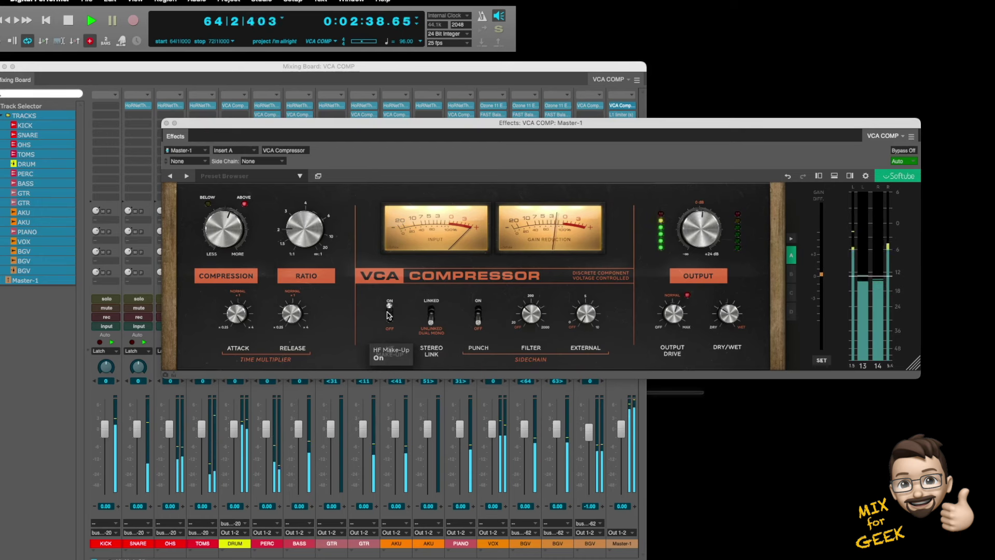
click(389, 314)
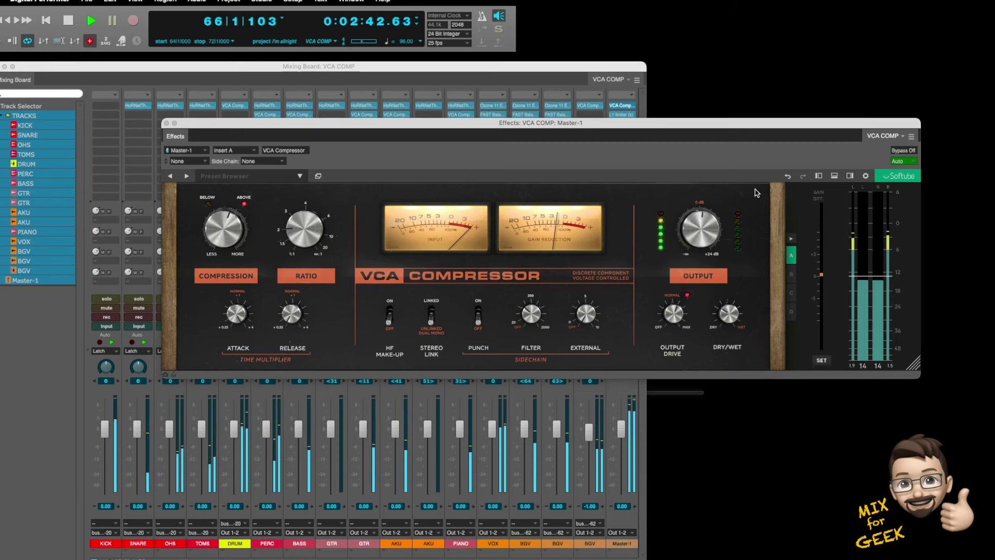
click(899, 153)
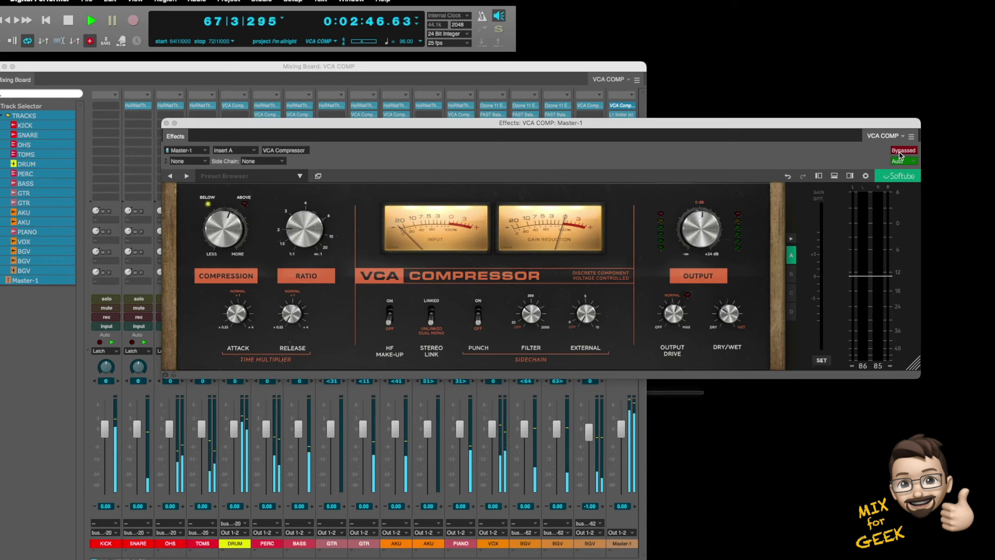
click(900, 152)
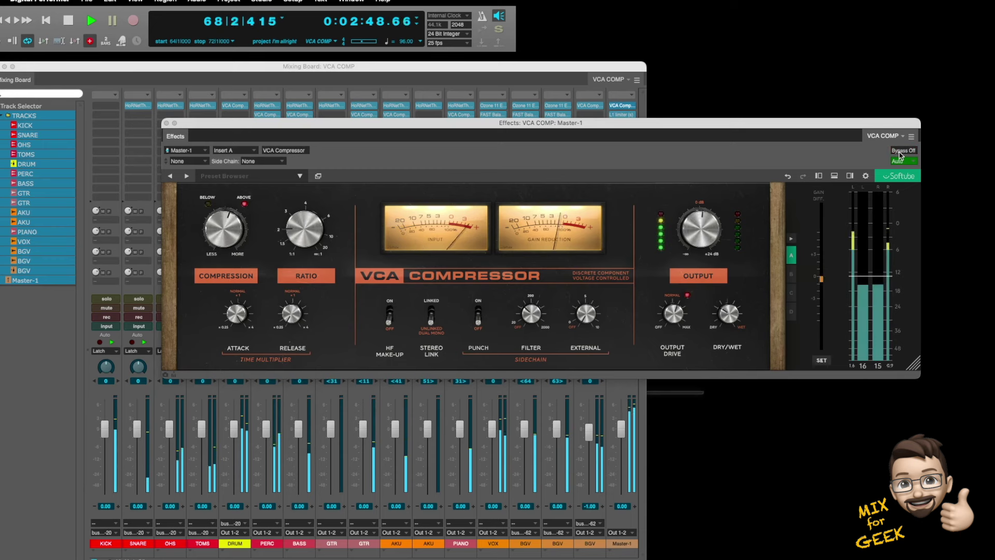
click(391, 312)
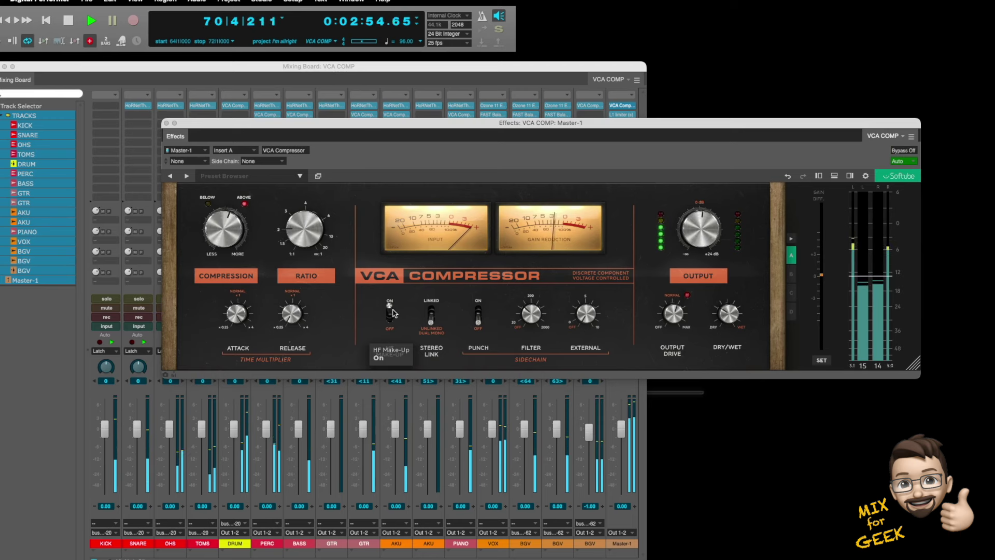
Set the master compressor's attack to 2.80
mouse_move(239, 341)
drag(238, 341, 239, 344)
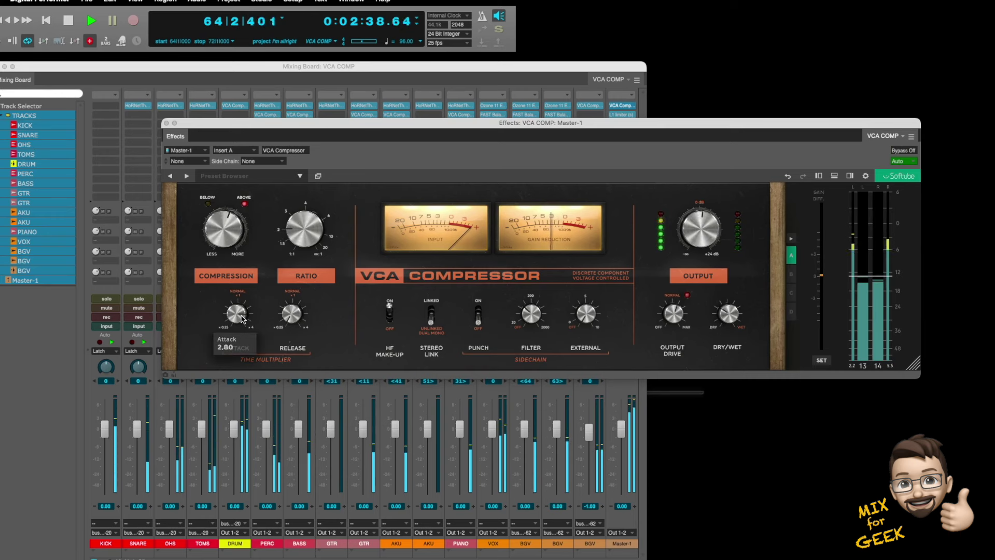
Set the master compressor's ratio to 1.5:1 and compare the mix with the compressor bypassed and active
mouse_move(296, 317)
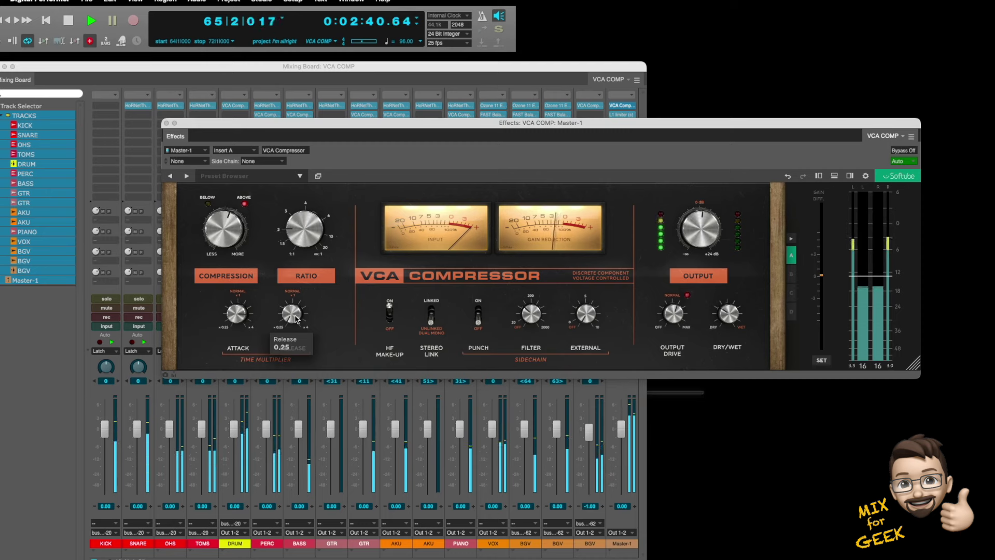
mouse_move(305, 230)
drag(305, 230, 306, 236)
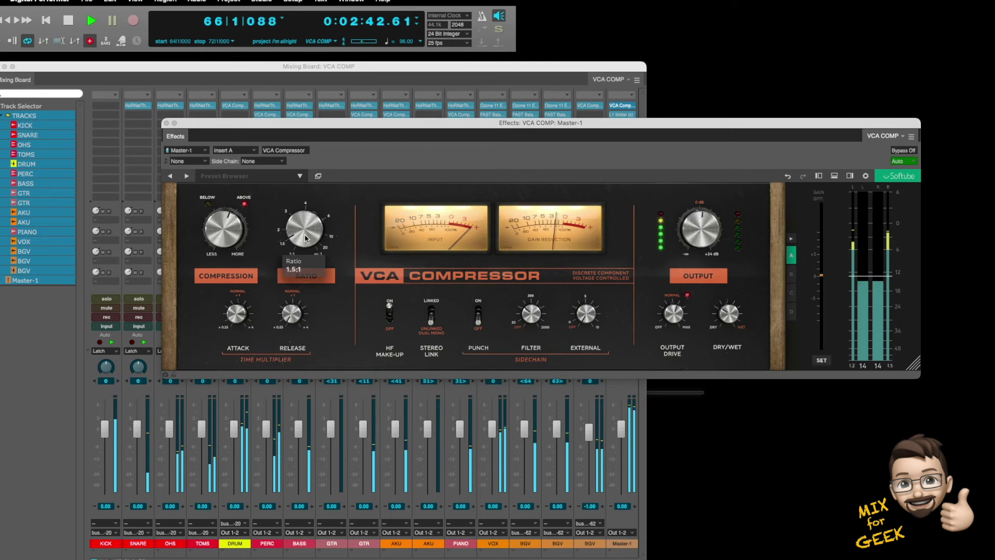
click(899, 151)
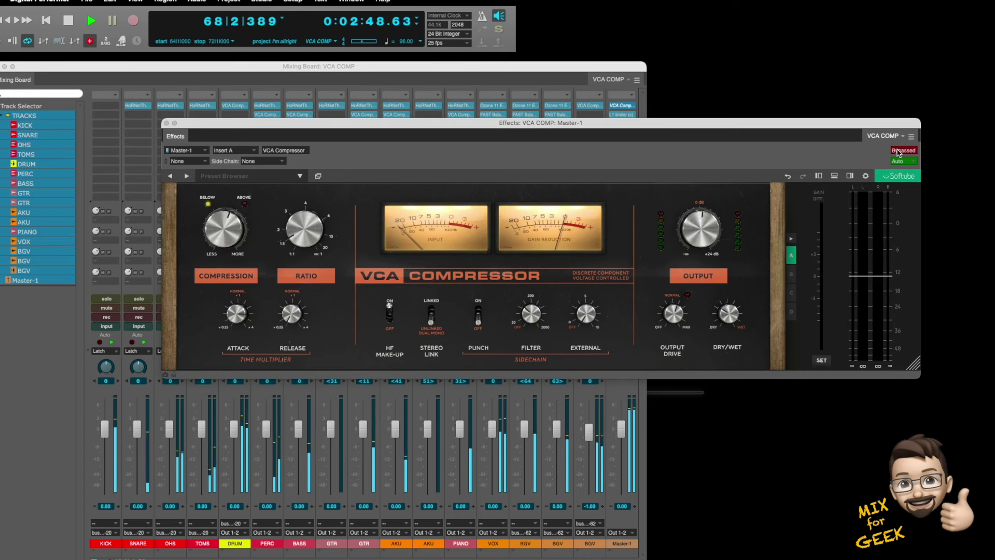
click(899, 152)
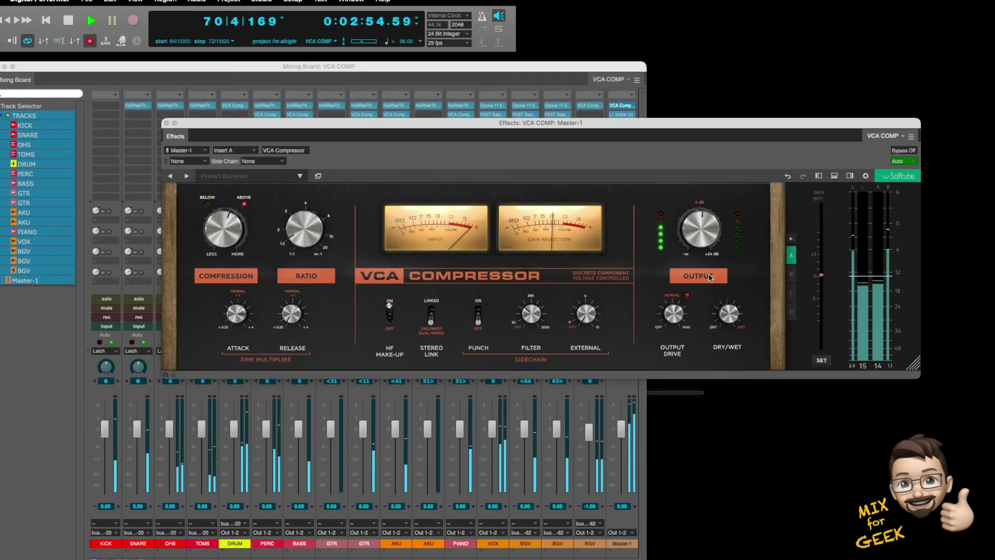
Audition the master compressor's output drive at 10.0 and turned all the way down, and set it to 5.0
mouse_move(685, 318)
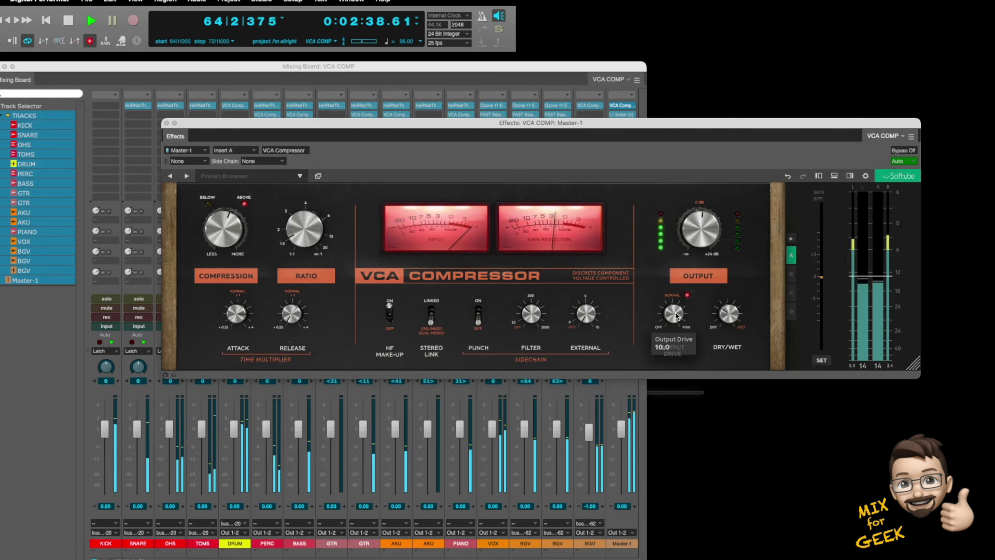
drag(677, 317, 677, 450)
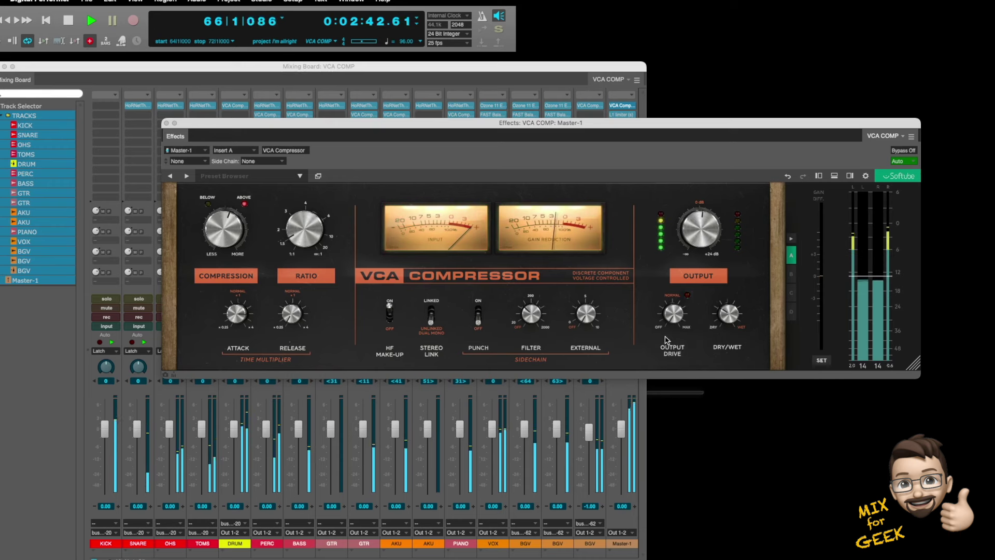
drag(675, 322, 689, 279)
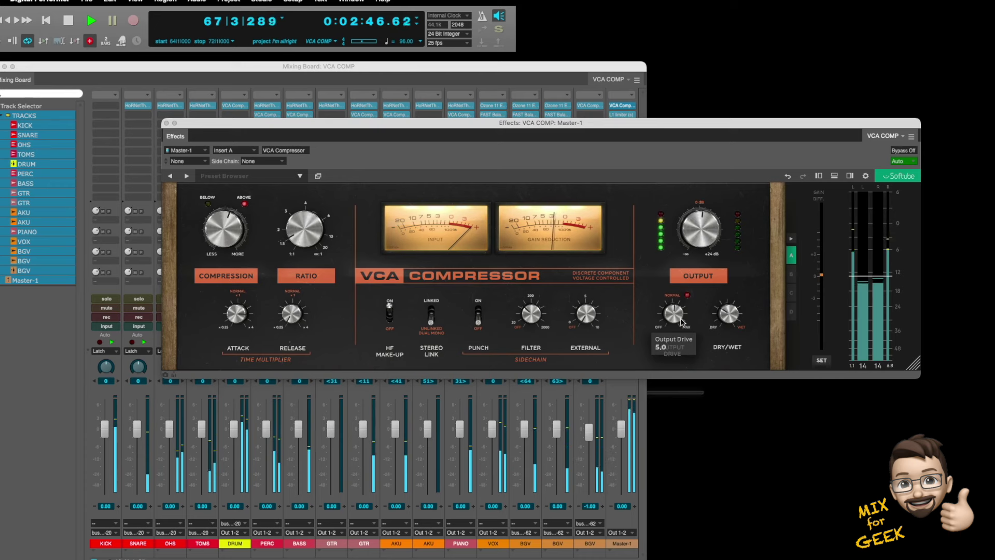
Fine-tune the master compressor's dry/wet blend, comparing the mix with the compressor bypassed and active before and after the adjustment
click(900, 151)
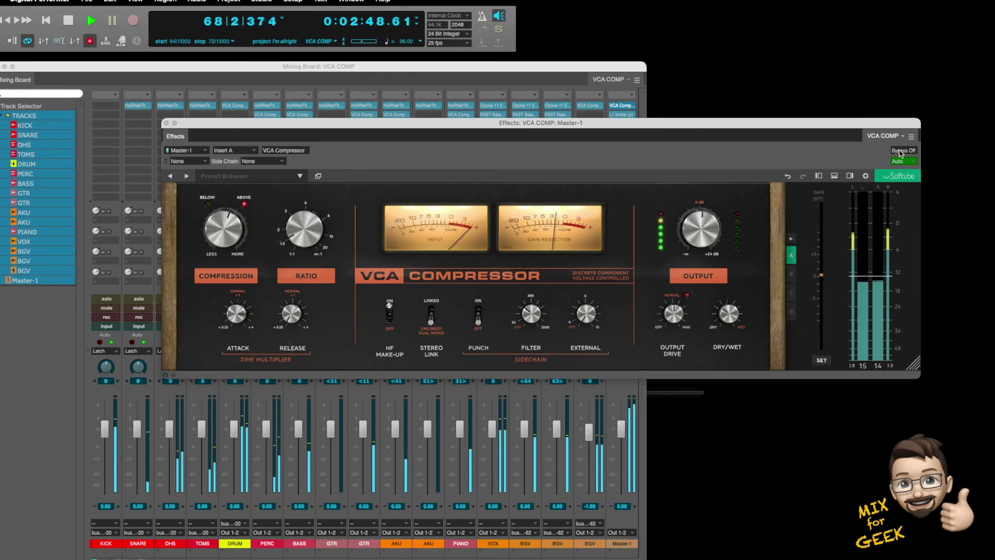
click(900, 151)
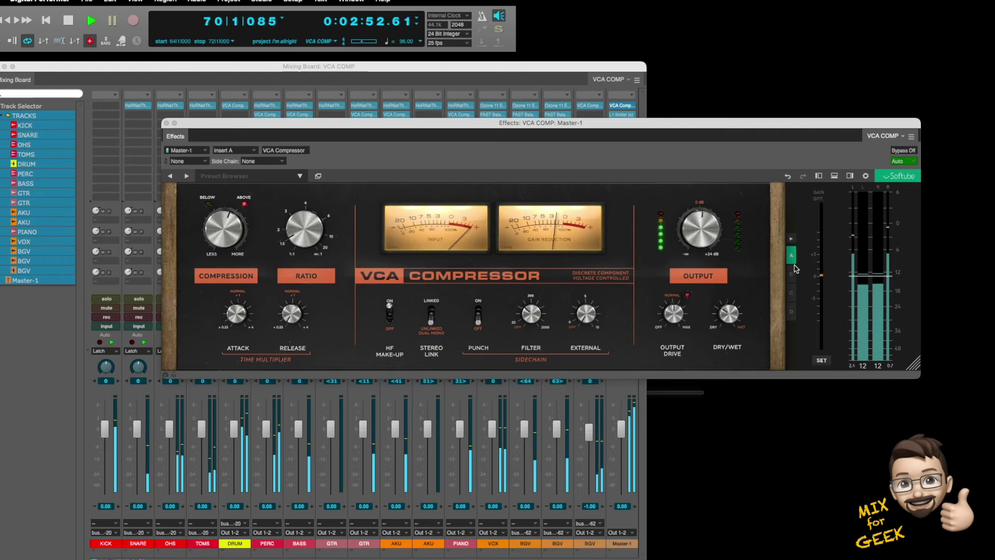
mouse_move(729, 316)
mouse_down()
mouse_move(731, 327)
mouse_move(734, 310)
mouse_up()
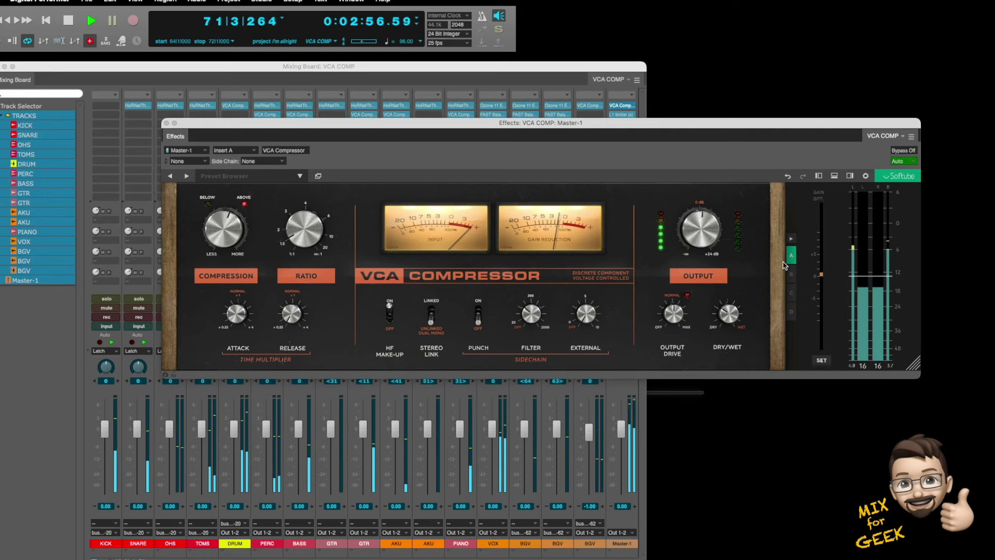
click(902, 151)
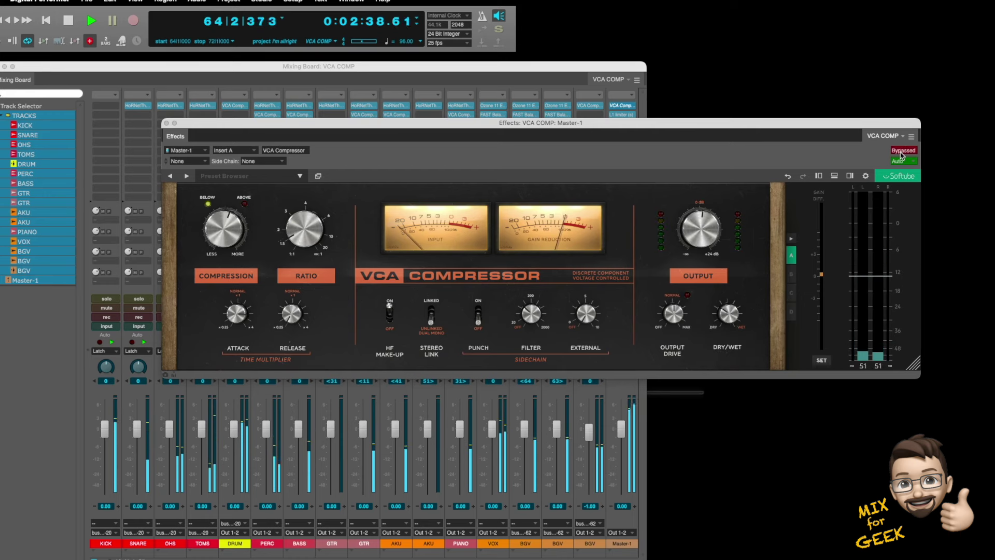
click(902, 151)
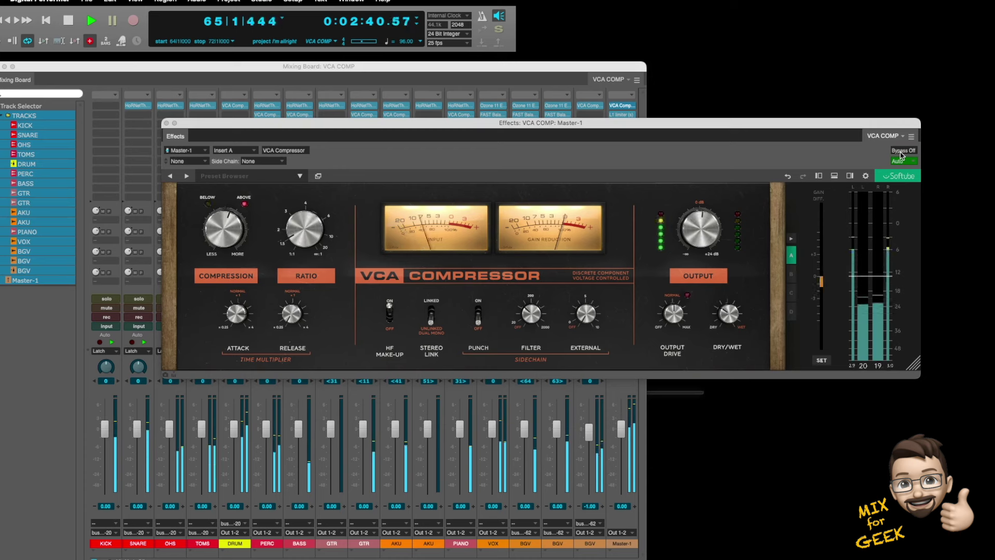